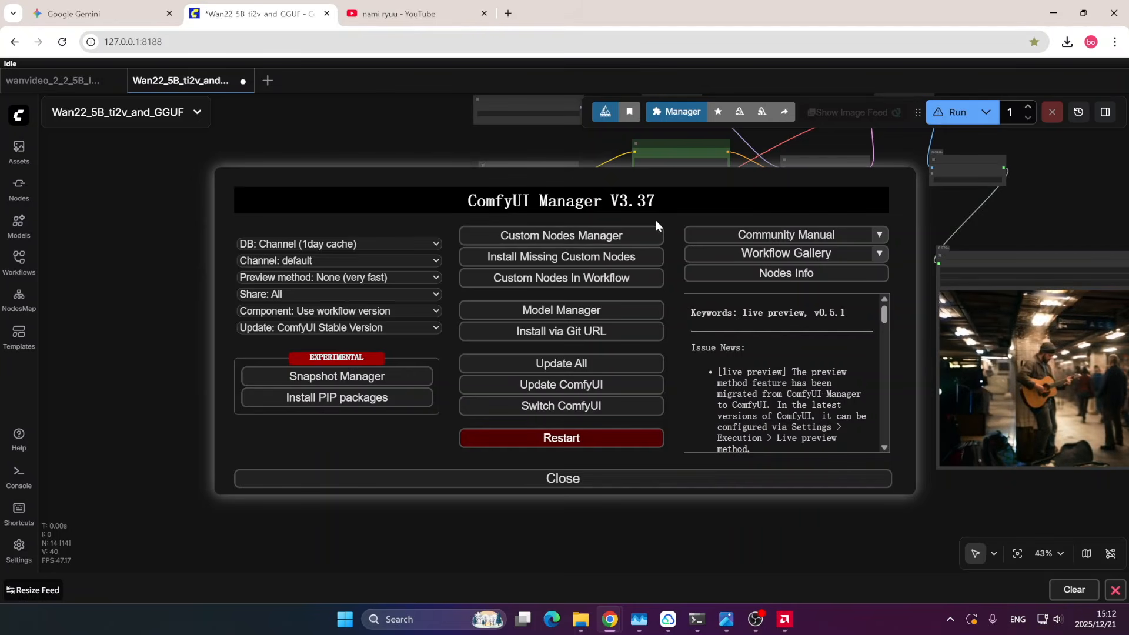
Step: Search the Custom Nodes Manager for "kjnodes" to check ComfyUI-KJNodes, and close the manager
click(552, 236)
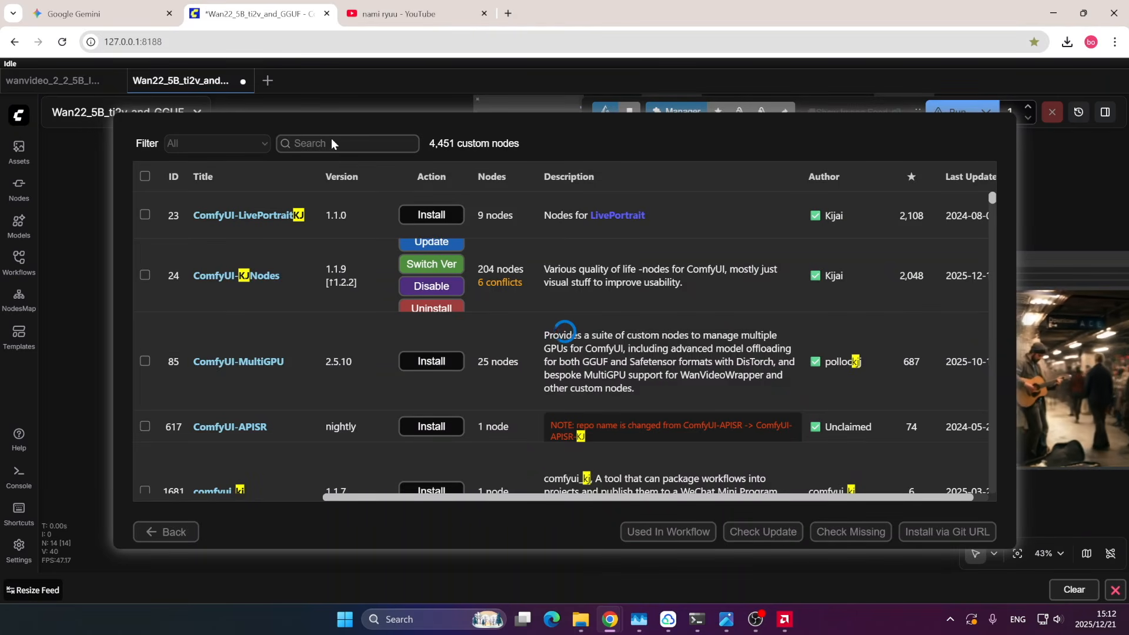
click(365, 146)
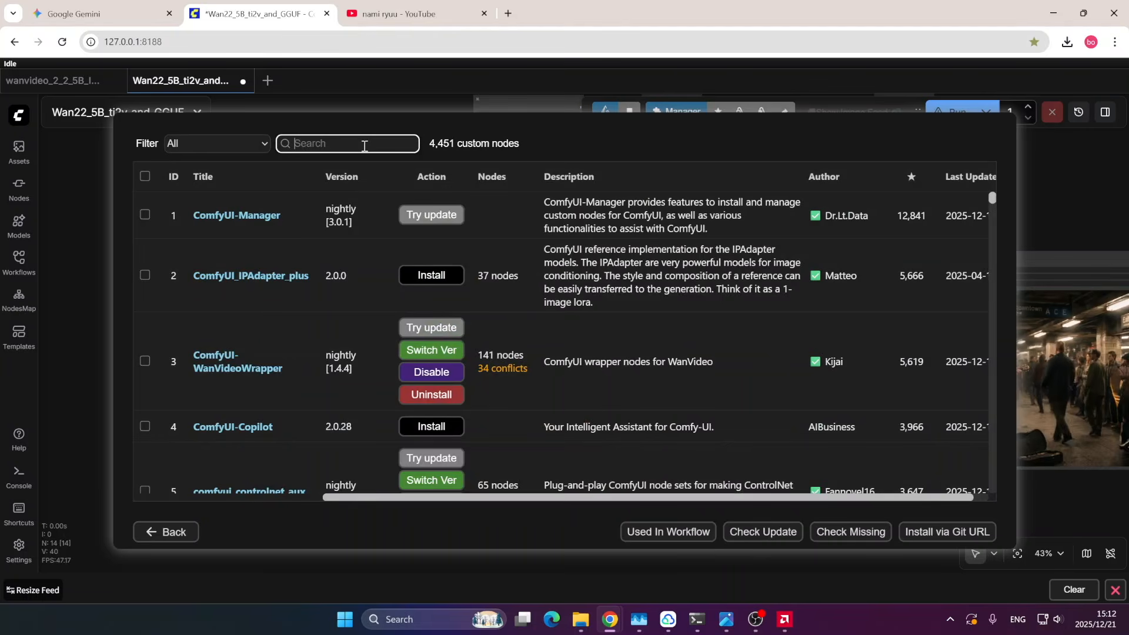
text(k)
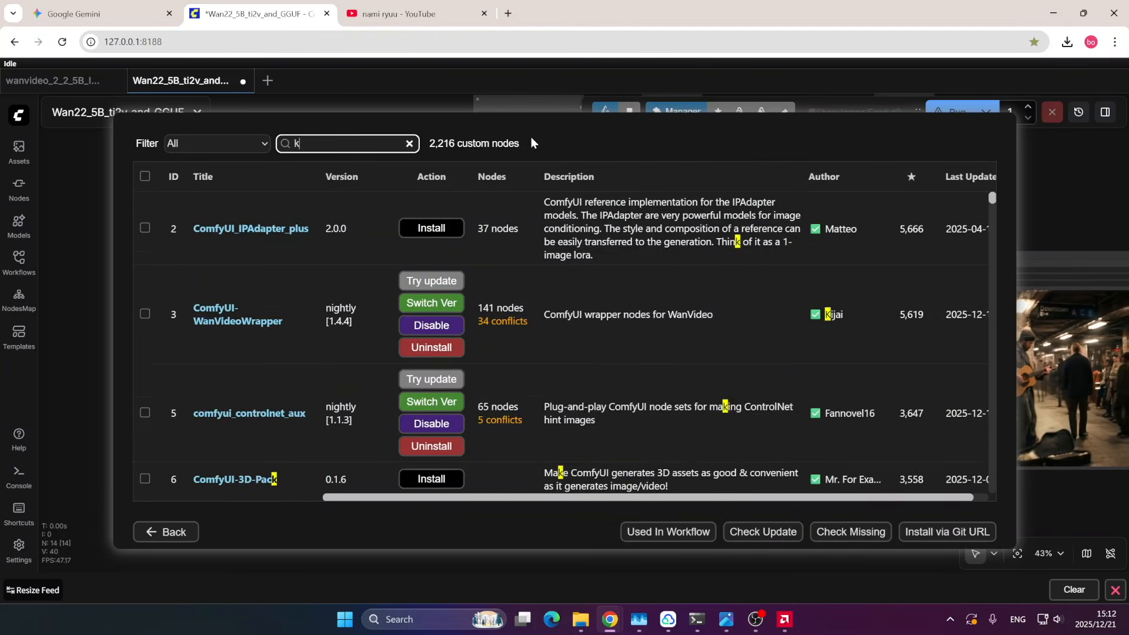
text(jnodes)
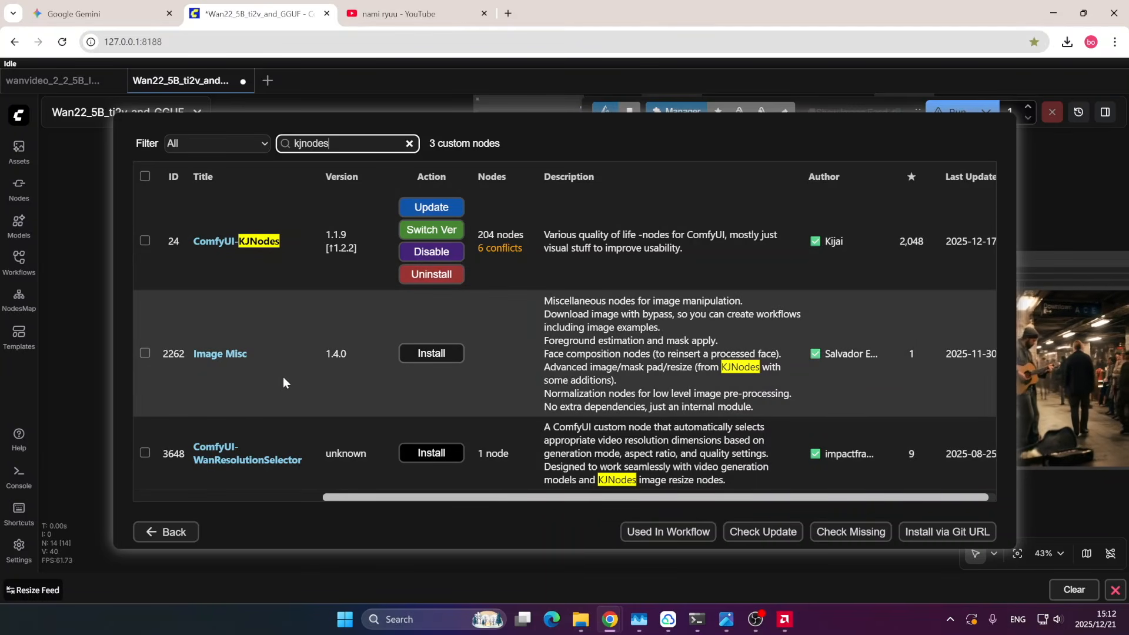
click(176, 533)
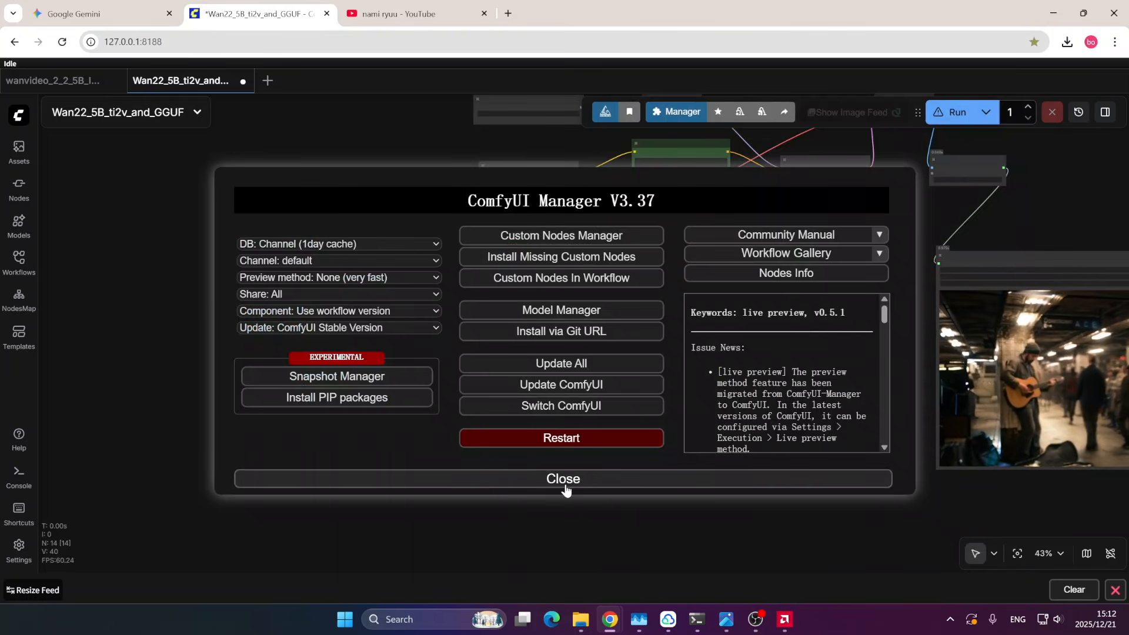
click(566, 481)
Step: Look over the whole Wan22_5B_ti2v_and_GGUF workflow, from the loader and image nodes through to the Save Video node
scroll(824, 368, up, 3)
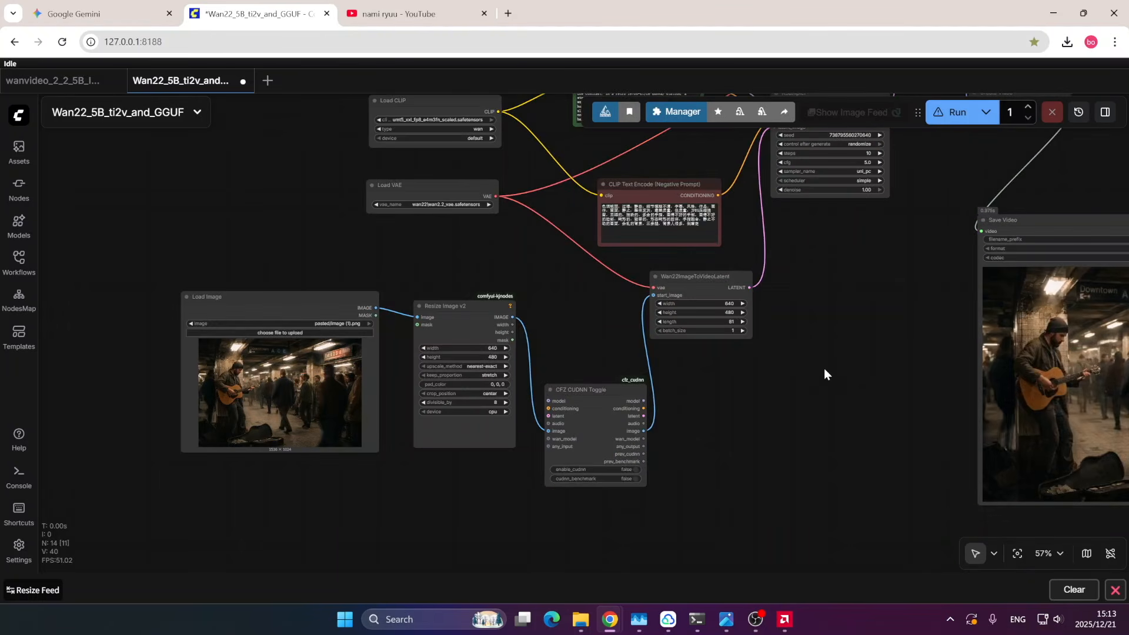
drag(824, 368, 684, 391)
scroll(718, 376, down, 4)
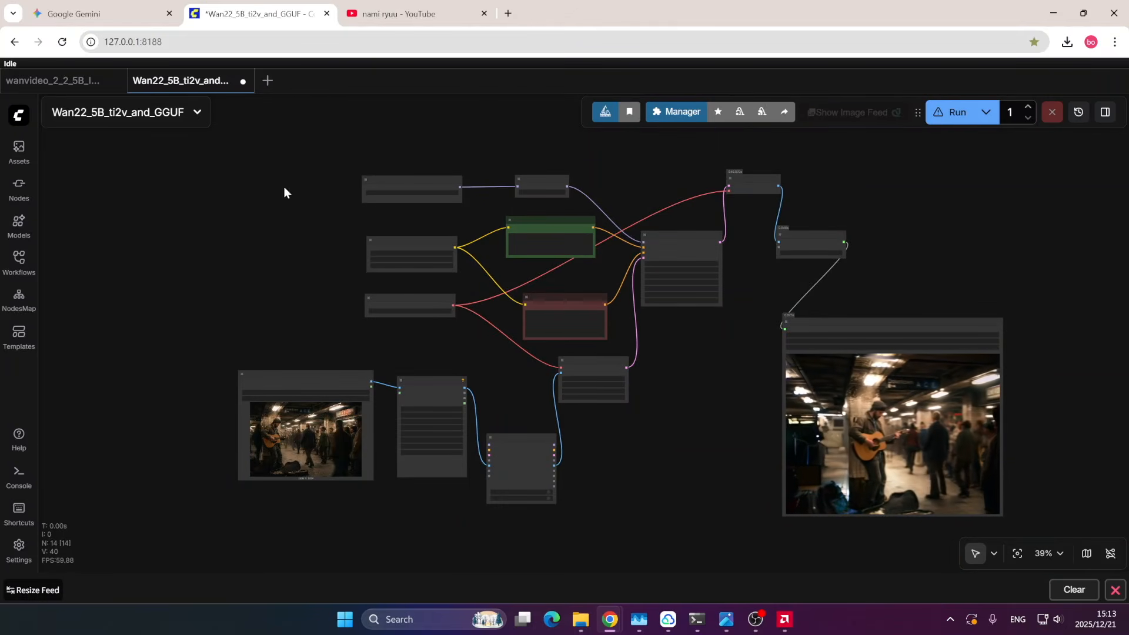
scroll(606, 250, up, 2)
scroll(625, 263, up, 2)
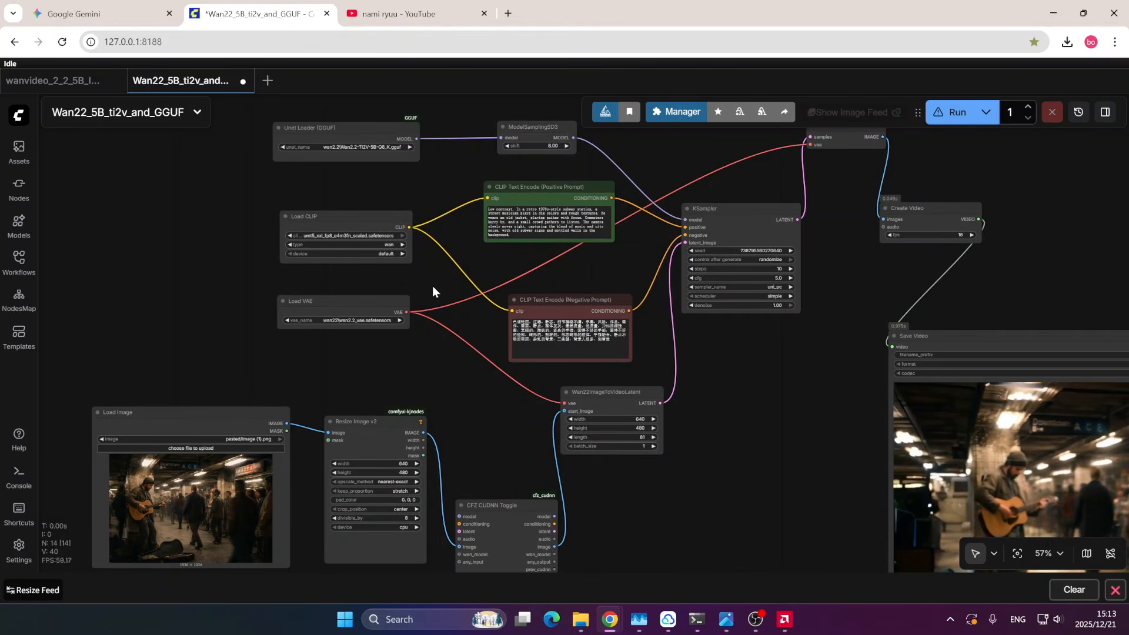
drag(432, 286, 419, 245)
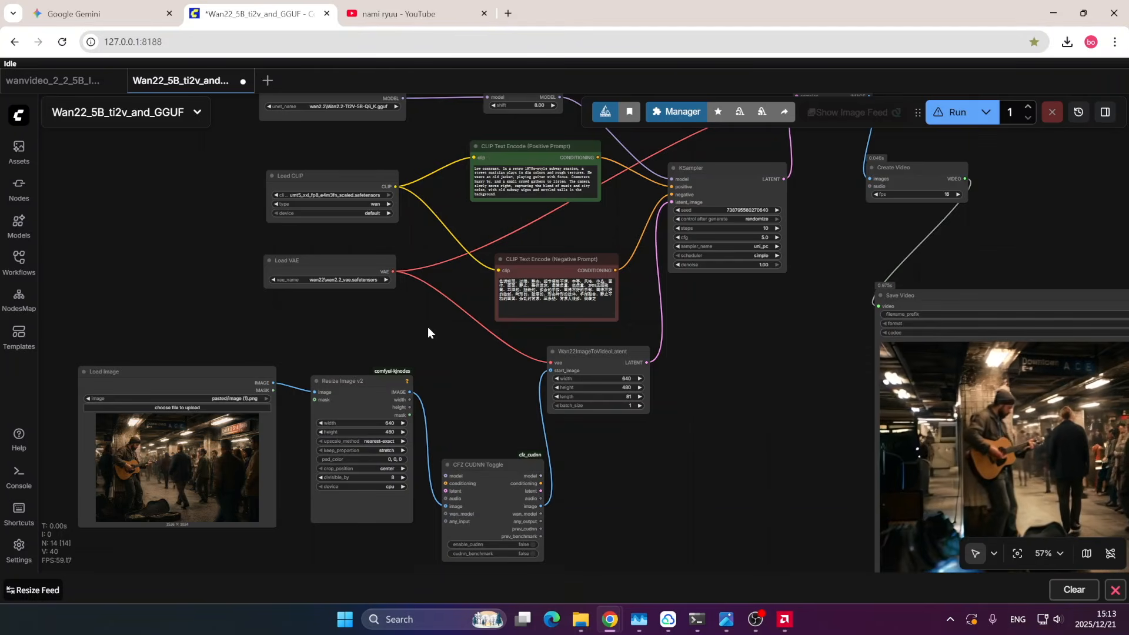
drag(428, 328, 442, 330)
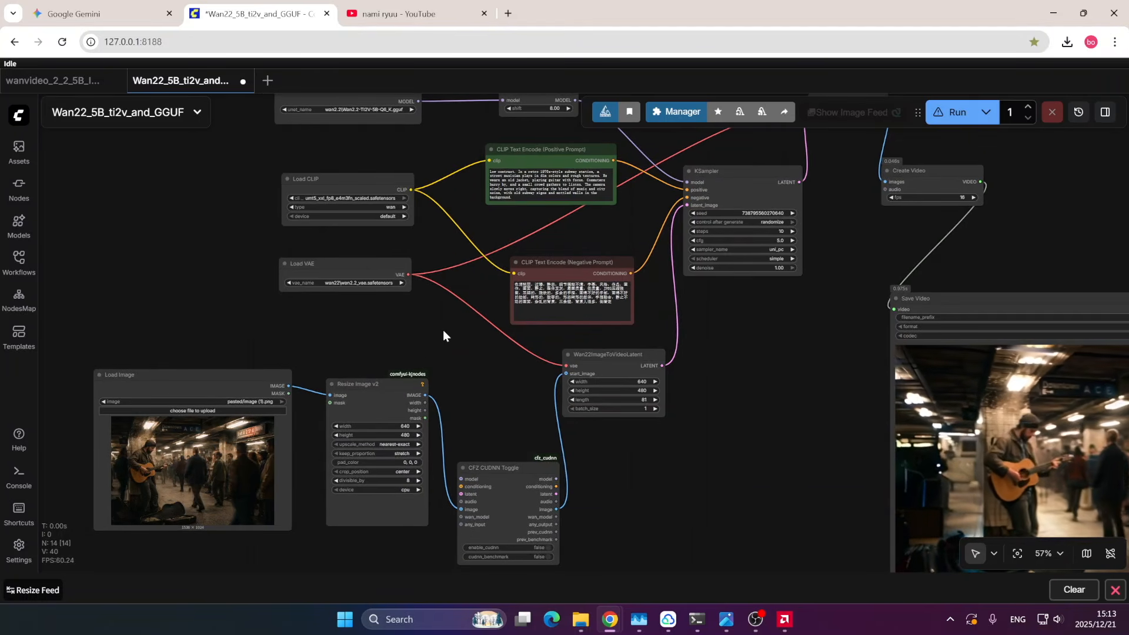
scroll(444, 235, up, 3)
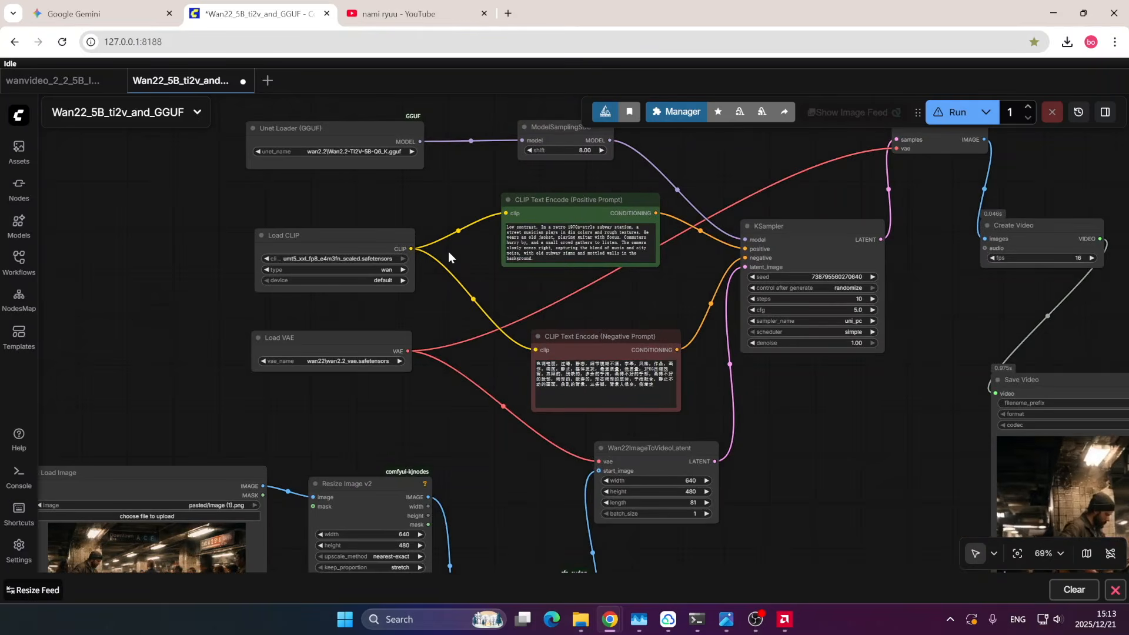
Step: Shift the Load CLIP node slightly so it lines up beneath the Unet Loader (GGUF) node
drag(487, 237, 488, 237)
drag(398, 275, 390, 263)
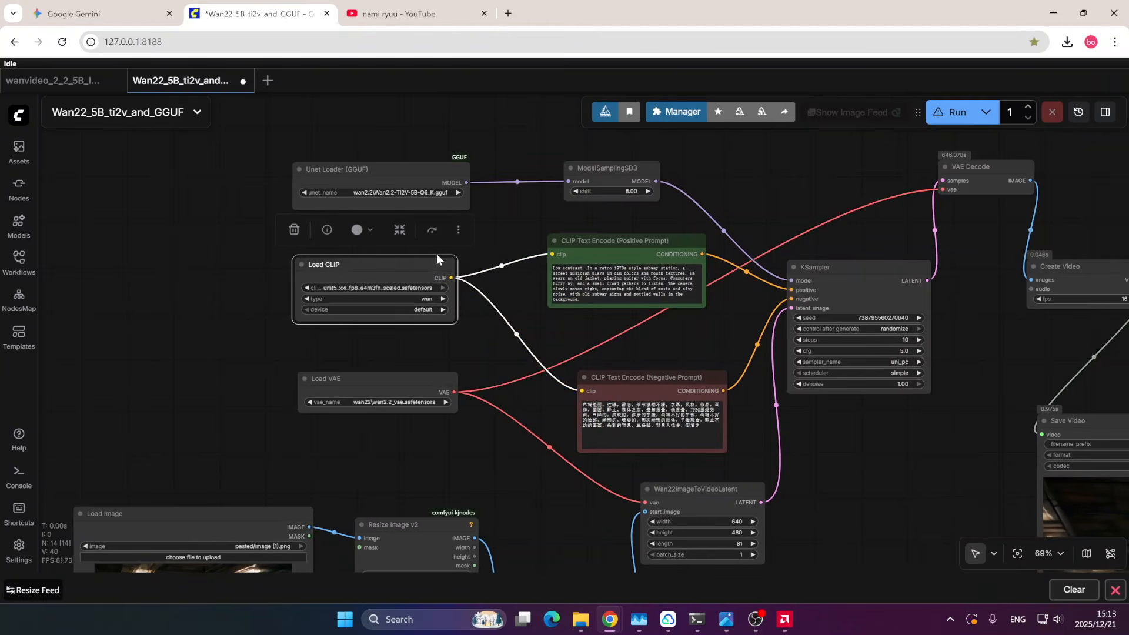
drag(506, 278, 516, 239)
drag(501, 281, 496, 327)
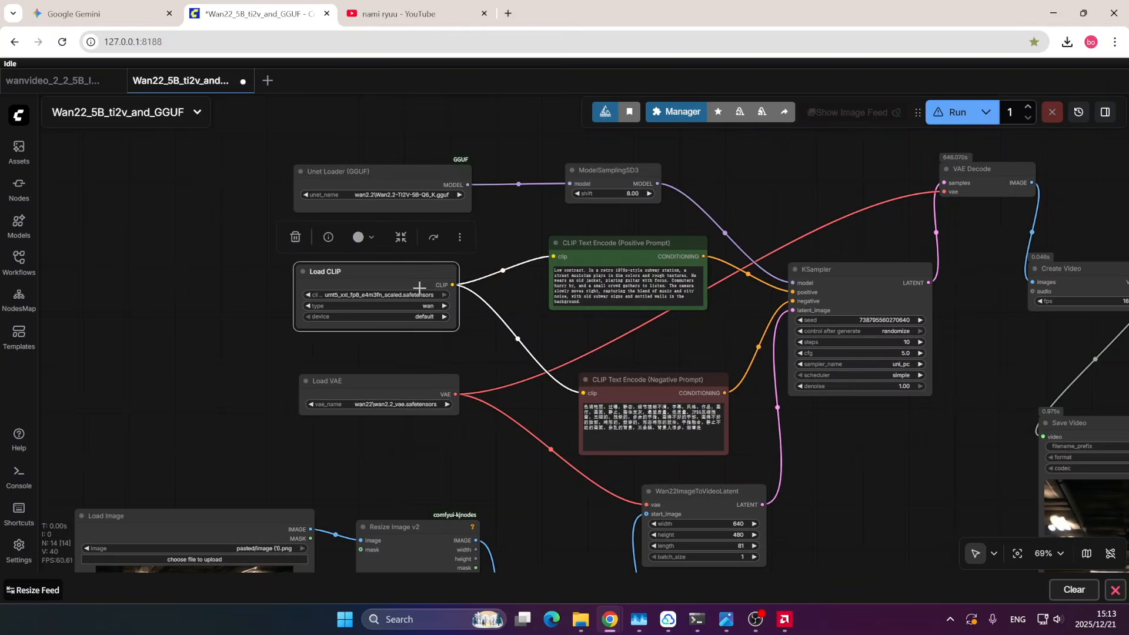
Step: Examine the model files chosen in the Unet Loader (GGUF), Load CLIP and Load VAE nodes
drag(418, 457, 400, 399)
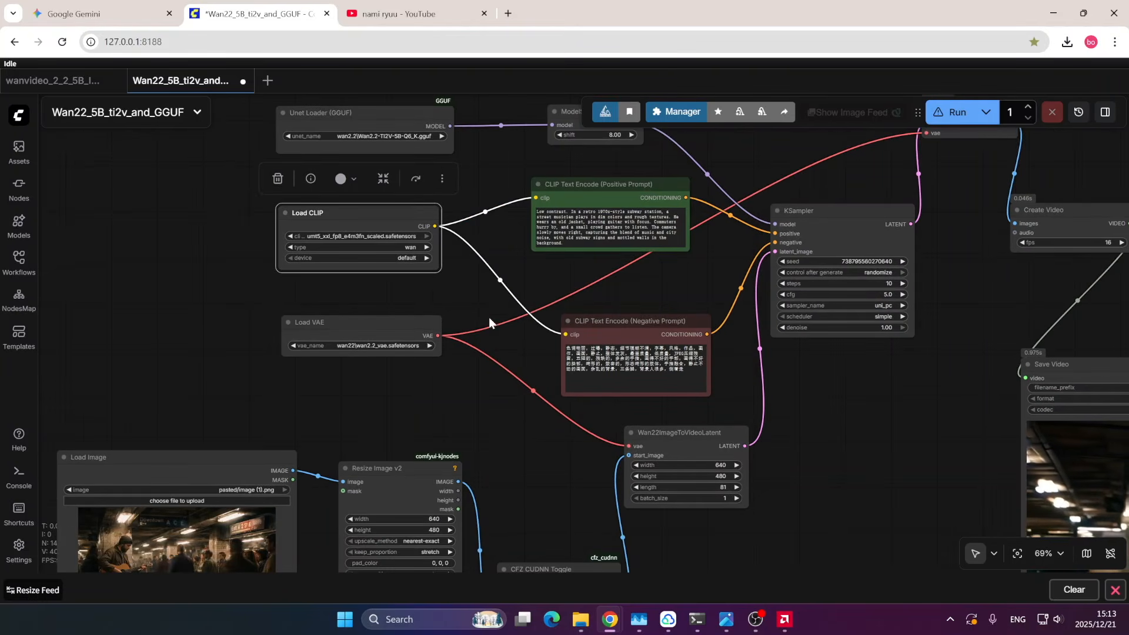
drag(450, 220, 491, 304)
scroll(353, 218, up, 7)
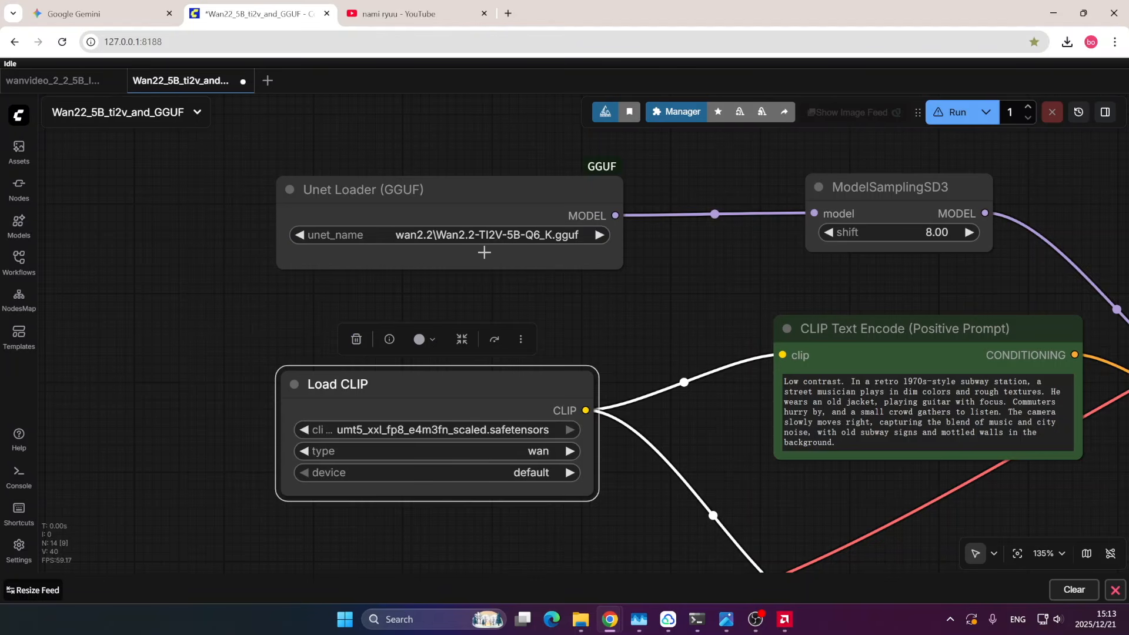
scroll(616, 299, down, 4)
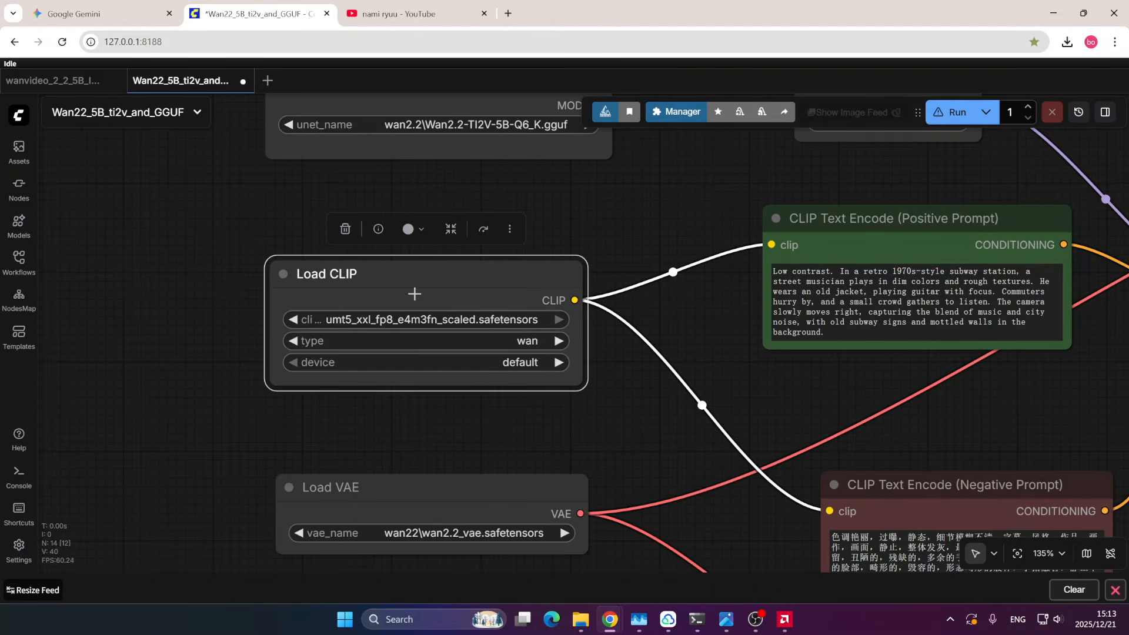
scroll(520, 307, down, 3)
scroll(520, 307, down, 2)
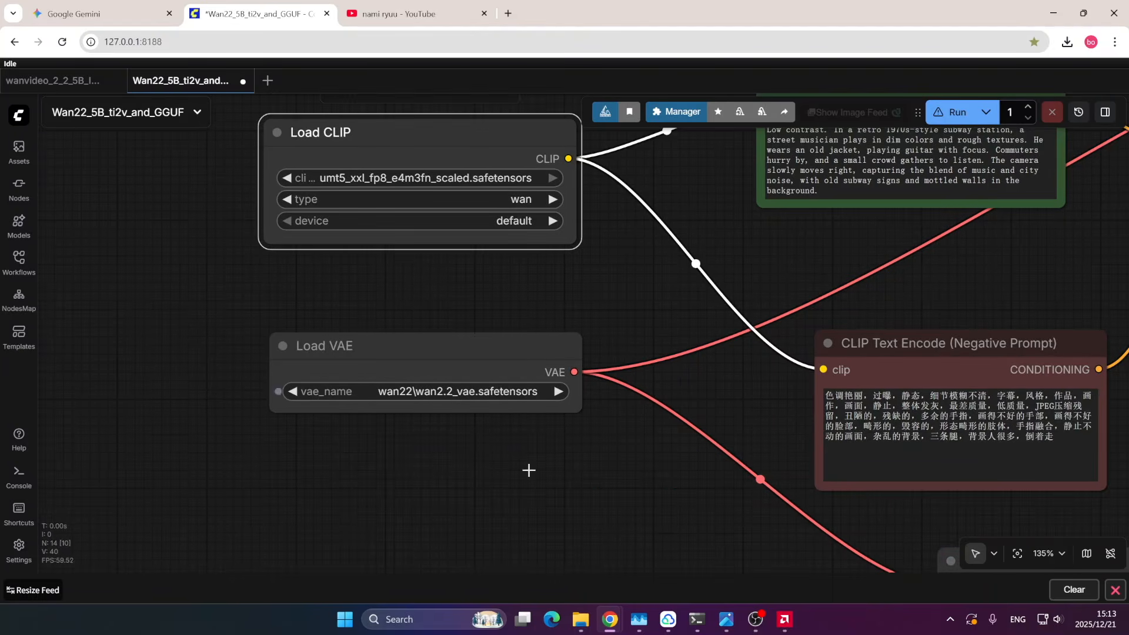
Step: Switch to the Hugging Face browser window, view the wan2.2_vae.safetensors download page, and return to the workflow
mouse_move(618, 620)
click(659, 578)
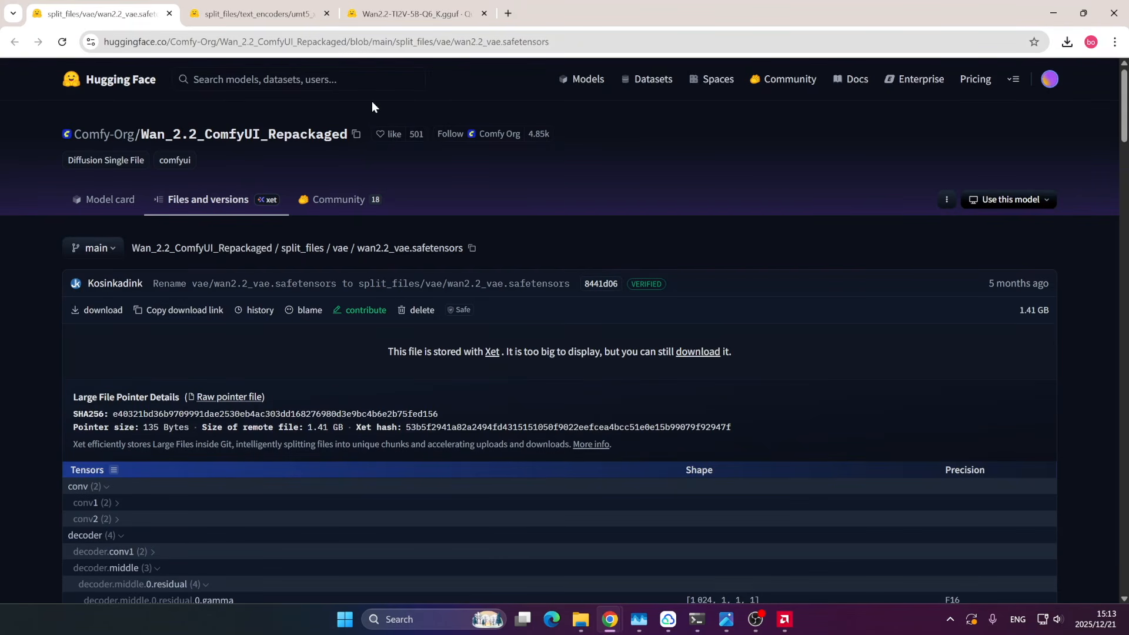
click(1052, 16)
click(1052, 23)
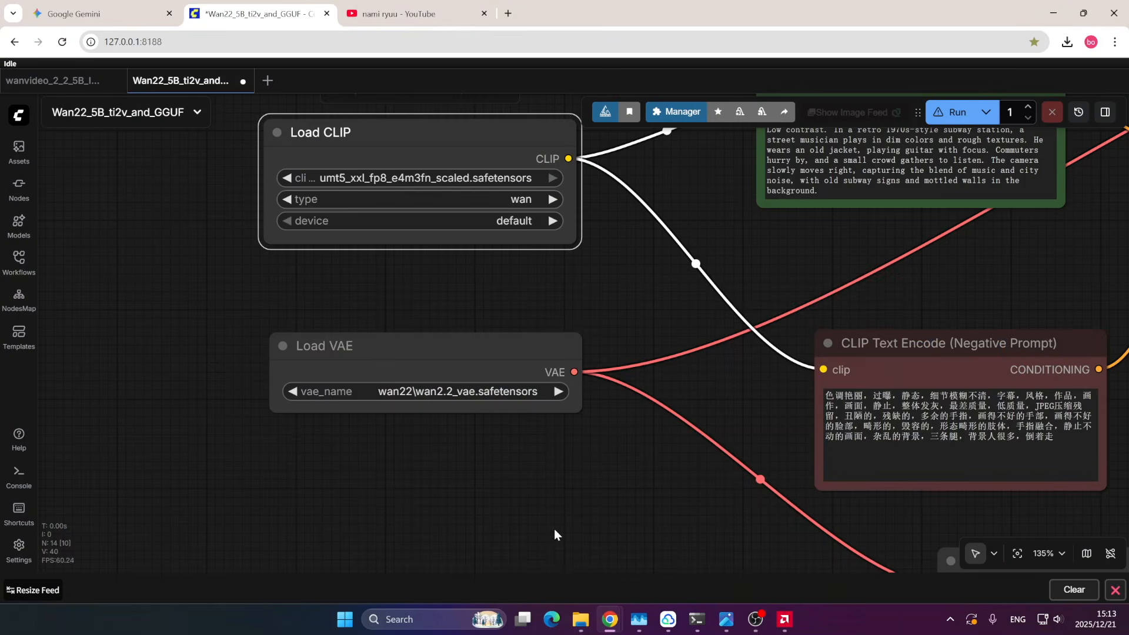
Step: Switch to File Explorer and show the path to the models folder inside D:\ComfyUI-Zluda
mouse_move(584, 628)
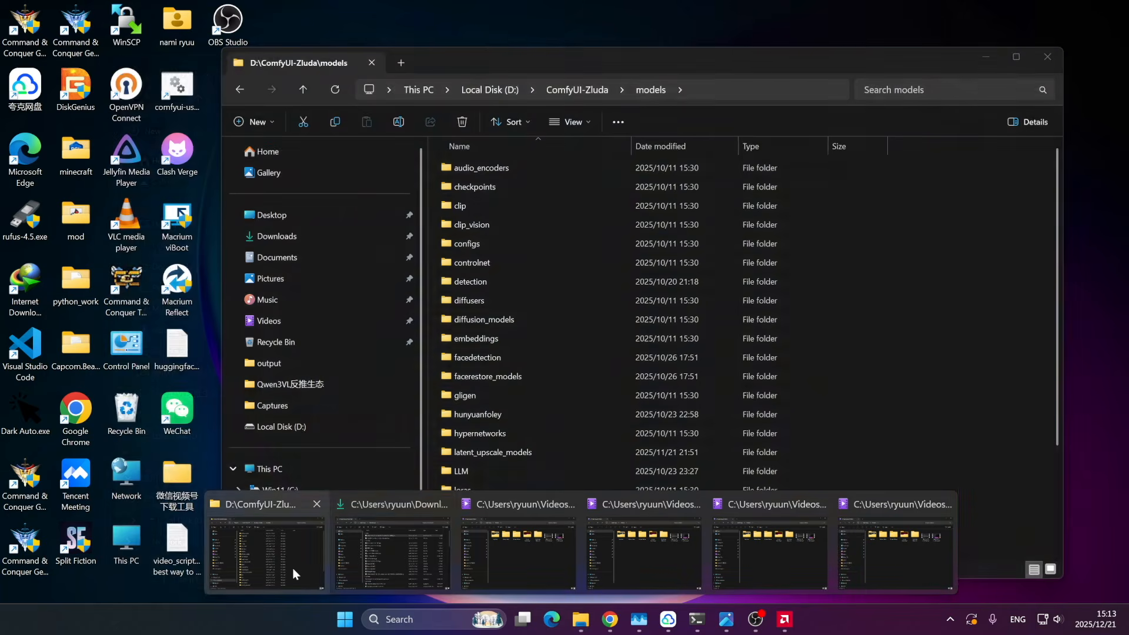
mouse_move(547, 548)
click(278, 550)
scroll(481, 280, down, 3)
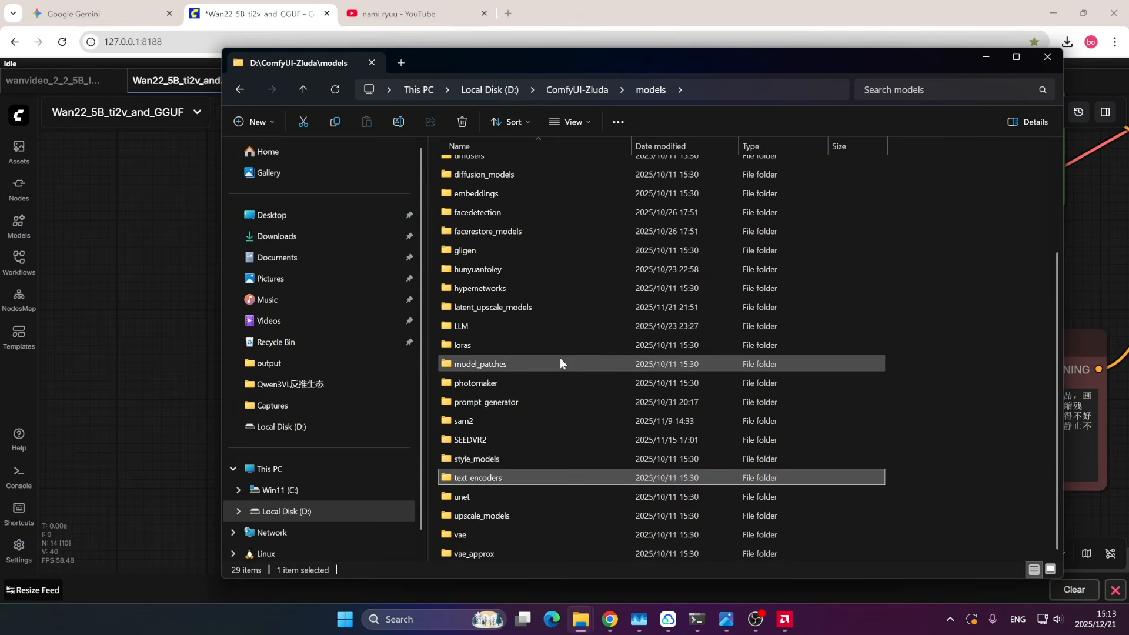
scroll(558, 359, up, 3)
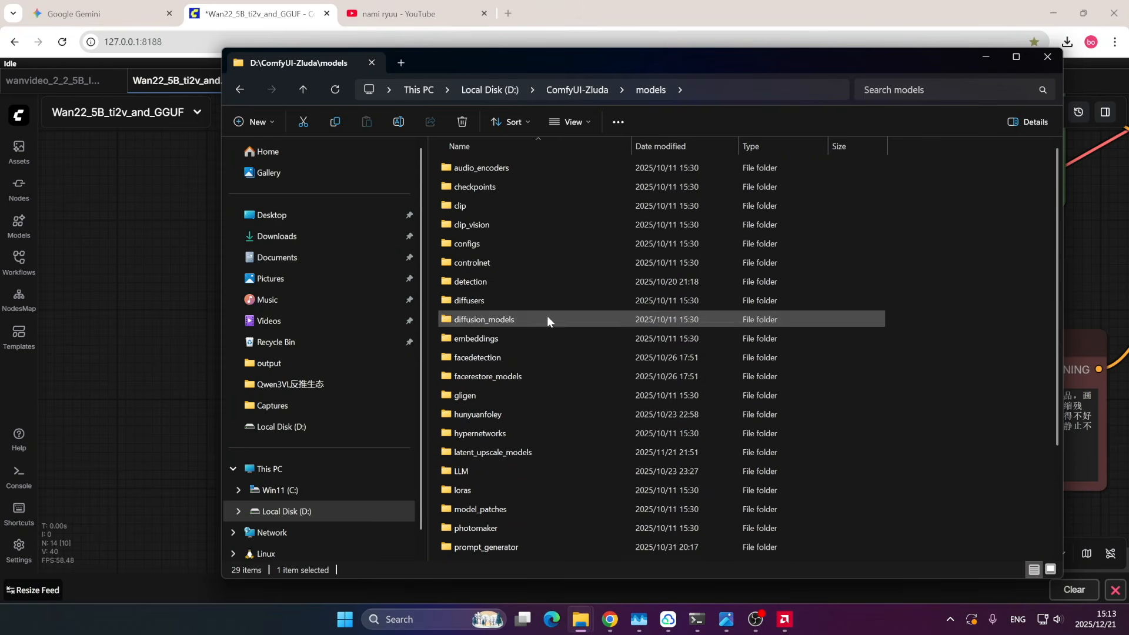
click(580, 87)
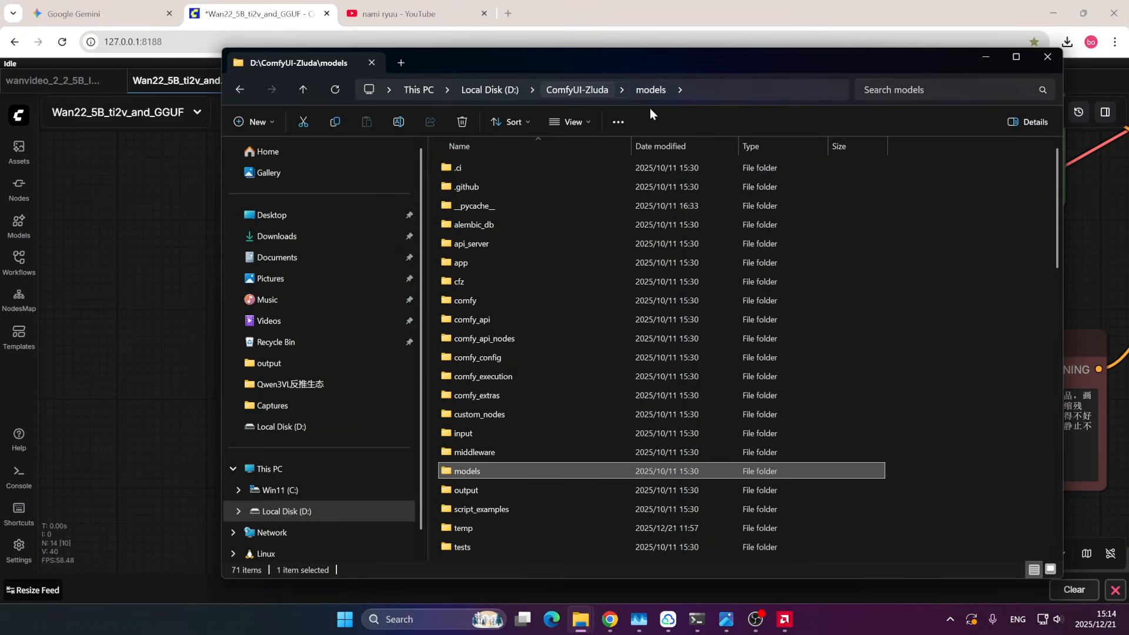
double_click(466, 471)
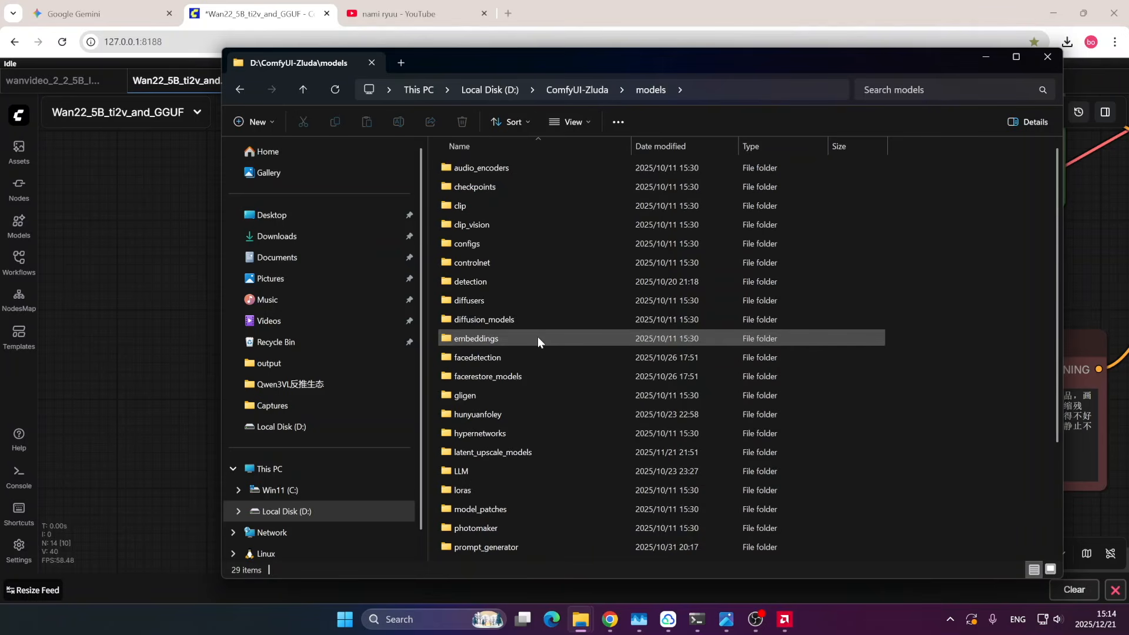
Step: Open the wan2.2 subfolder of the unet folder and locate the Wan2.2-TI2V-5B-Q6_K.gguf file
scroll(538, 334, down, 2)
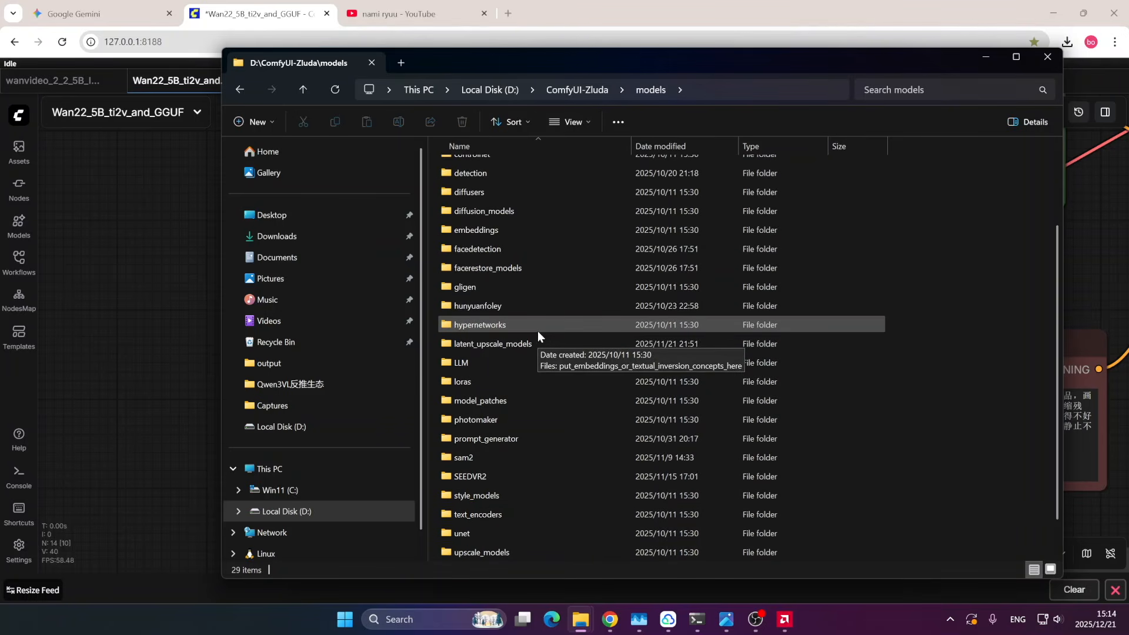
scroll(521, 447, down, 1)
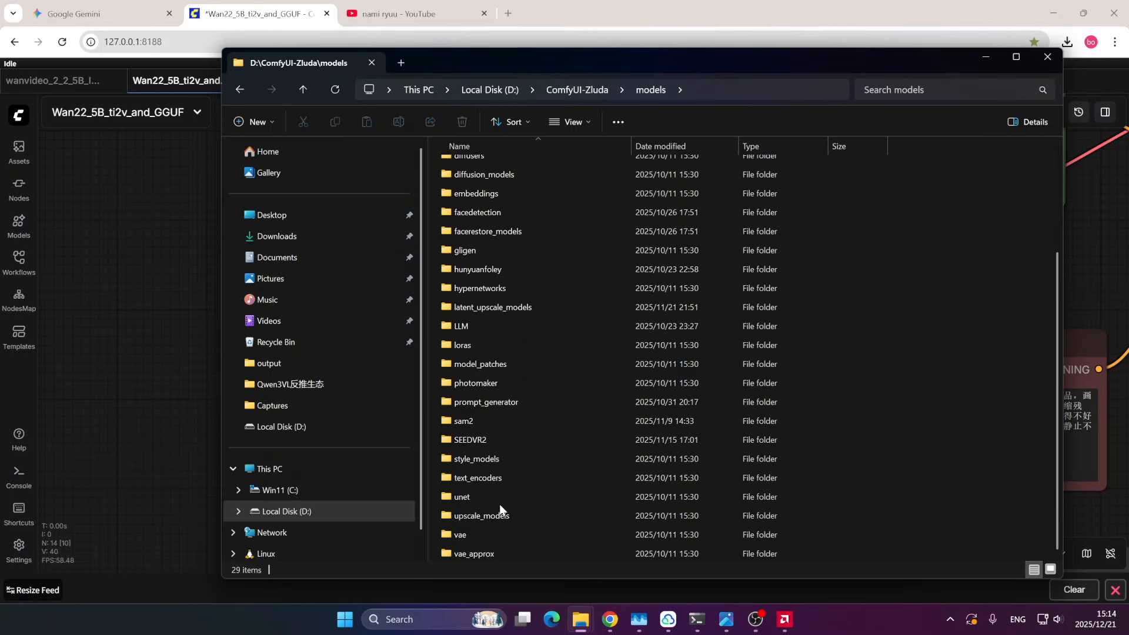
double_click(462, 499)
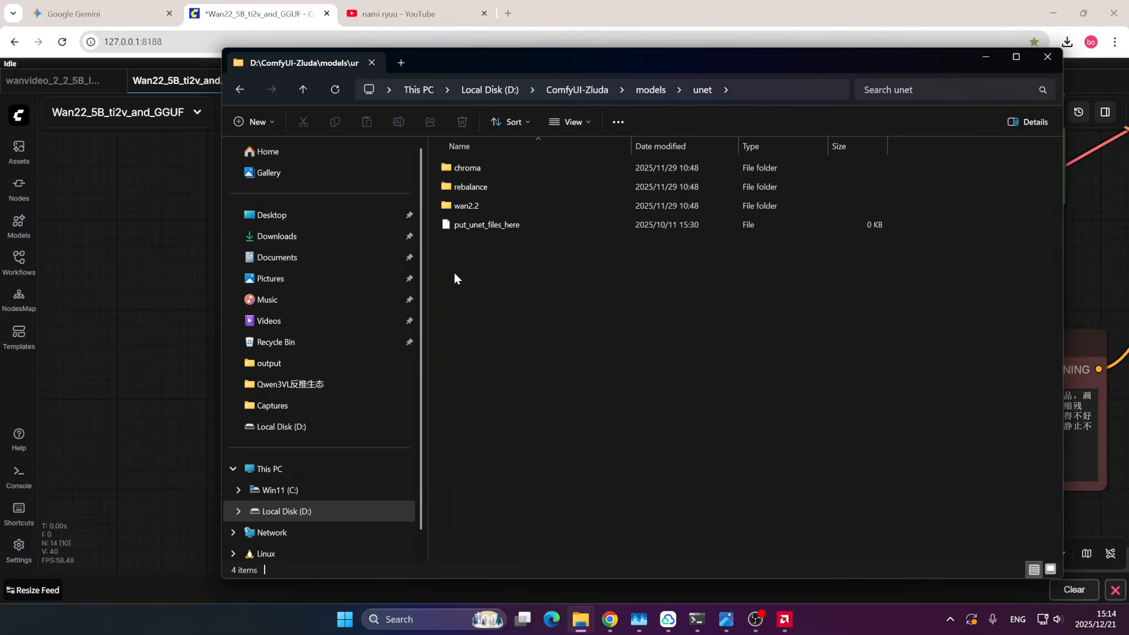
click(478, 210)
double_click(478, 211)
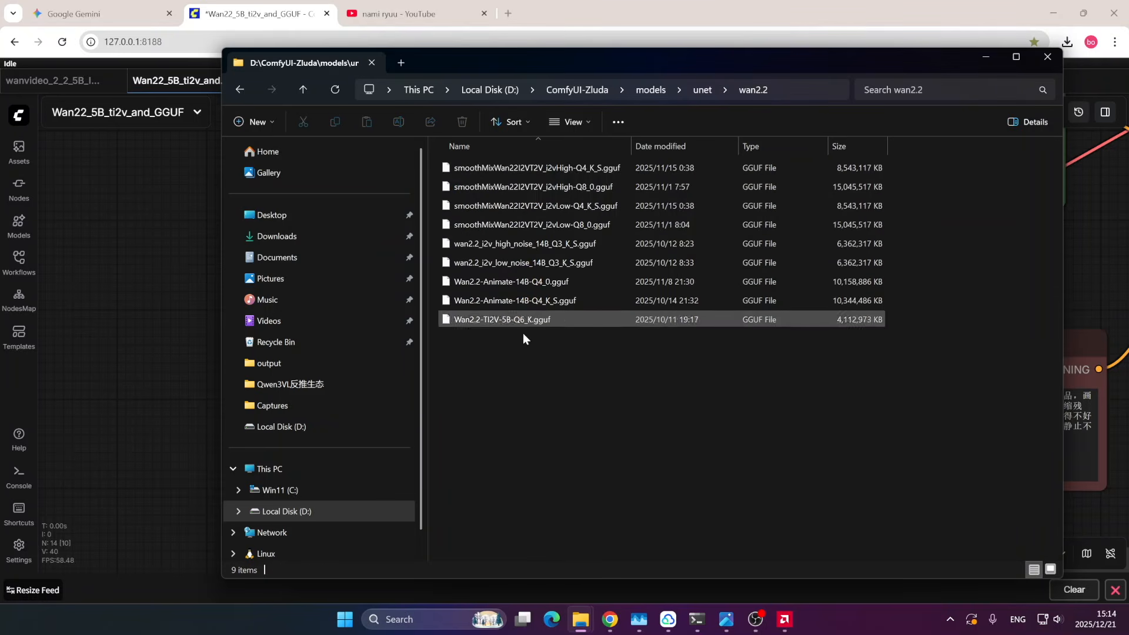
click(479, 321)
click(490, 363)
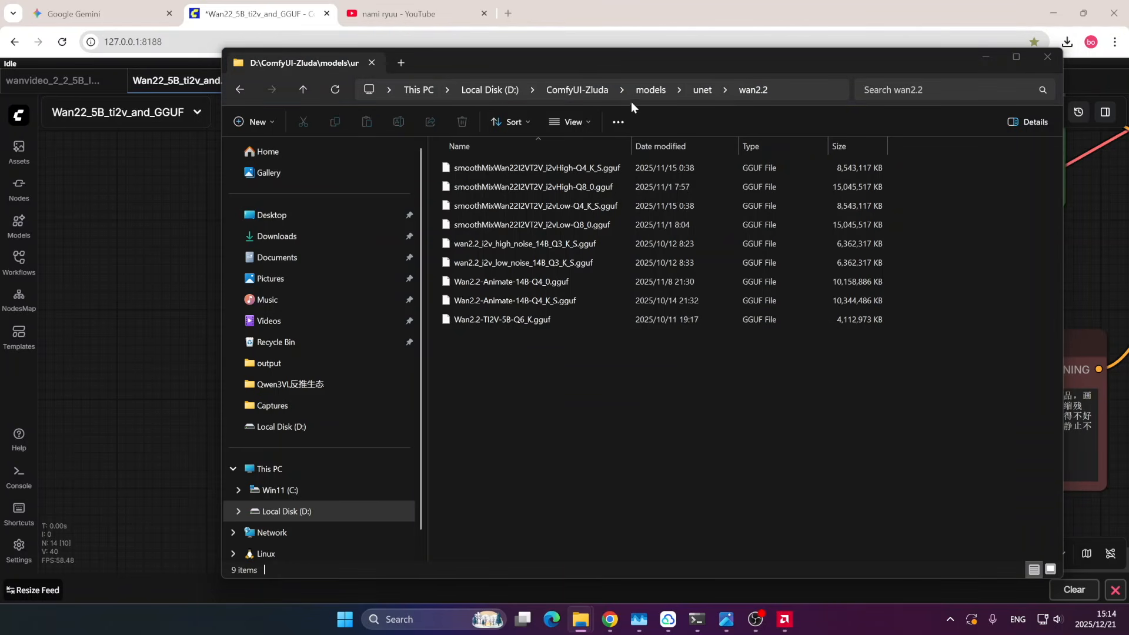
Step: Open the text_encoders folder within models and select umt5_xxl_fp8_e4m3fn_scaled.safetensors
click(649, 90)
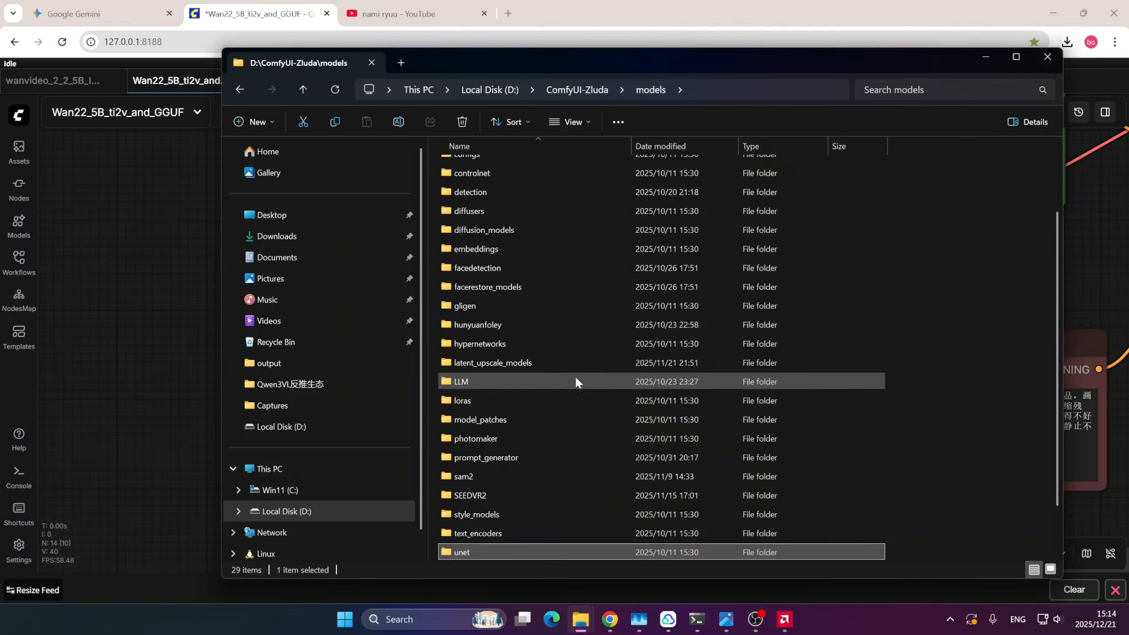
click(509, 536)
double_click(508, 535)
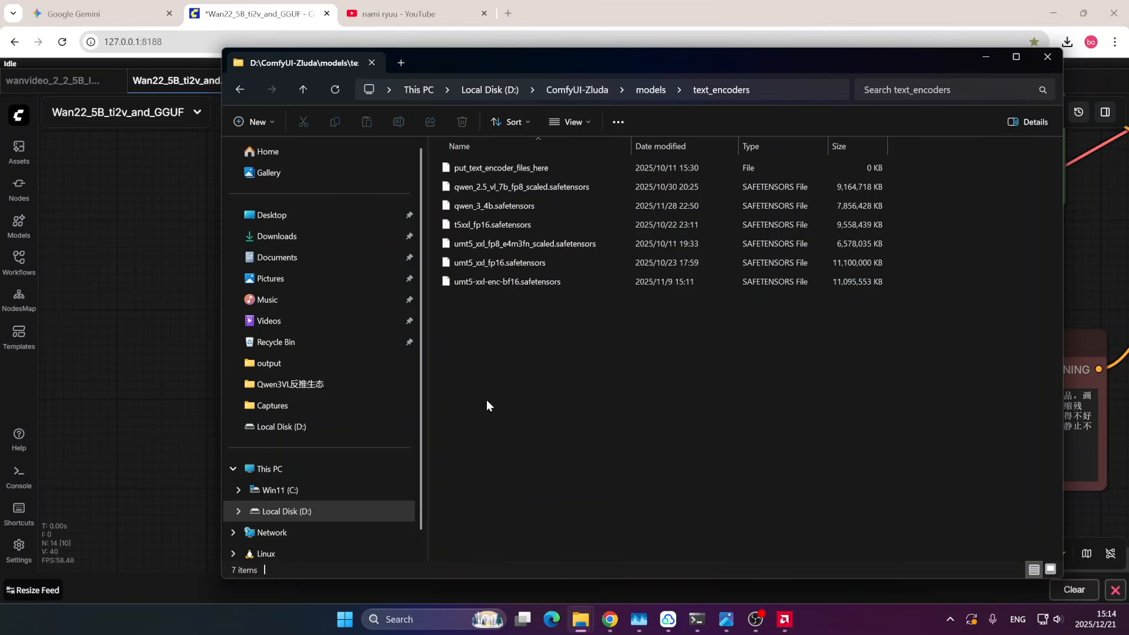
click(461, 244)
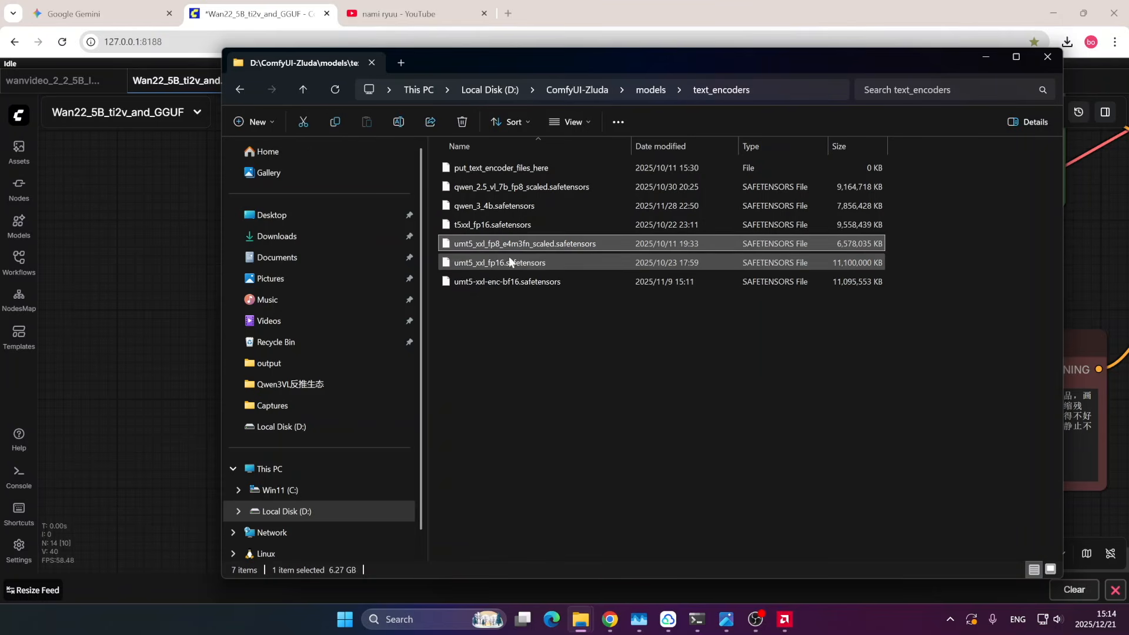
Step: Open the wan22 subfolder of the vae folder within models, locate wan2.2_vae.safetensors, and return to the workflow
click(653, 92)
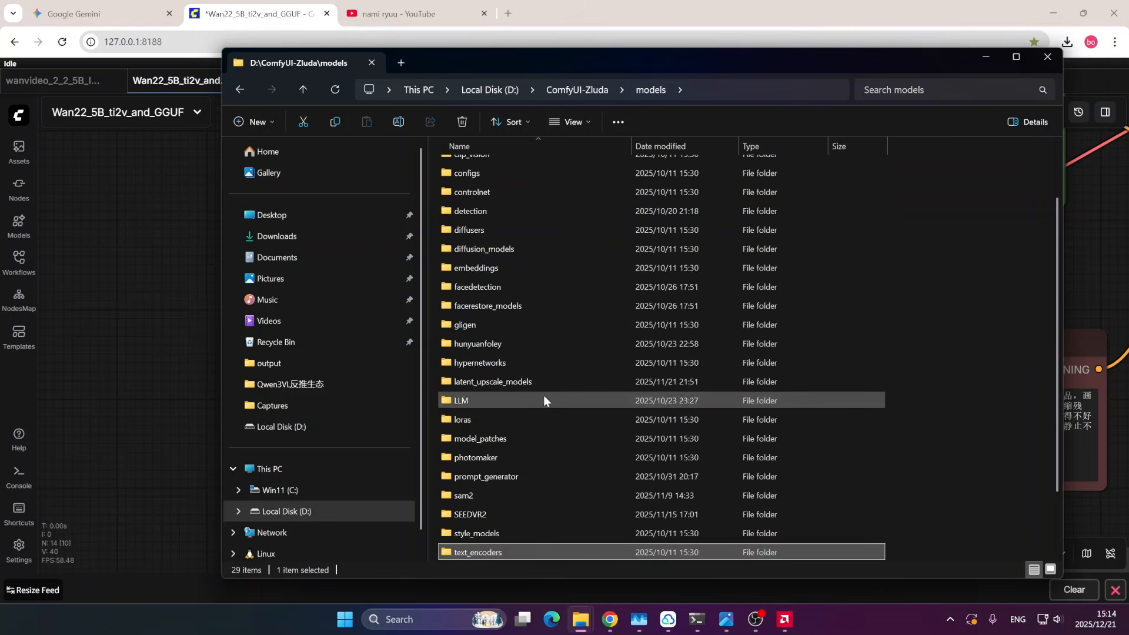
scroll(544, 396, down, 2)
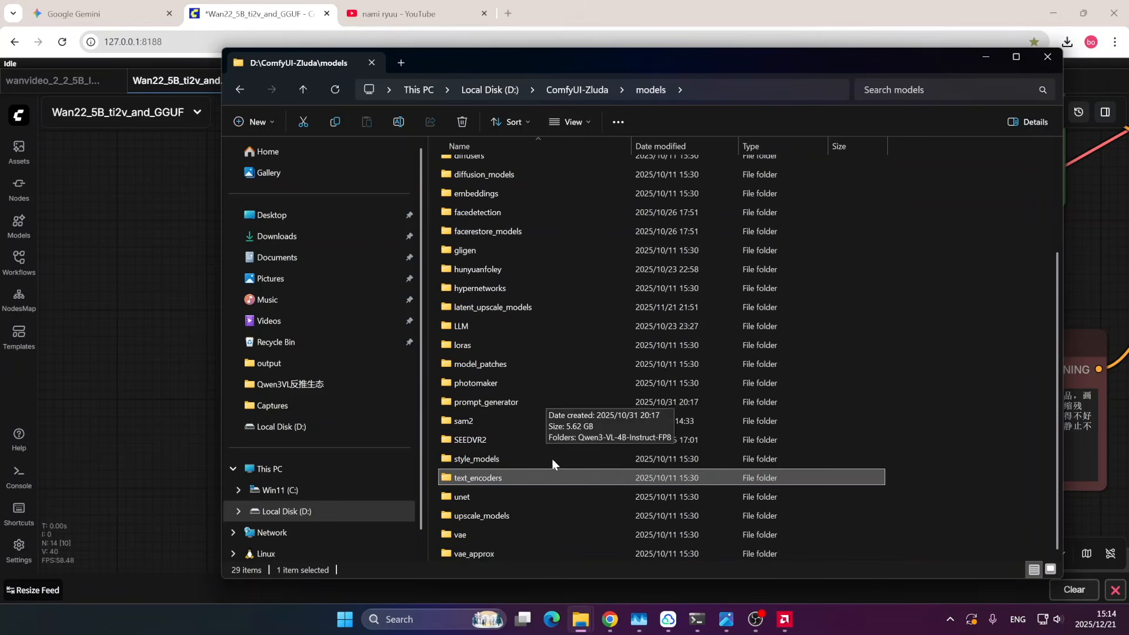
double_click(463, 536)
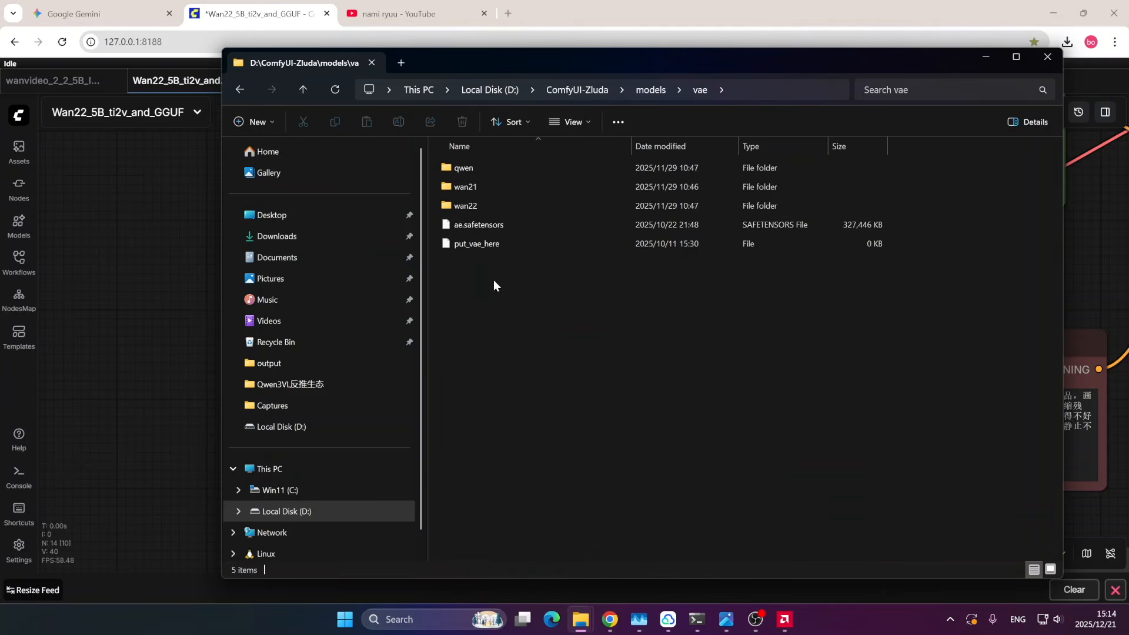
double_click(463, 207)
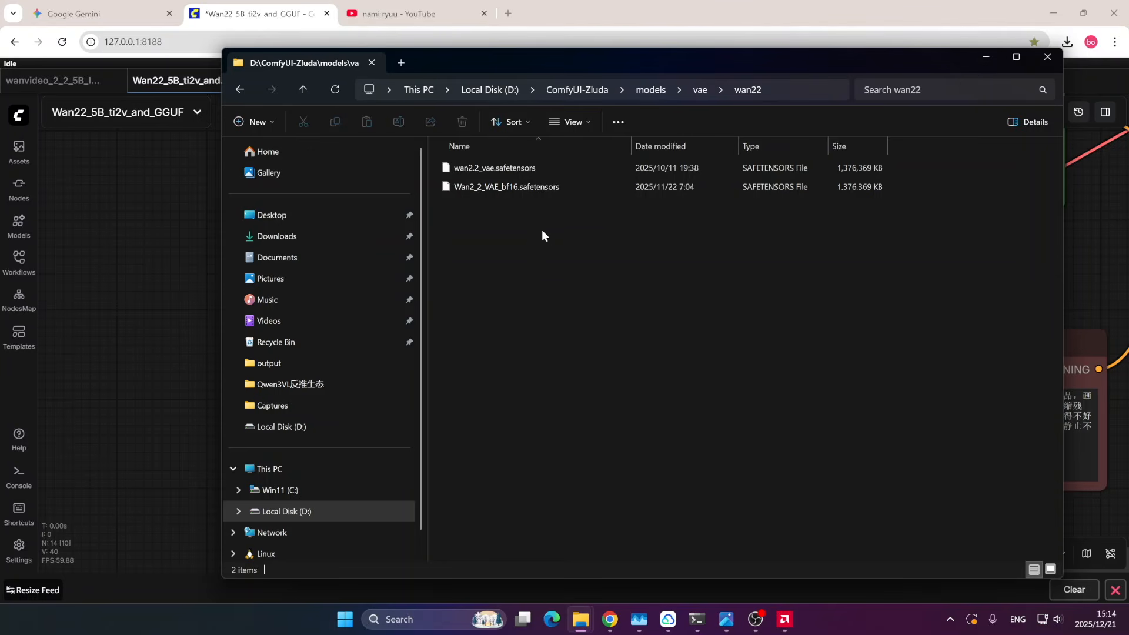
click(986, 56)
Step: Move the KSampler node slightly closer to the text encode nodes and the VAE Decode node slightly away from KSampler
scroll(612, 234, down, 13)
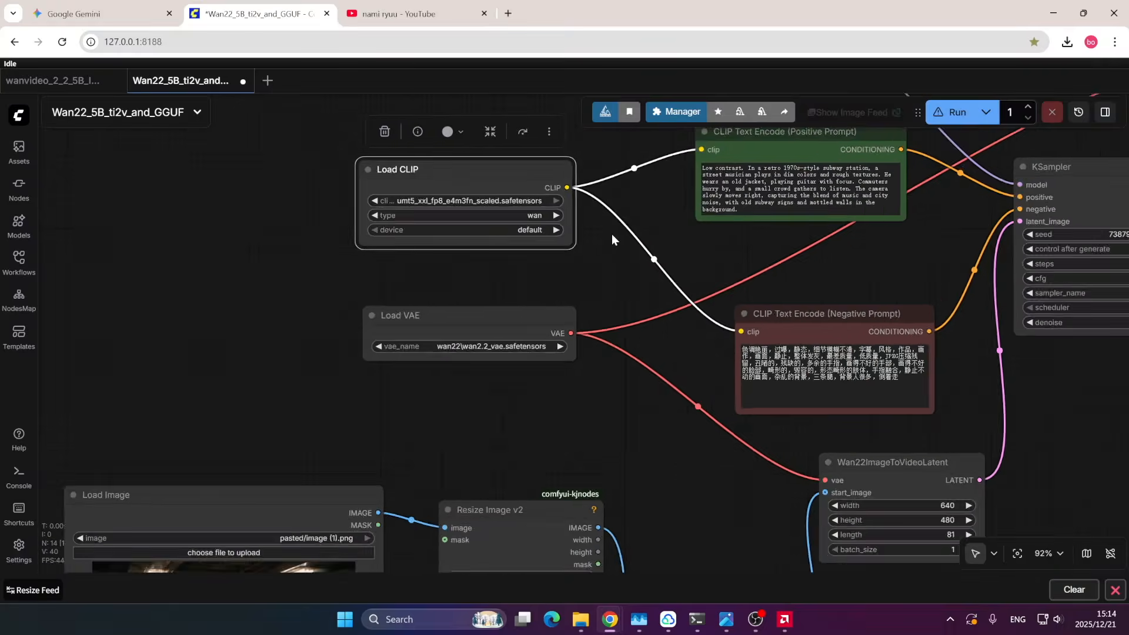
scroll(767, 355, up, 3)
drag(767, 356, 711, 375)
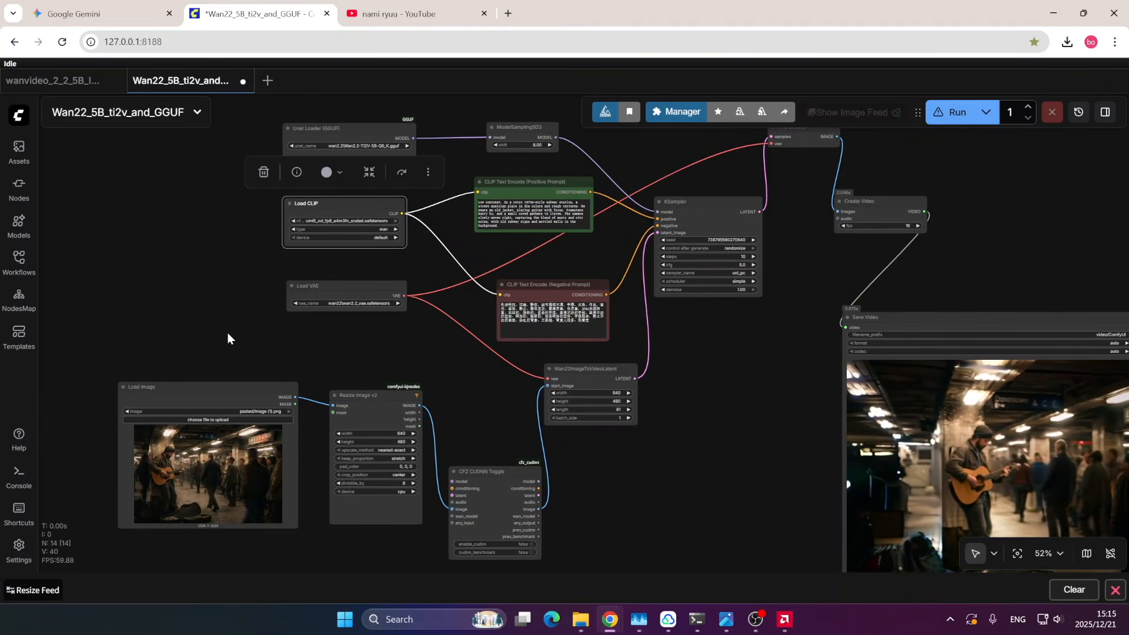
drag(742, 347, 662, 368)
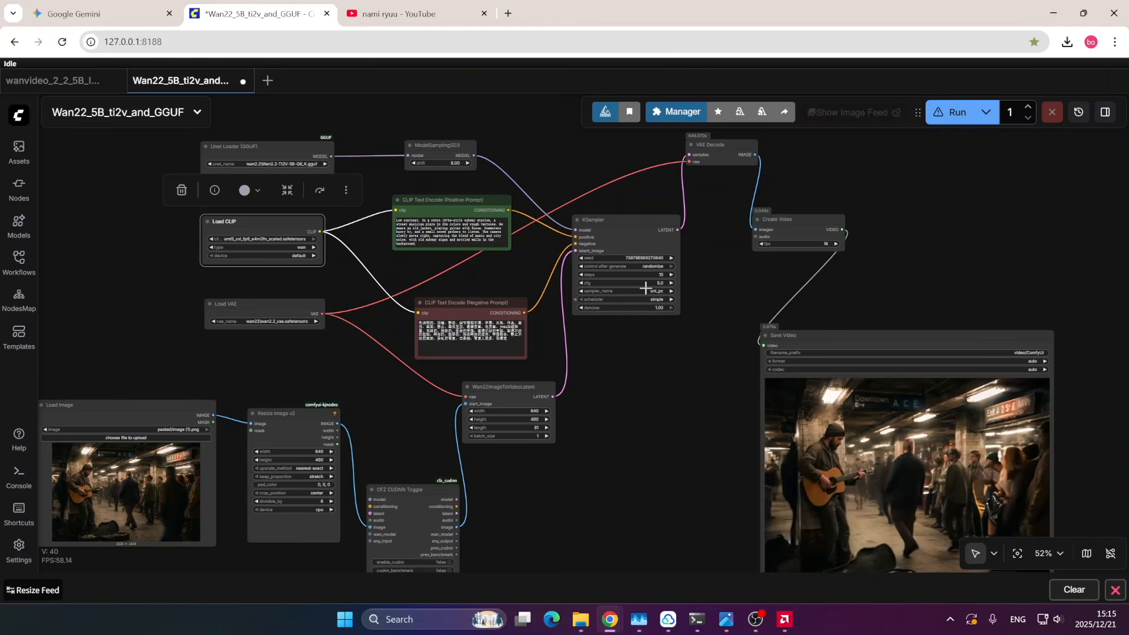
scroll(661, 368, up, 8)
scroll(733, 301, down, 5)
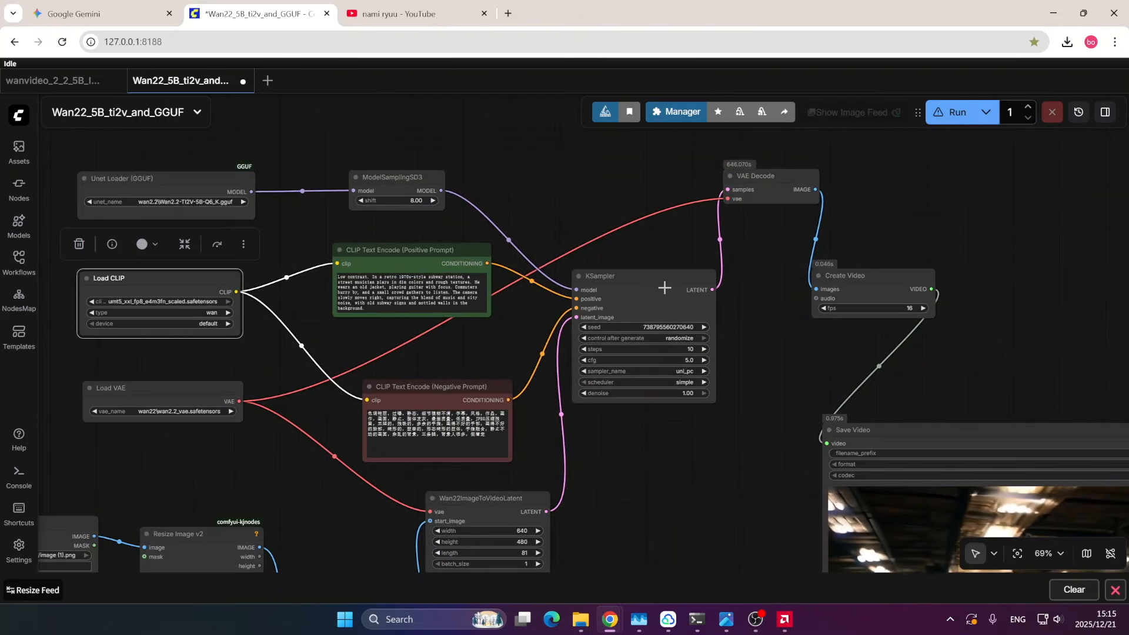
drag(628, 280, 628, 273)
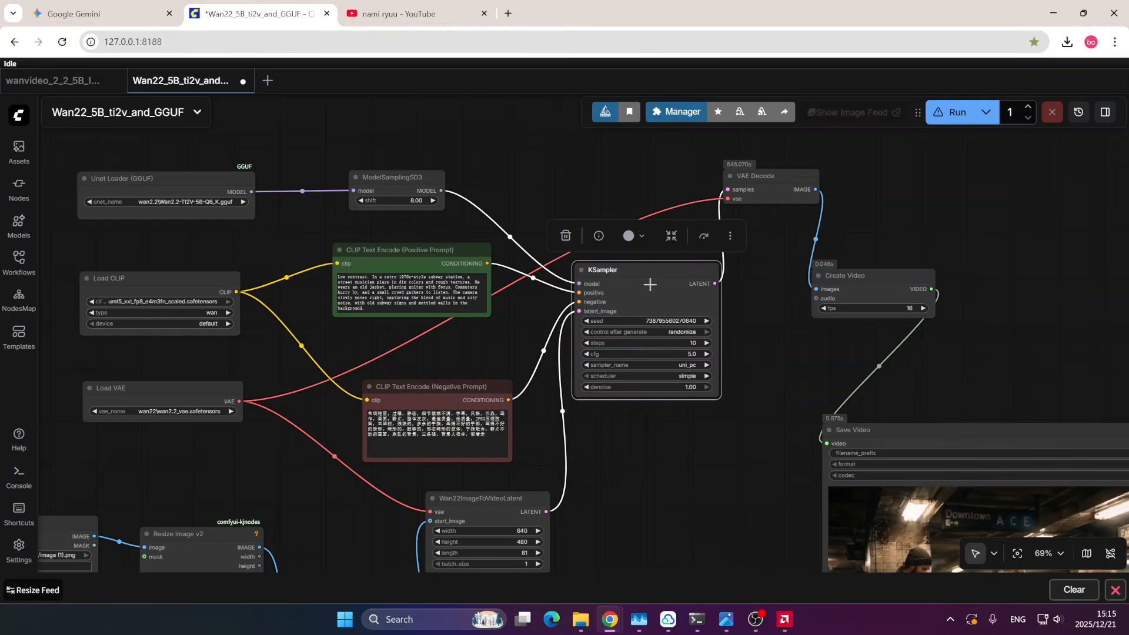
mouse_move(645, 283)
mouse_down()
mouse_move(622, 264)
mouse_move(643, 277)
mouse_move(627, 282)
mouse_up()
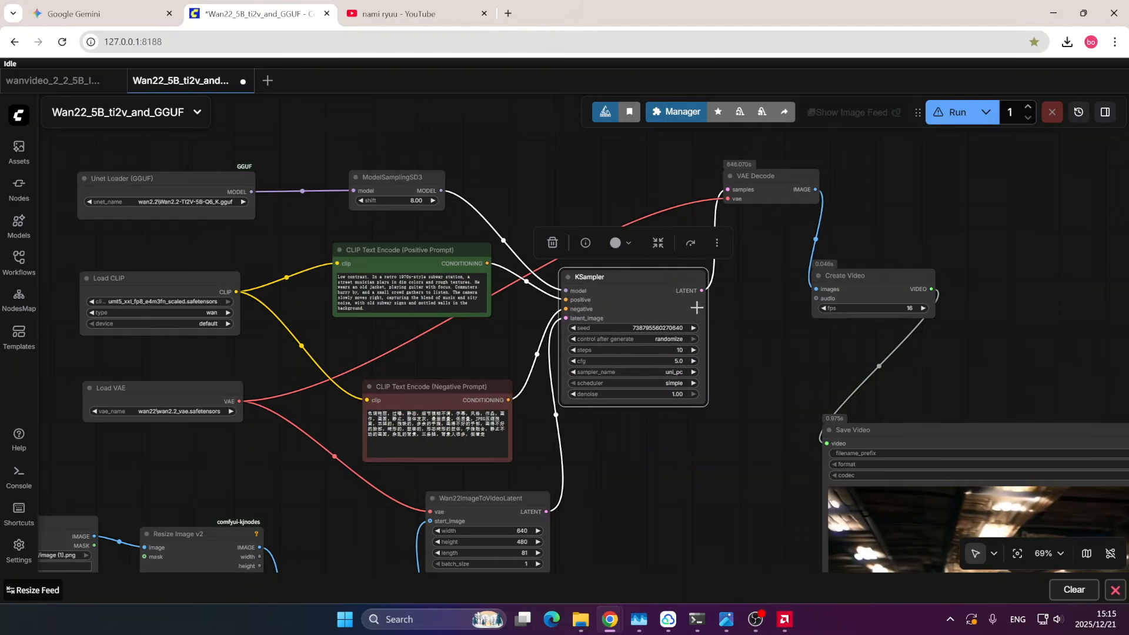
drag(778, 175, 796, 179)
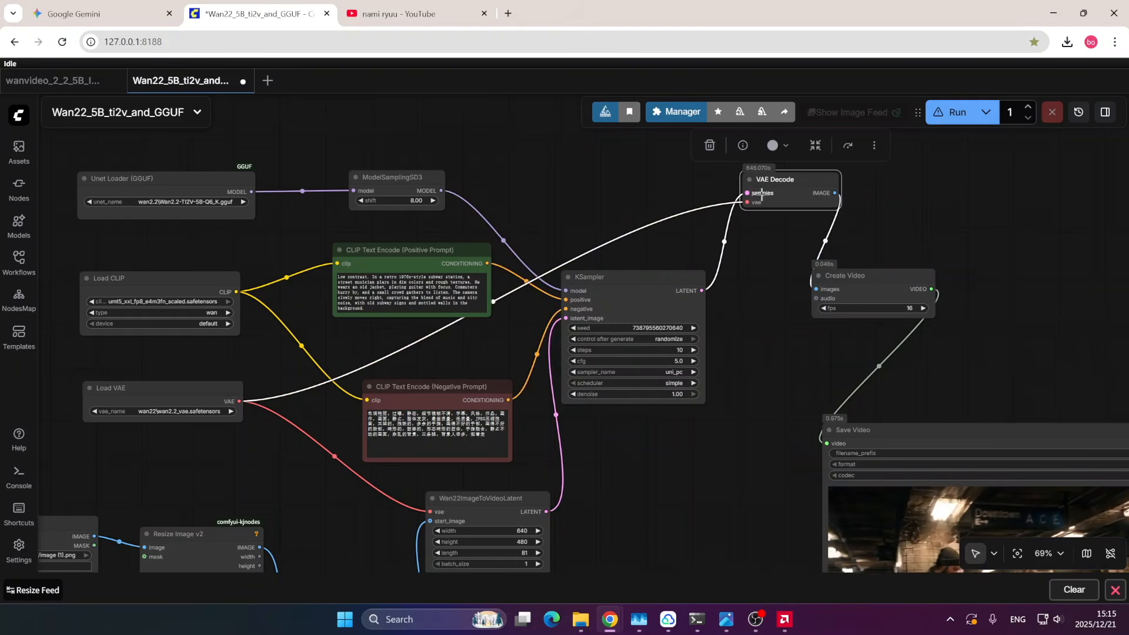
Step: Search the node library for "unet loader", add a Unet Loader (GGUF) node above the existing one, and delete the added node
drag(736, 335, 784, 299)
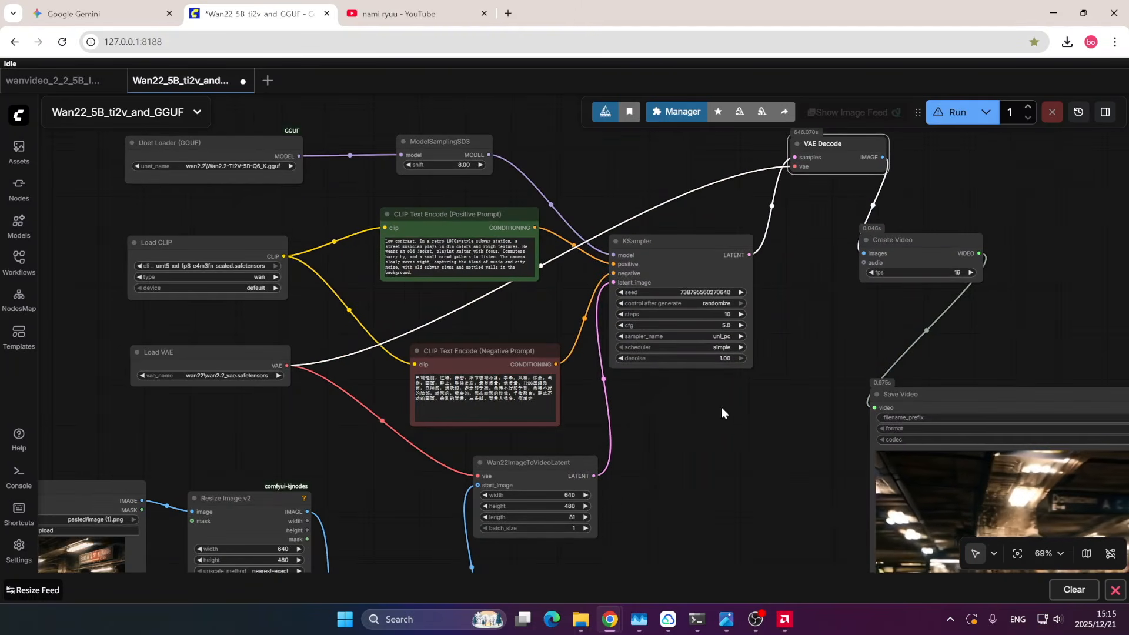
drag(705, 429, 749, 451)
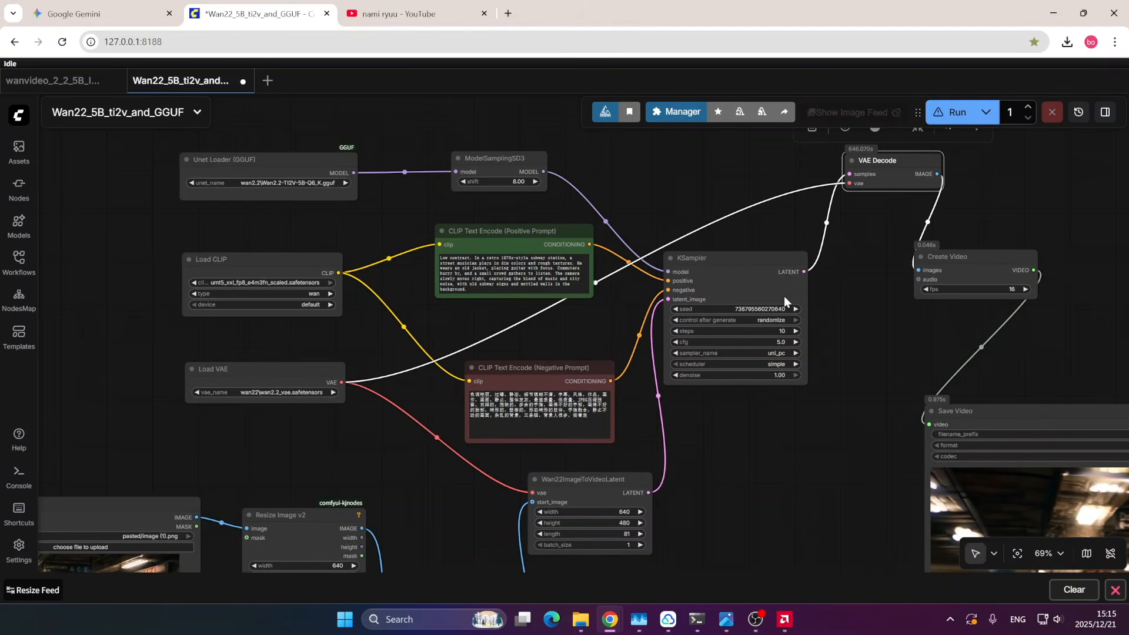
drag(774, 463, 818, 442)
drag(693, 185, 681, 209)
drag(448, 245, 474, 280)
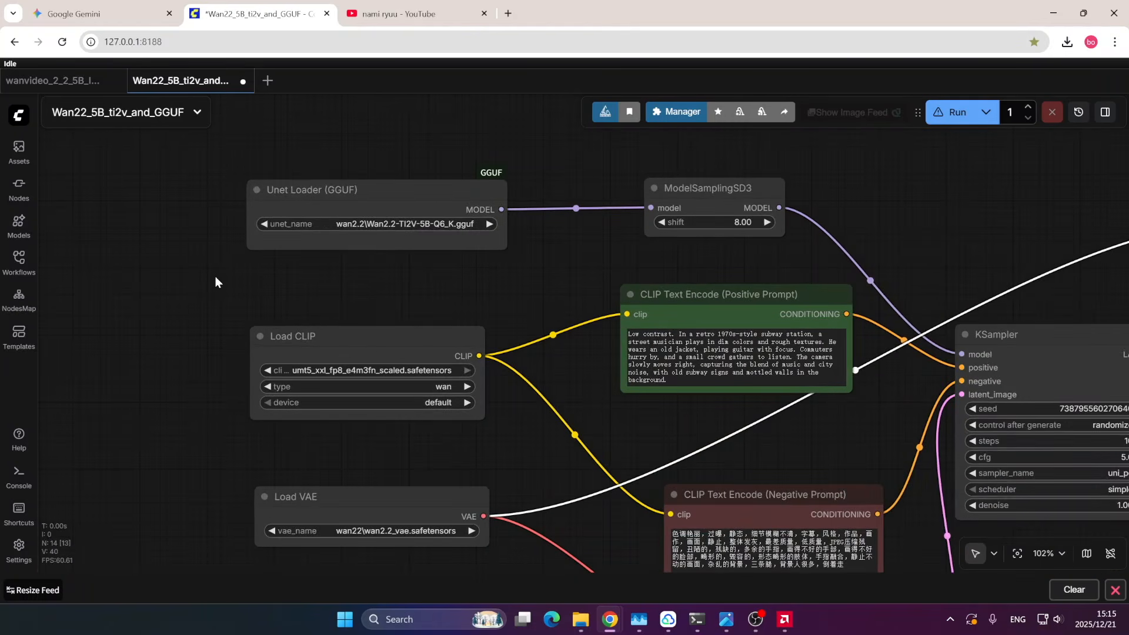
scroll(215, 276, down, 1)
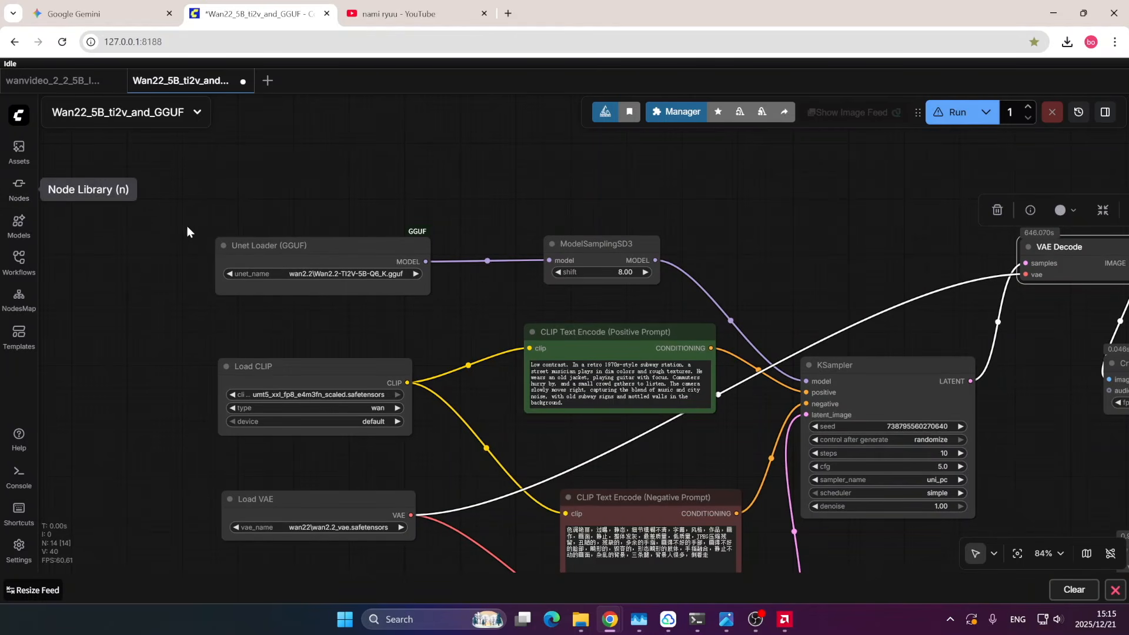
click(20, 186)
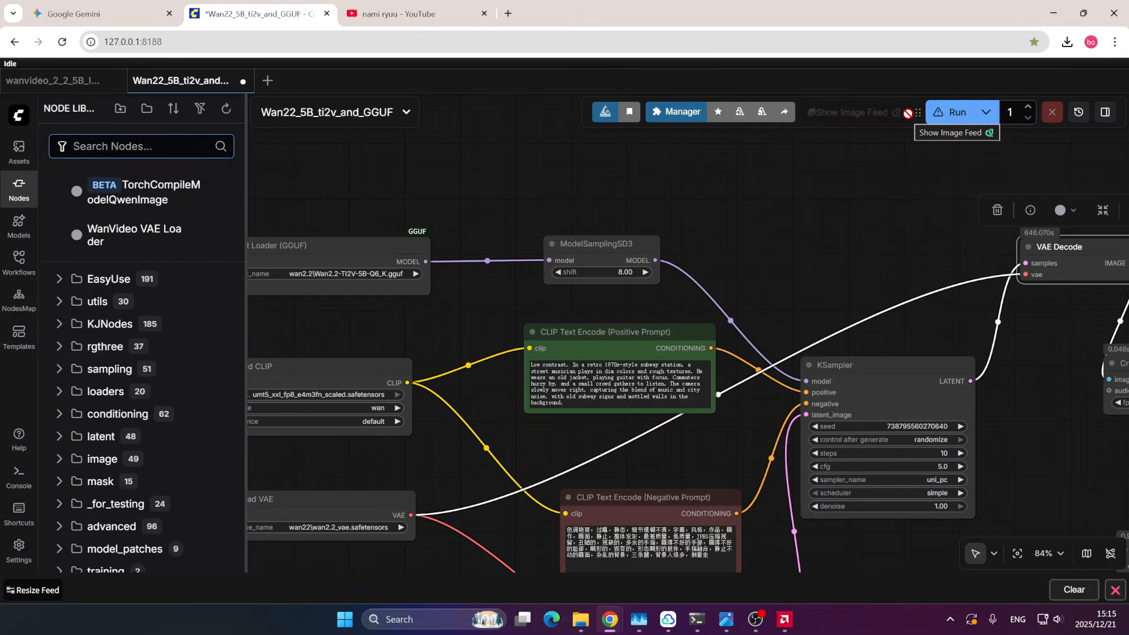
text(unet loader)
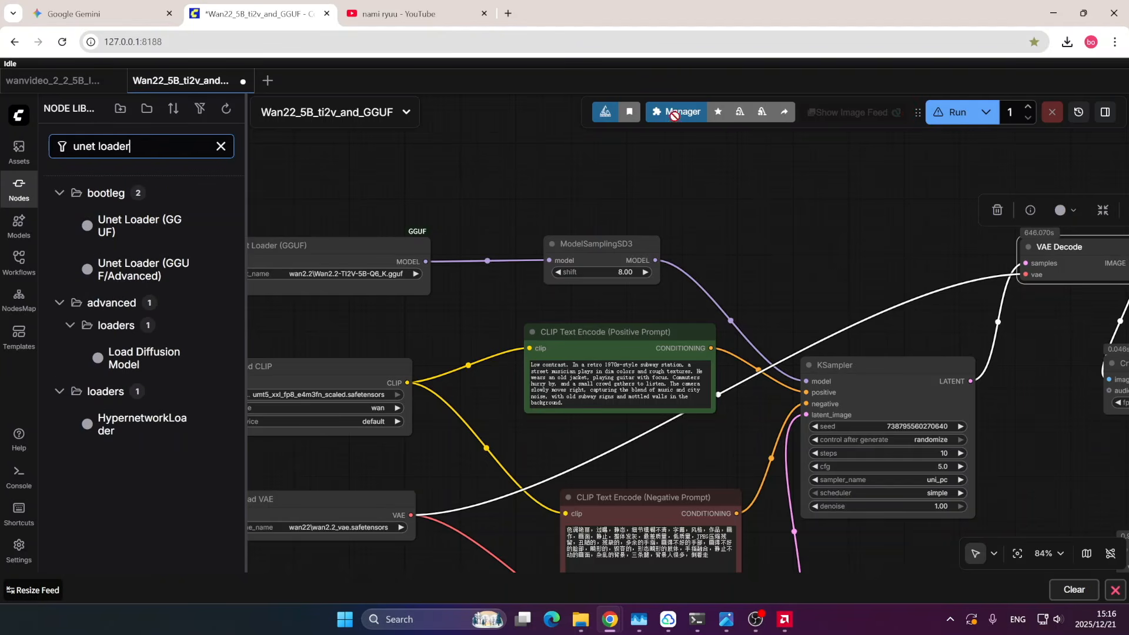
drag(109, 226, 359, 180)
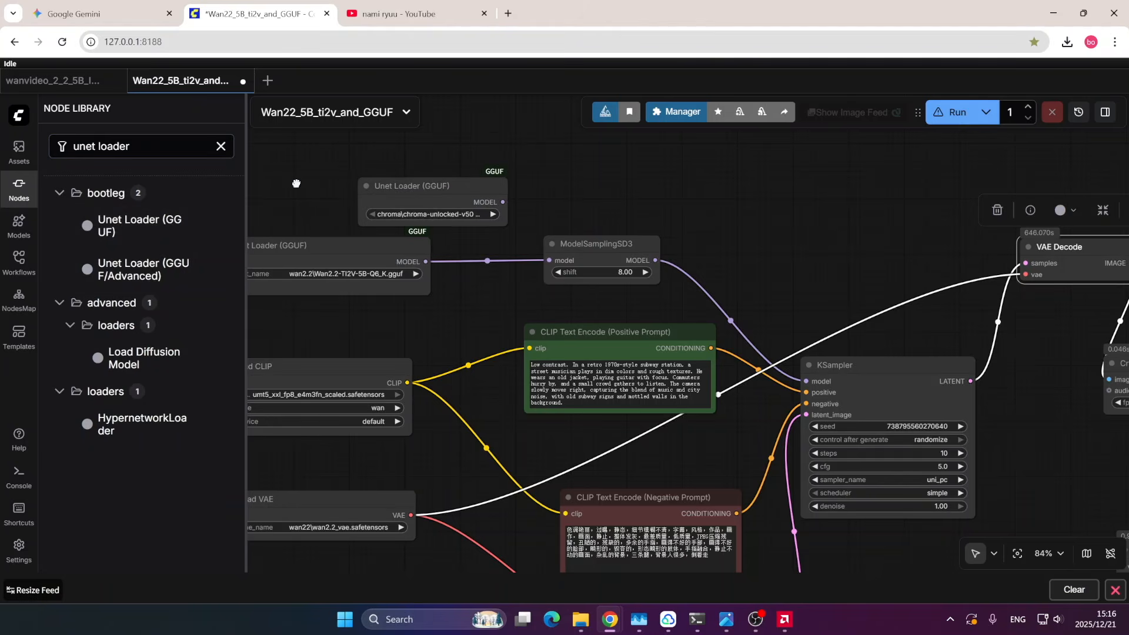
click(19, 189)
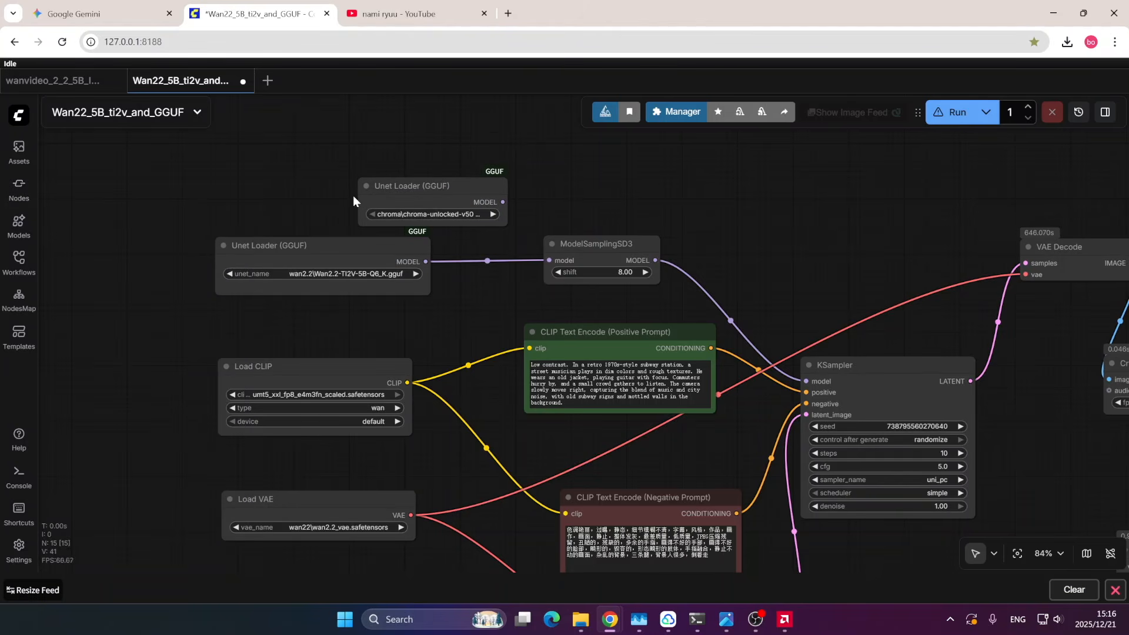
click(438, 194)
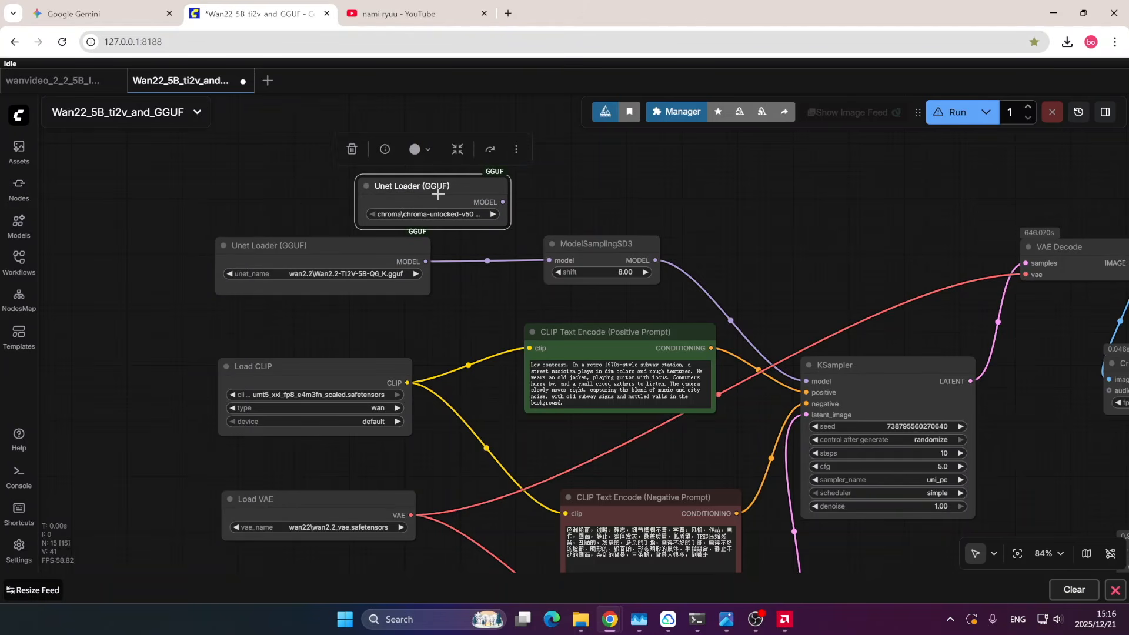
key(Delete)
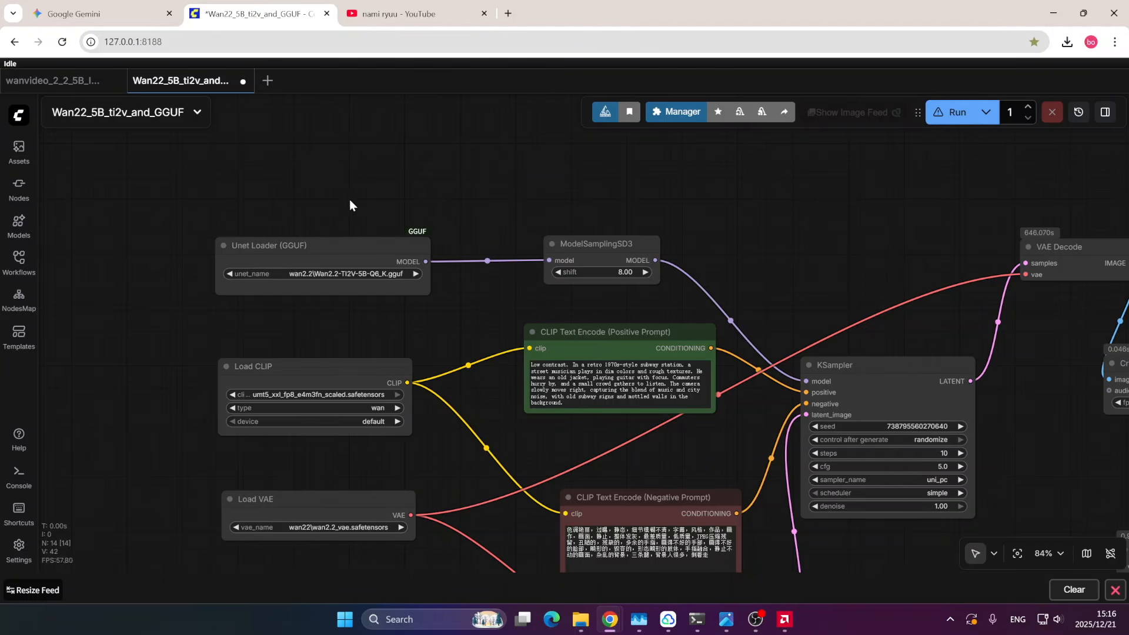
Step: Shift the Unet Loader (GGUF) node slightly away from ModelSamplingSD3, nudge ModelSamplingSD3 toward the loader, and clear the selection
drag(350, 205, 375, 170)
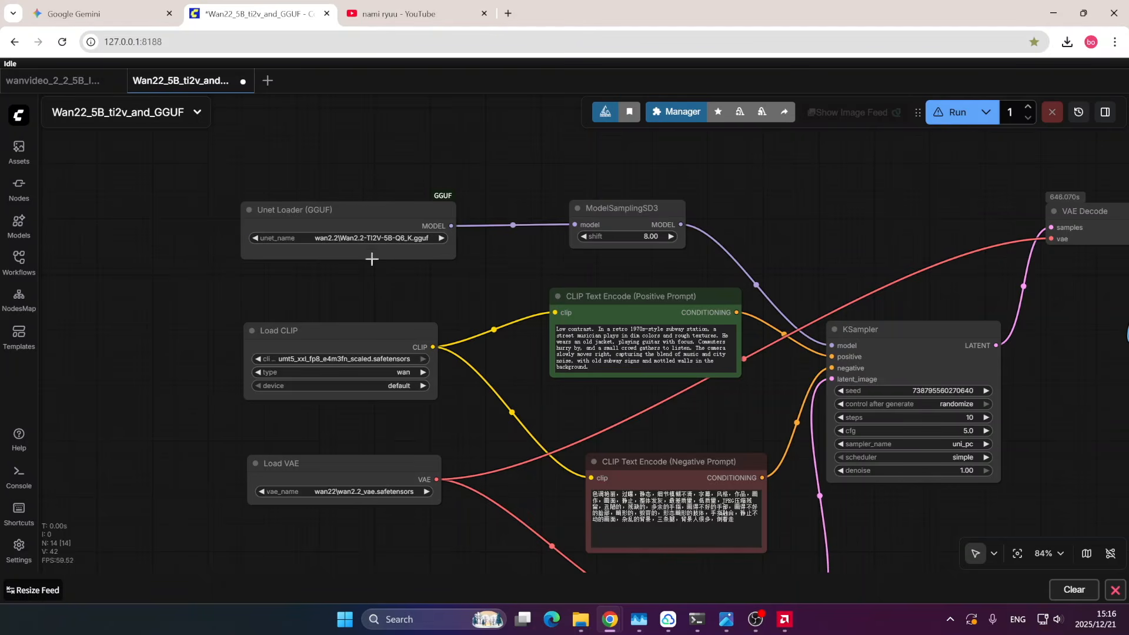
drag(368, 221, 342, 218)
drag(505, 256, 390, 253)
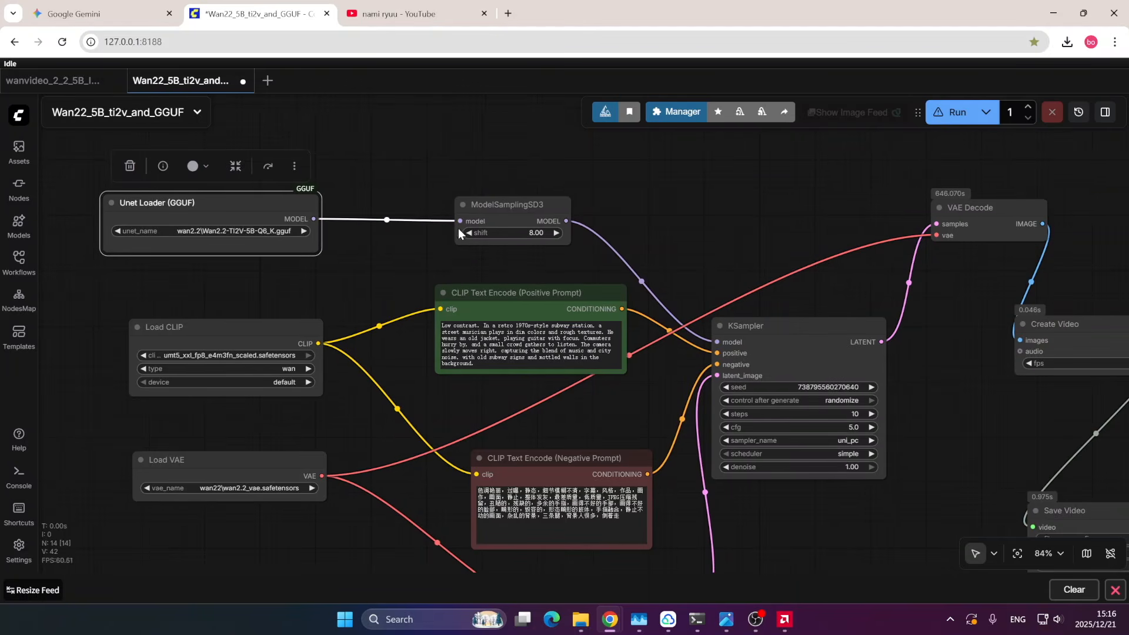
drag(495, 201, 484, 197)
drag(517, 116, 542, 119)
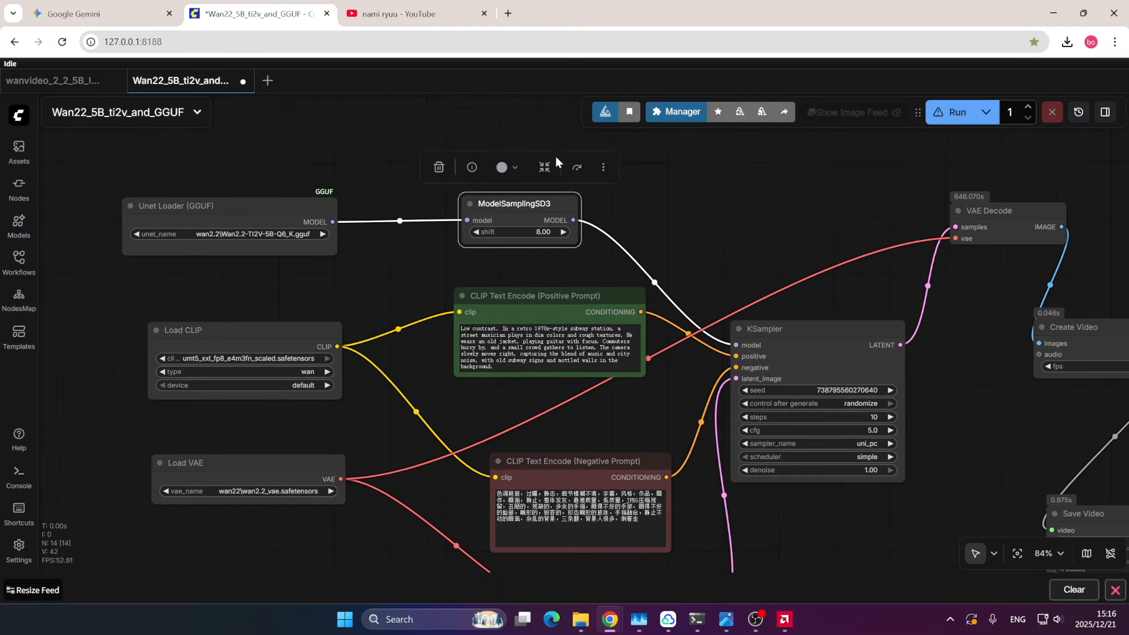
click(559, 259)
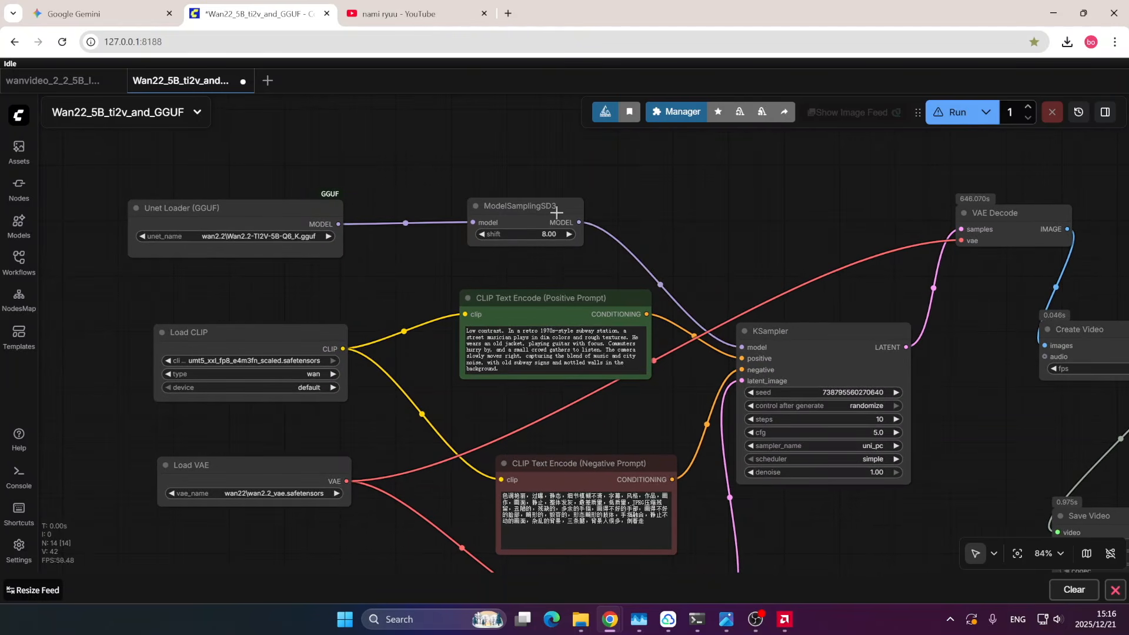
Step: Examine the ModelSamplingSD3 node's shift setting and the connections from it and the text encode nodes to KSampler
drag(556, 253, 551, 254)
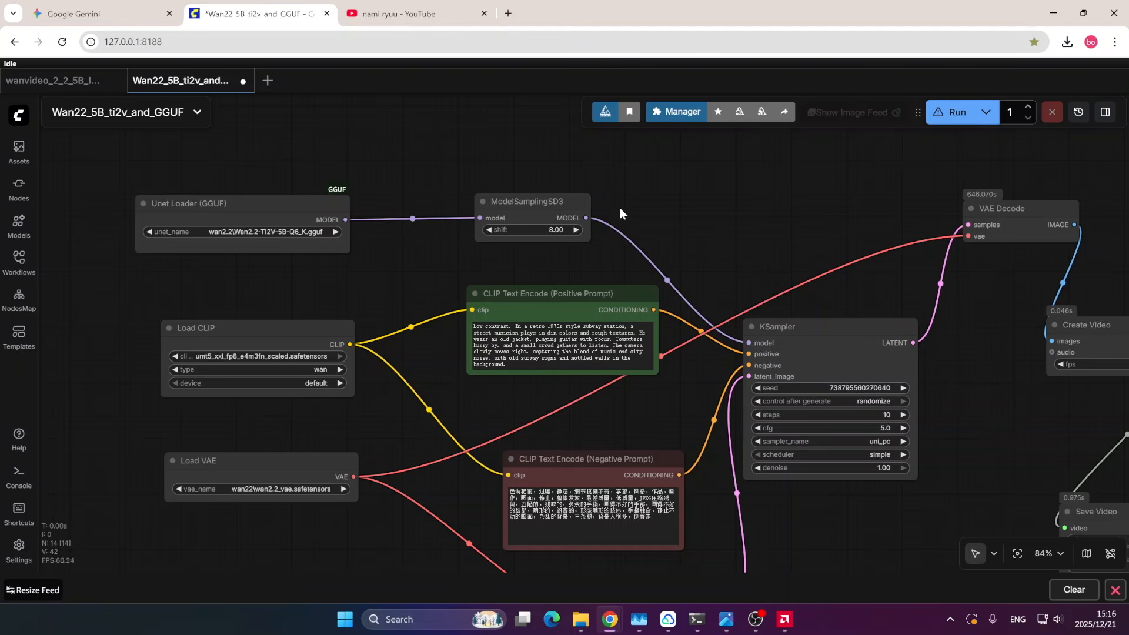
drag(546, 253, 569, 249)
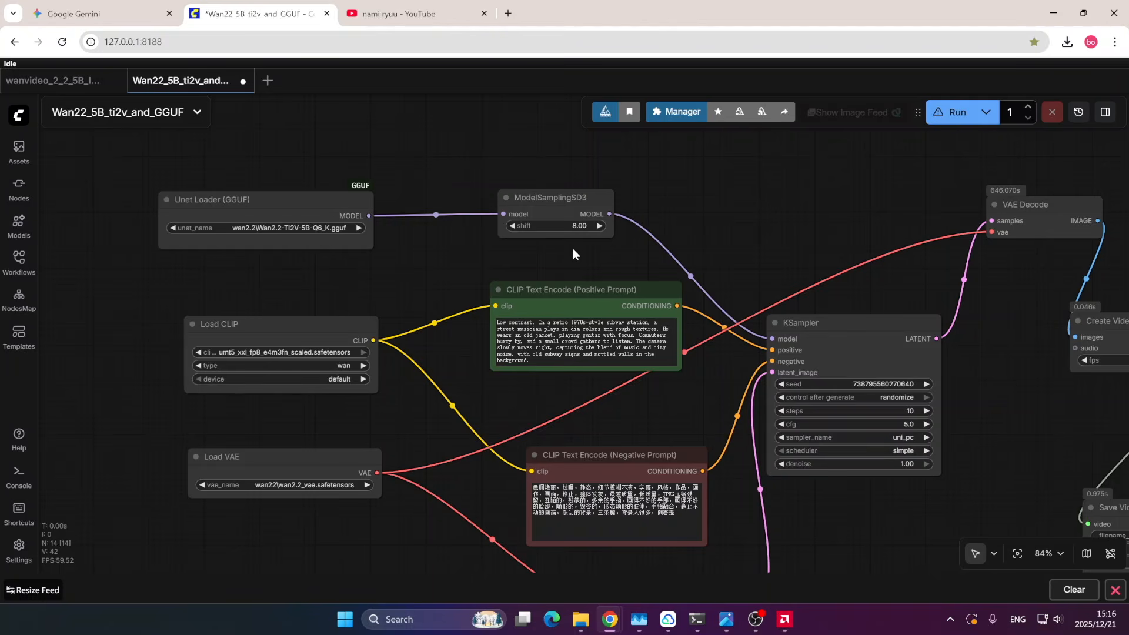
mouse_move(520, 249)
mouse_down()
mouse_move(541, 233)
mouse_move(529, 250)
mouse_move(506, 248)
mouse_up()
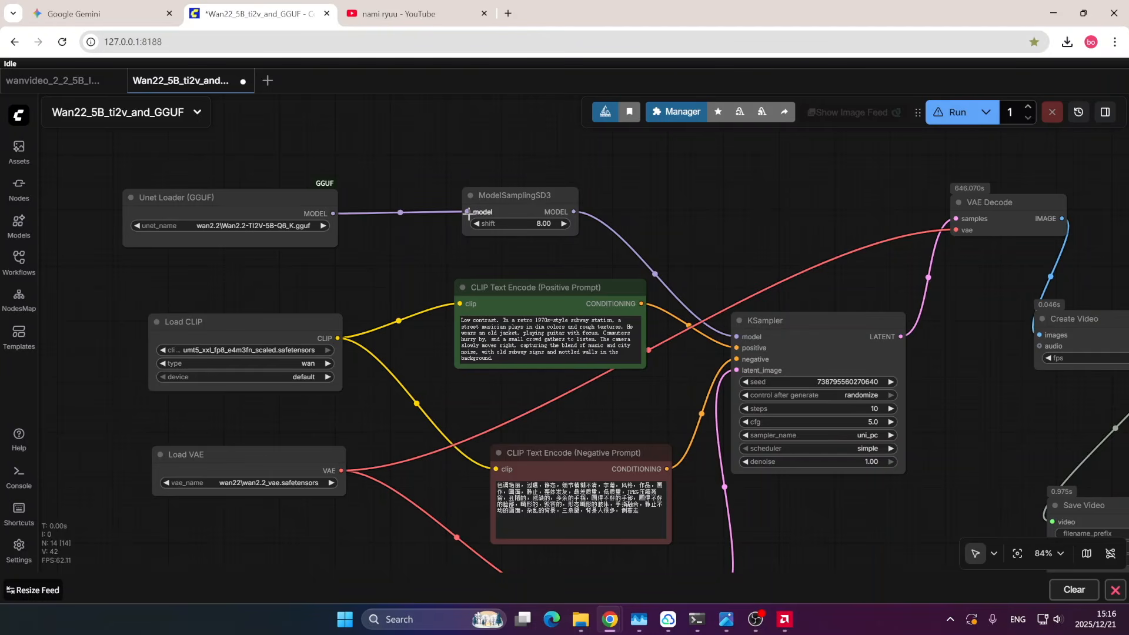
scroll(500, 206, right, 3)
scroll(499, 206, down, 1)
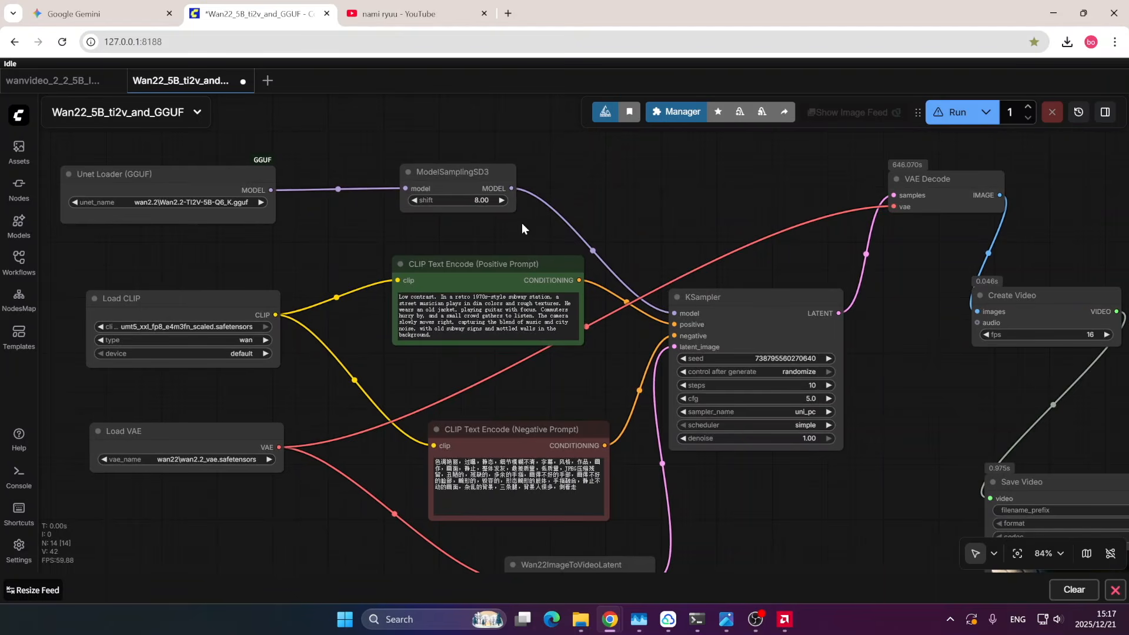
drag(521, 223, 474, 209)
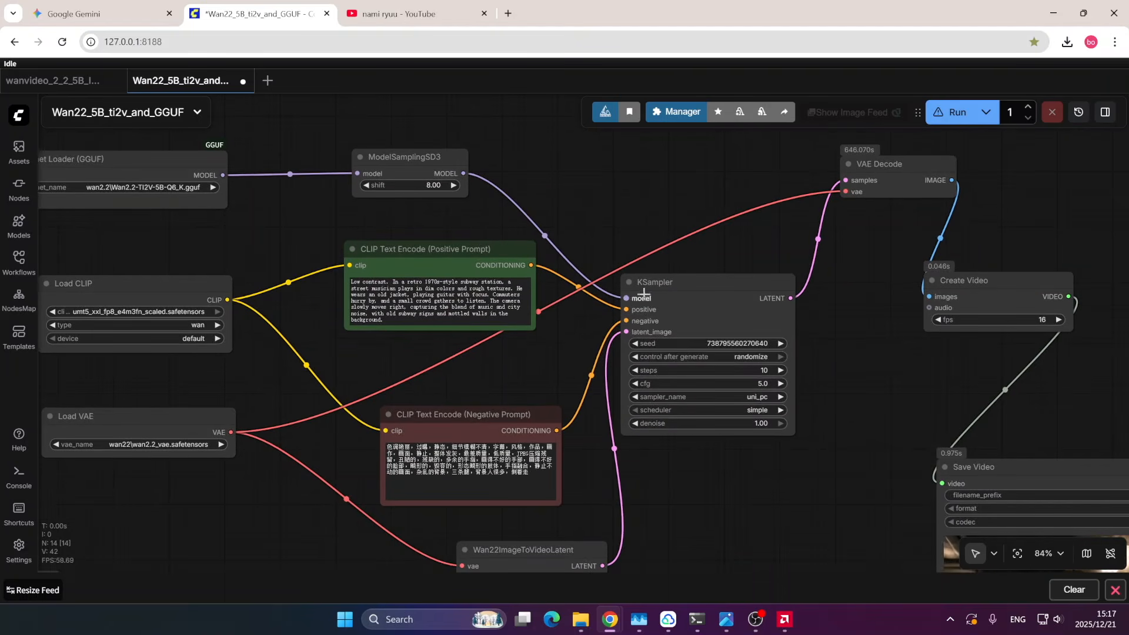
drag(546, 345, 656, 284)
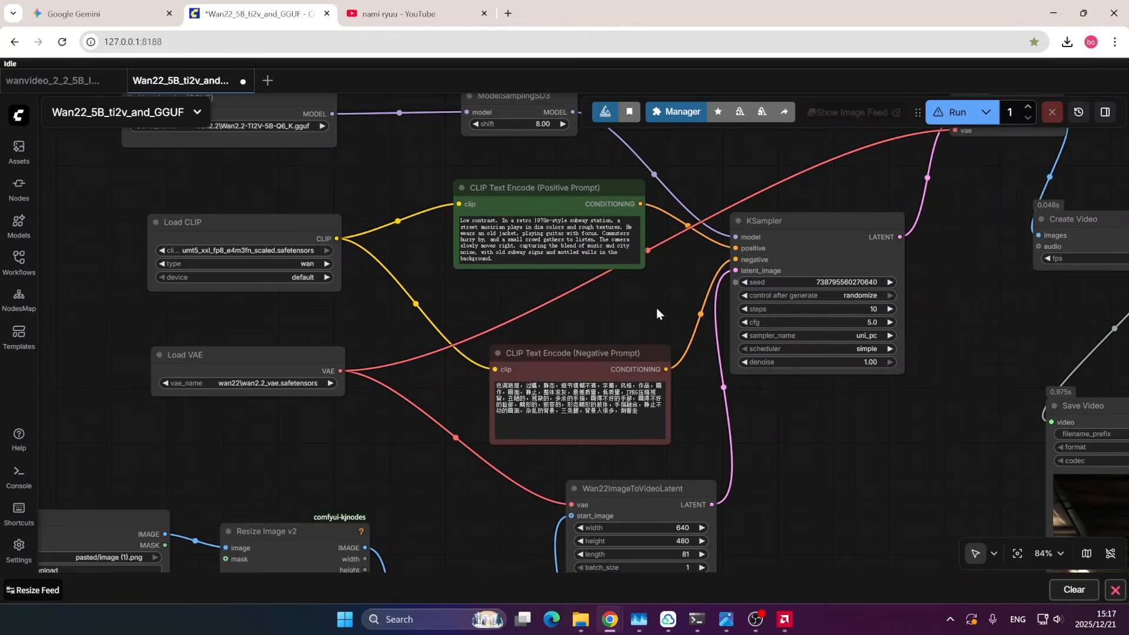
drag(634, 326, 672, 328)
Step: View the device choices of the Load CLIP node and close them without changing the selection
drag(403, 302, 417, 361)
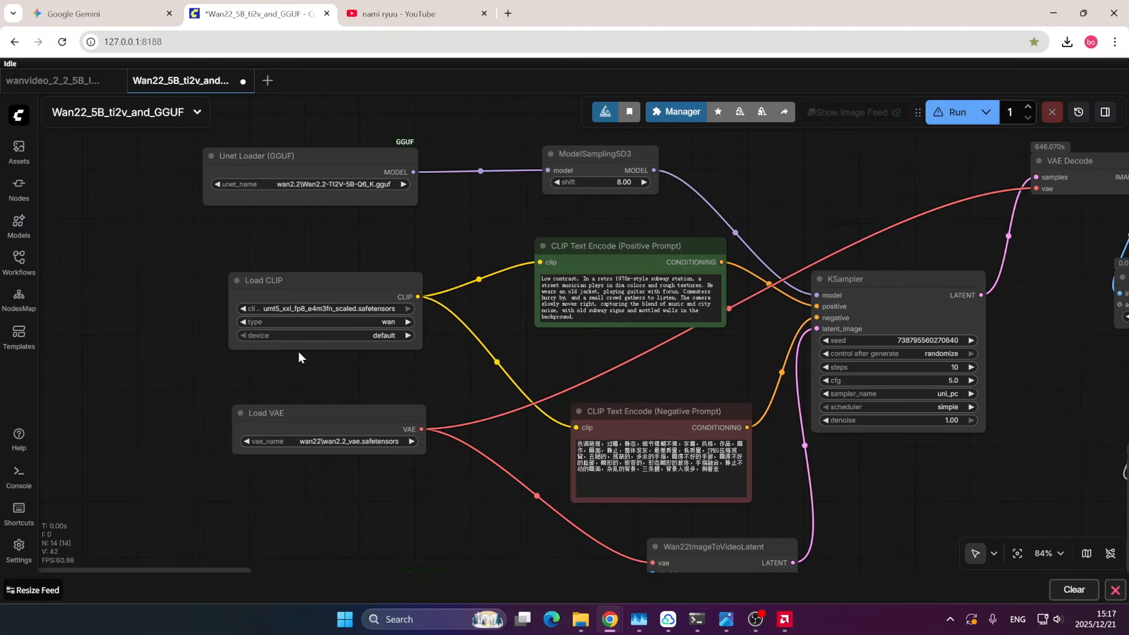
click(357, 334)
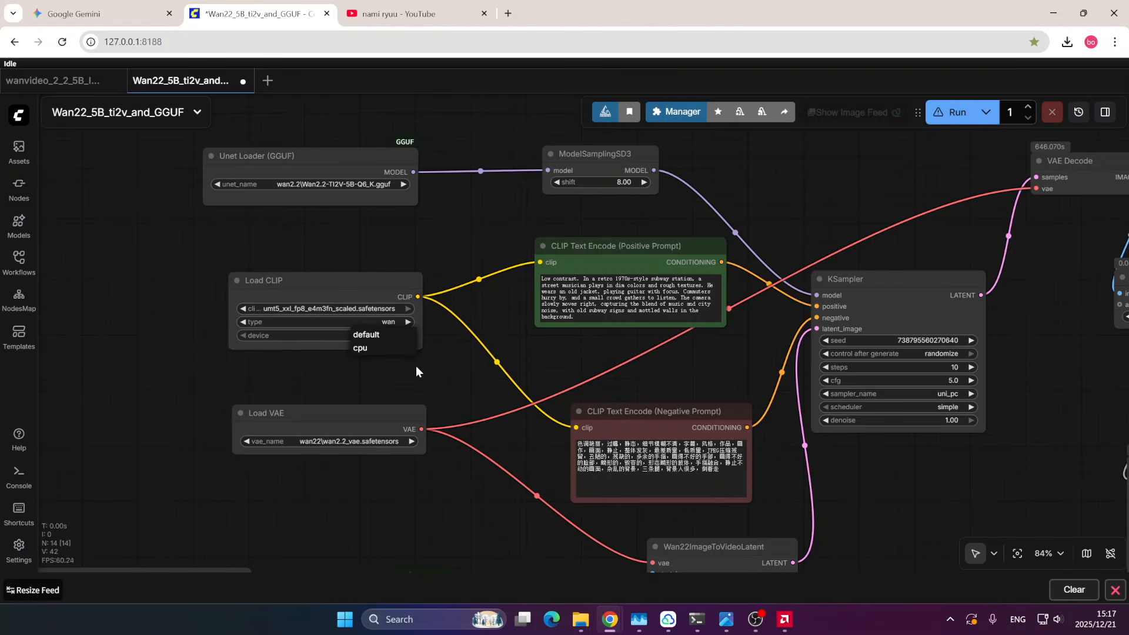
drag(443, 372, 410, 338)
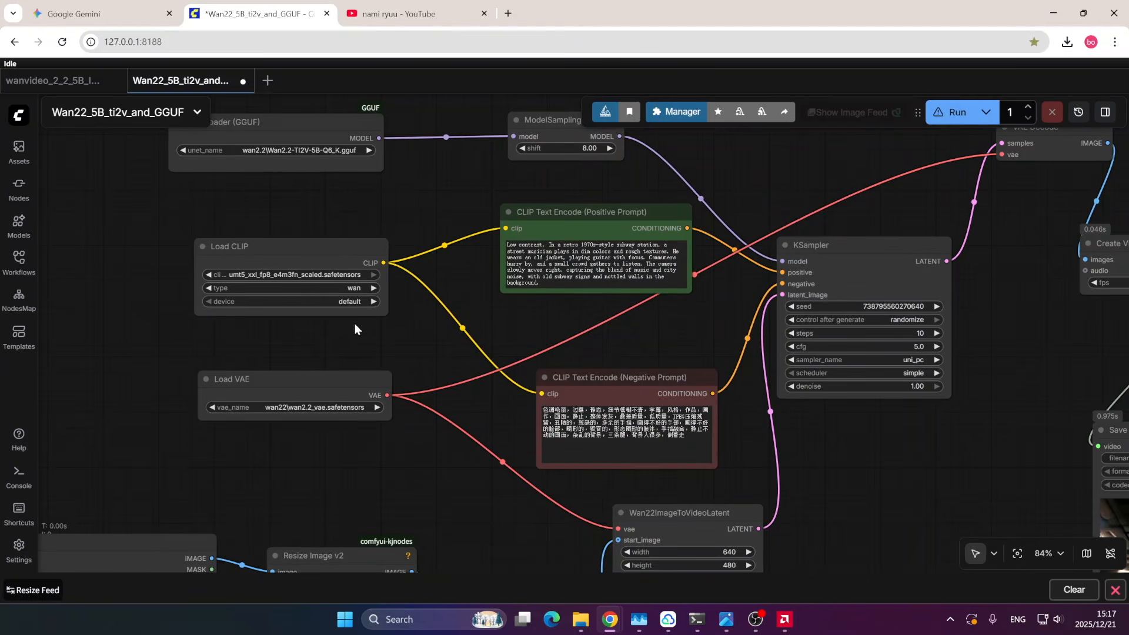
drag(355, 324, 321, 320)
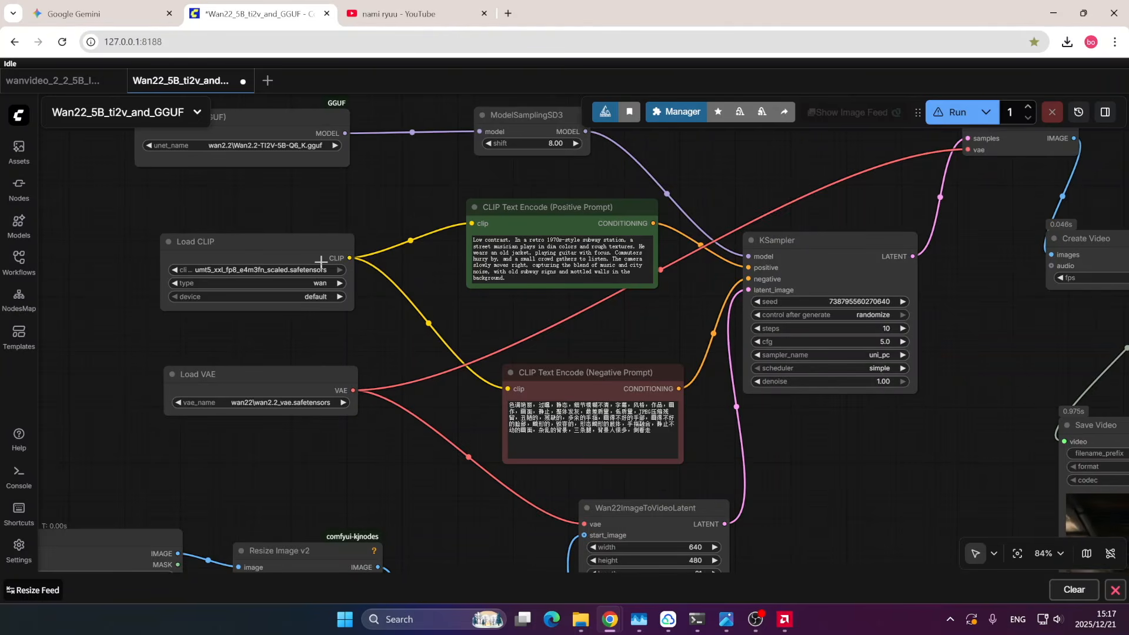
Step: Nudge the negative-prompt CLIP Text Encode node slightly toward the loader nodes and select the positive-prompt CLIP Text Encode node
drag(356, 331, 382, 321)
drag(557, 353, 533, 339)
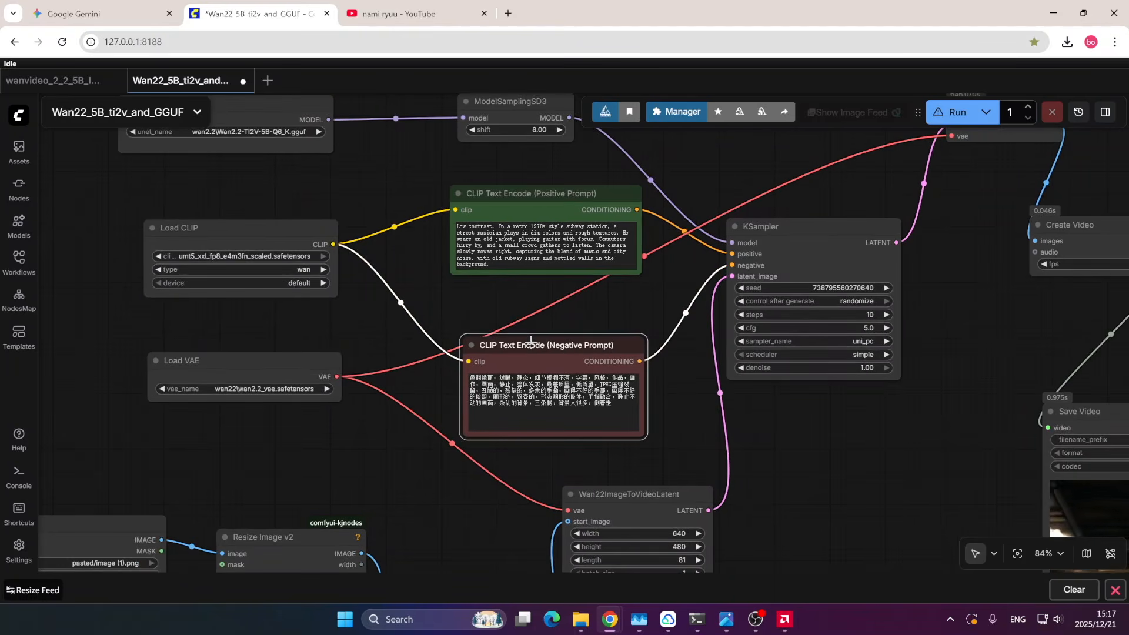
drag(651, 278, 629, 273)
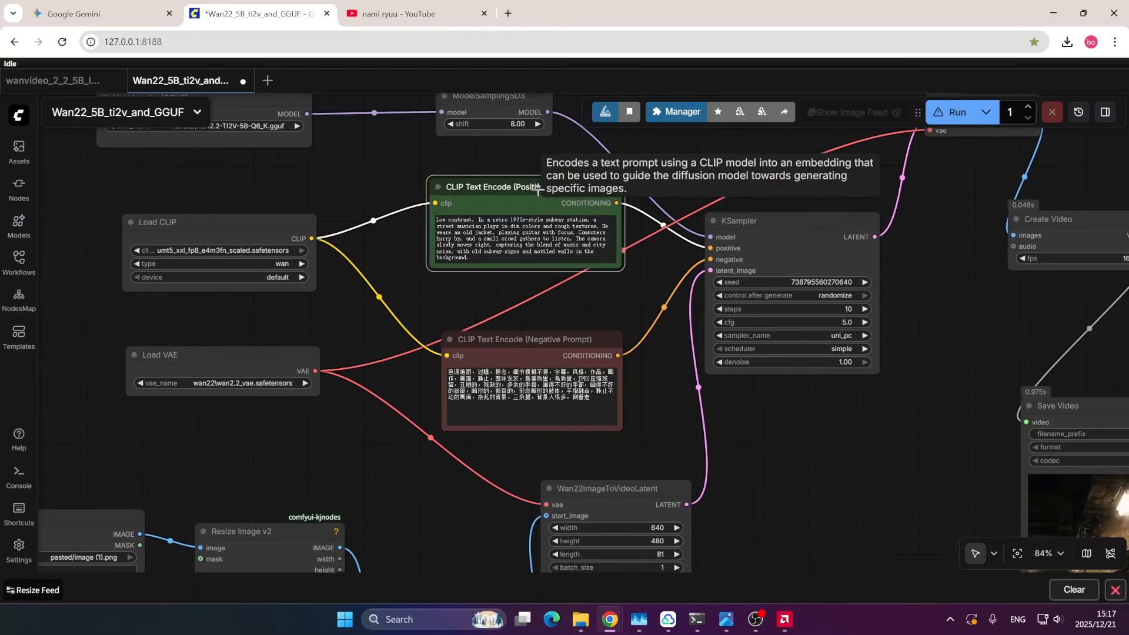
click(532, 192)
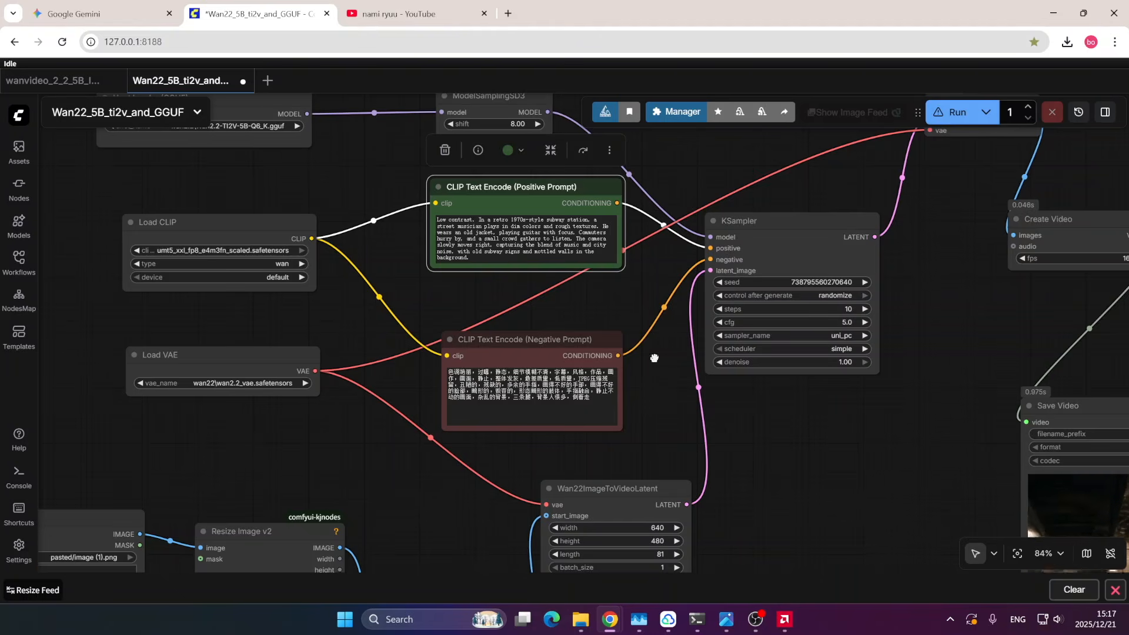
Step: Examine the Load VAE node's link to Wan22ImageToVideoLatent and follow the image chain back to the Load Image node
drag(652, 356, 627, 287)
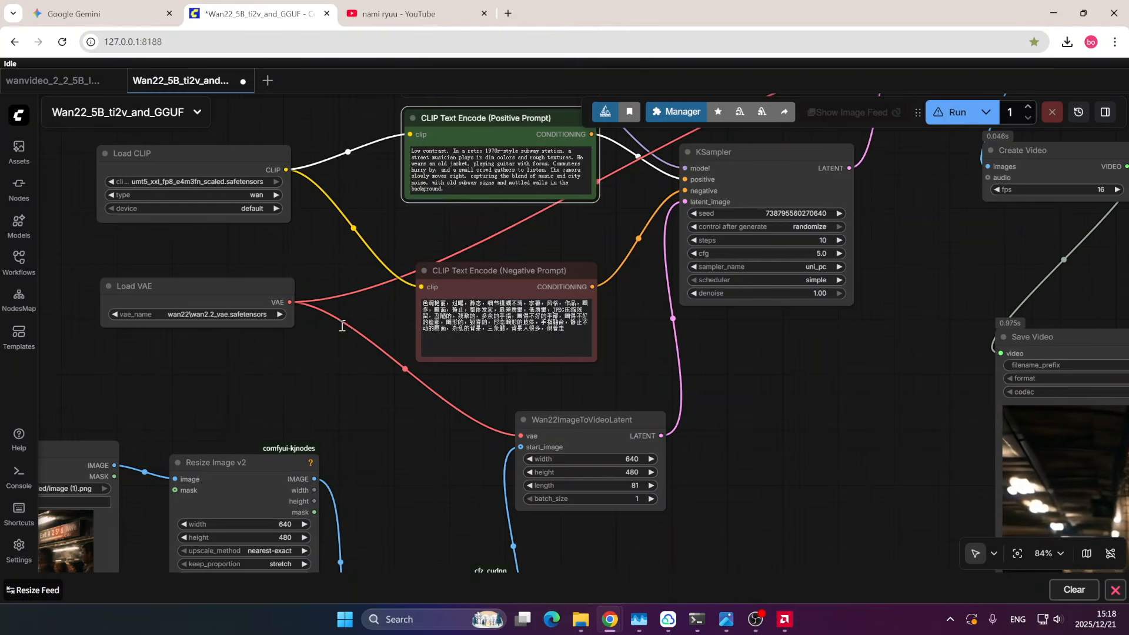
scroll(627, 308, down, 1)
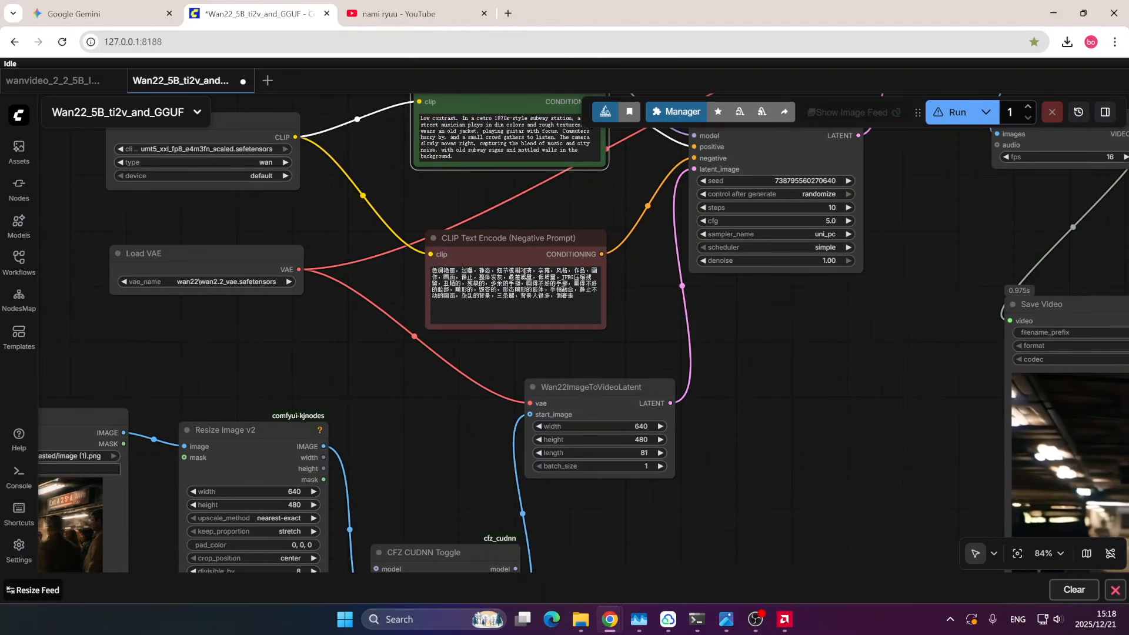
drag(645, 315, 797, 352)
drag(780, 392, 833, 272)
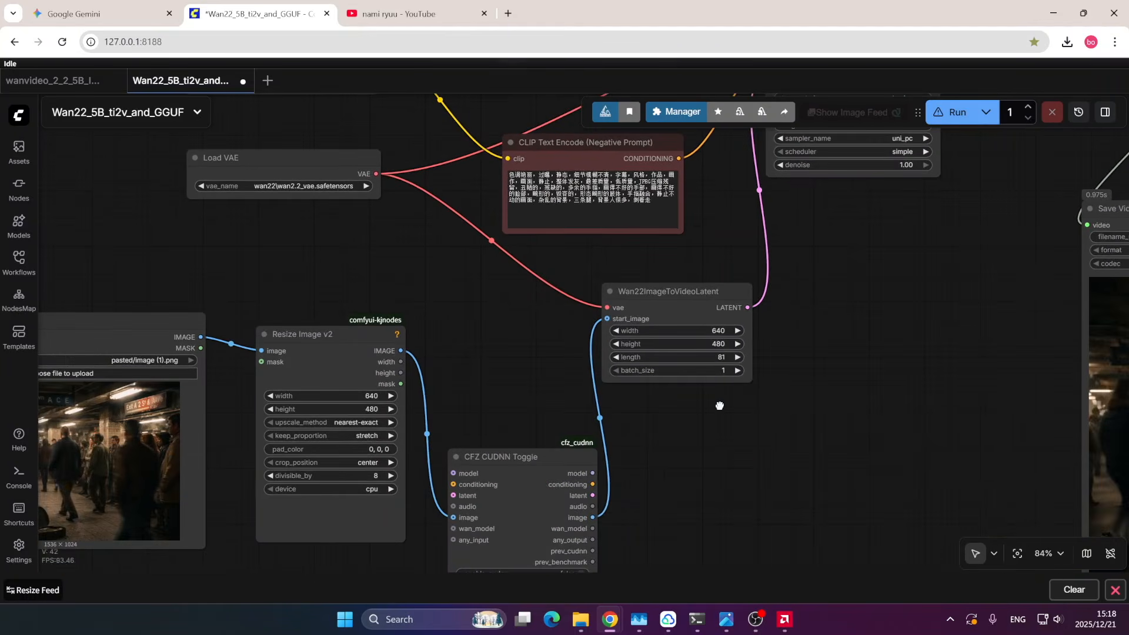
drag(720, 405, 776, 366)
drag(536, 326, 643, 265)
drag(396, 224, 410, 219)
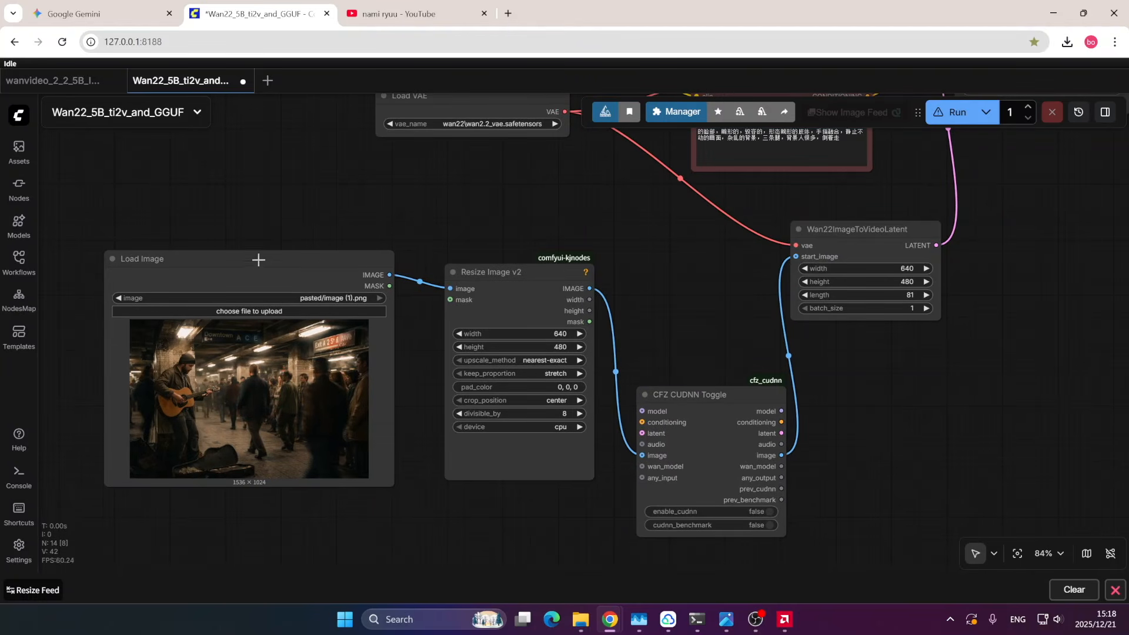
Step: Nudge the Load Image node slightly upward and review the links from the loader nodes to the prompt and latent nodes
drag(259, 259, 257, 252)
drag(270, 185, 246, 260)
drag(288, 208, 257, 234)
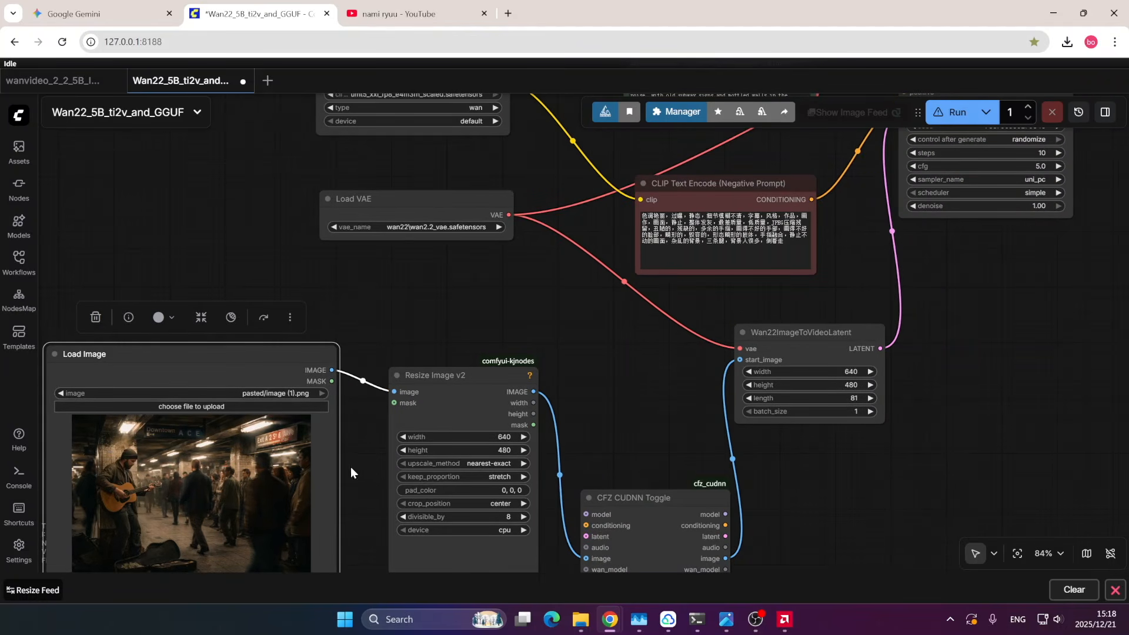
drag(371, 452, 403, 382)
drag(536, 248, 420, 384)
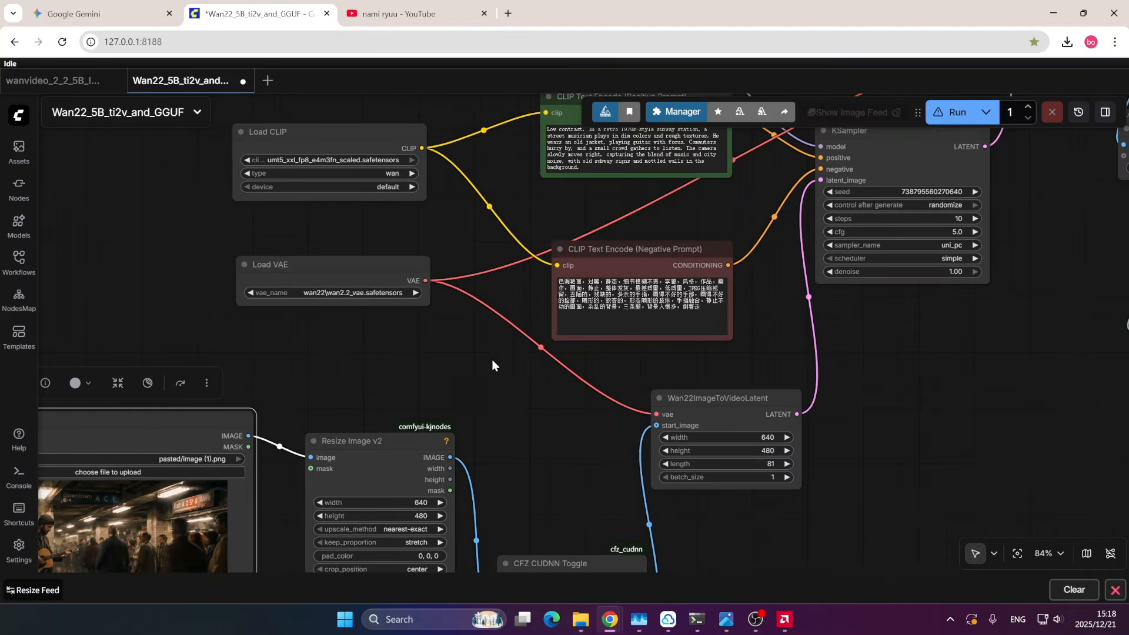
drag(493, 366, 475, 452)
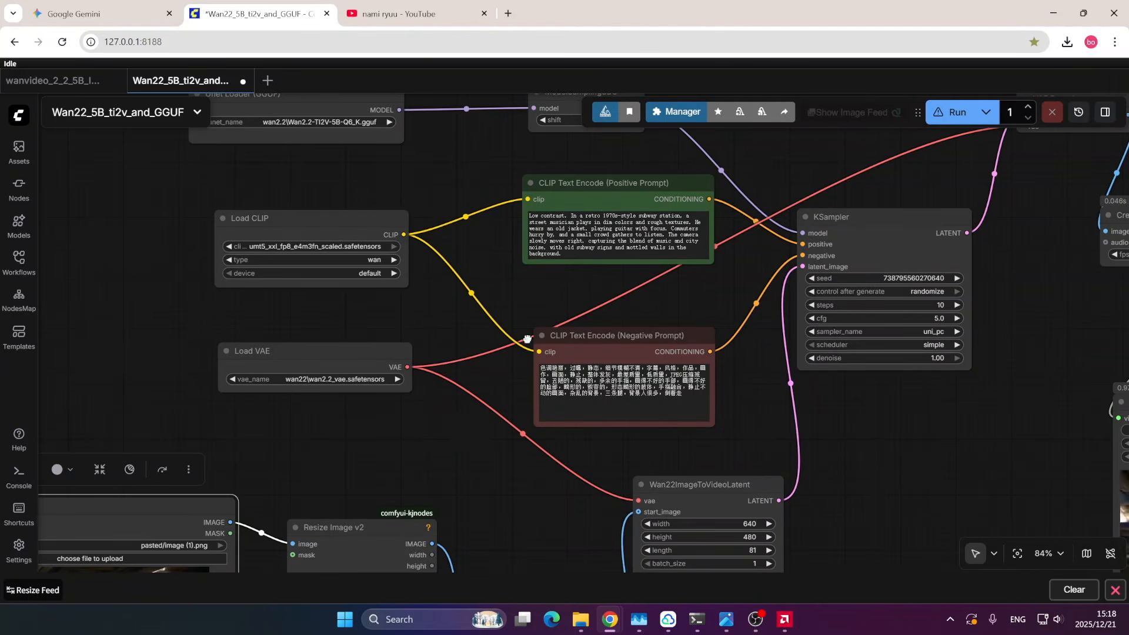
drag(527, 339, 639, 215)
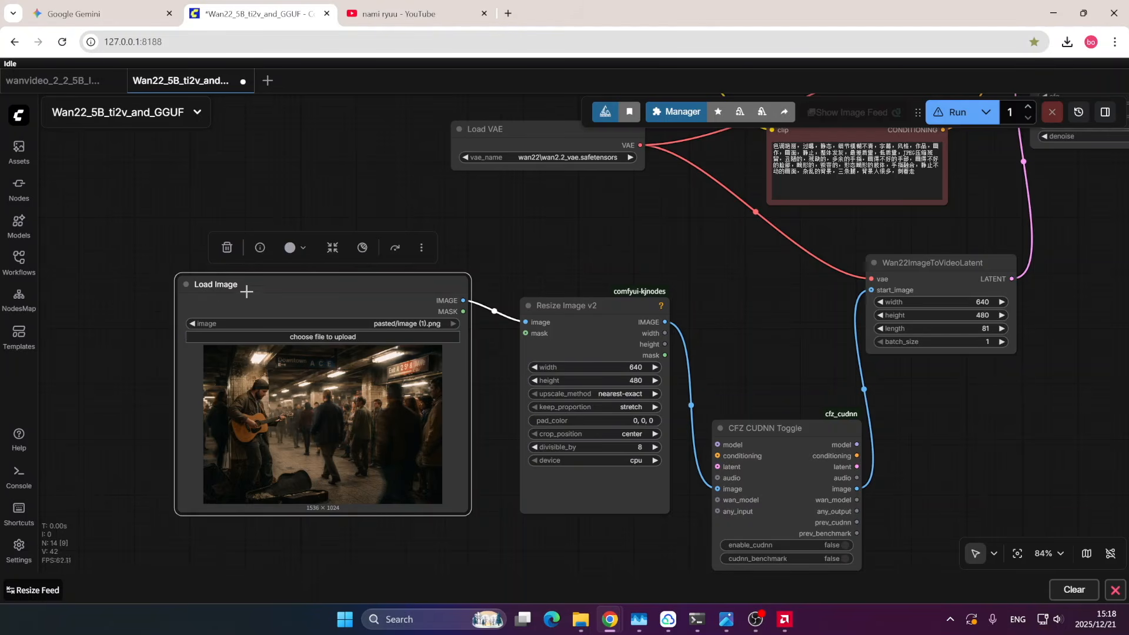
Step: View the Load Image node's file upload dialog and close it without choosing a file
drag(157, 312, 117, 259)
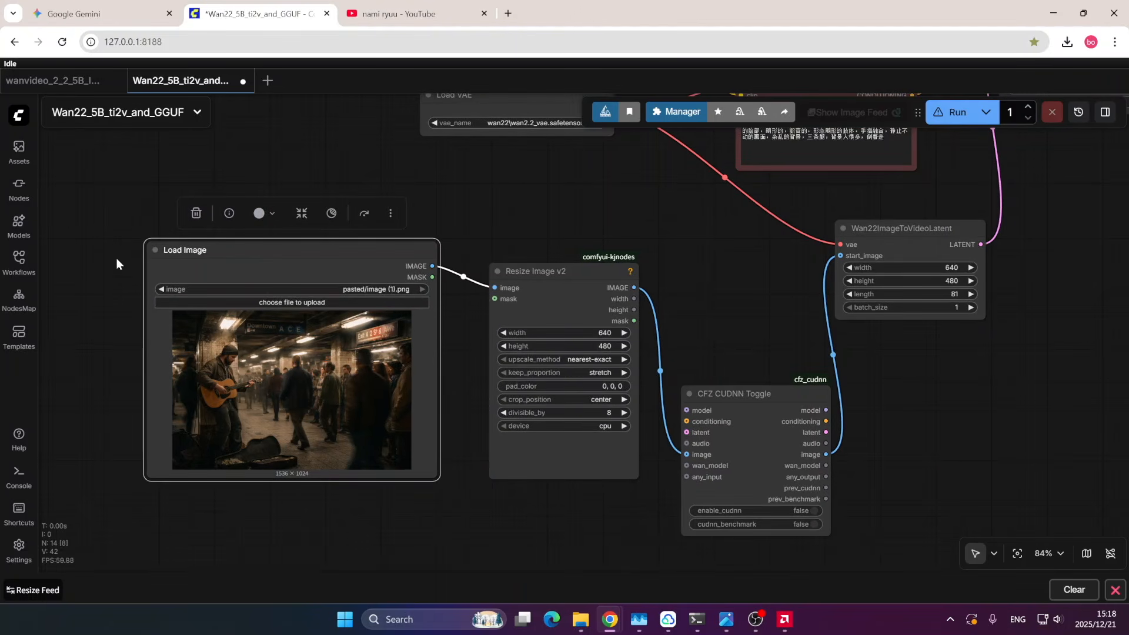
click(302, 302)
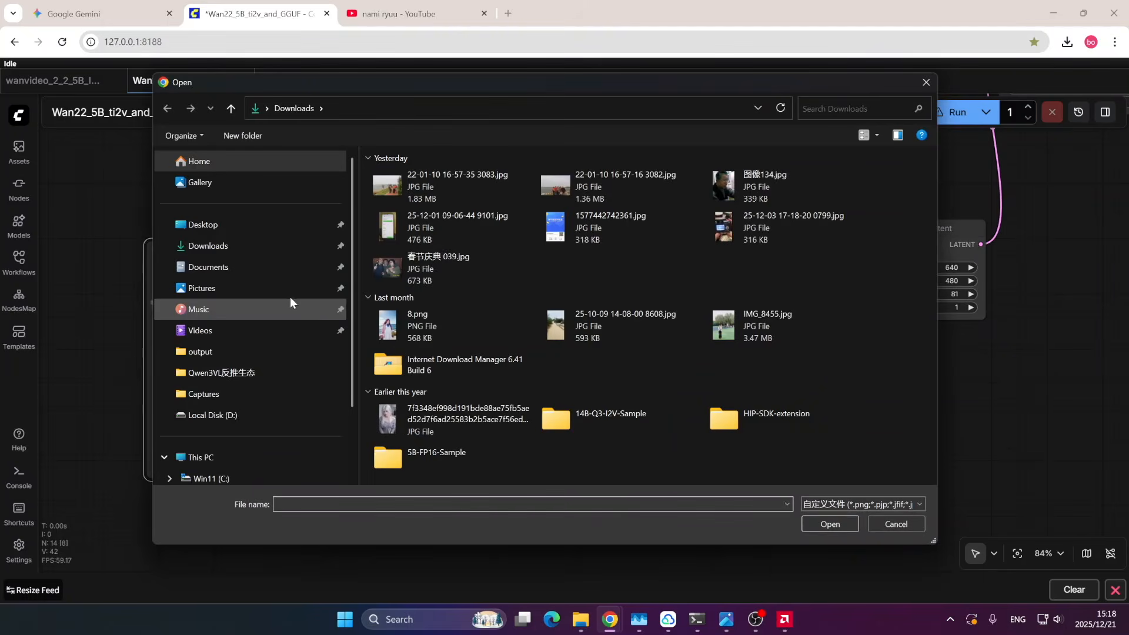
click(905, 527)
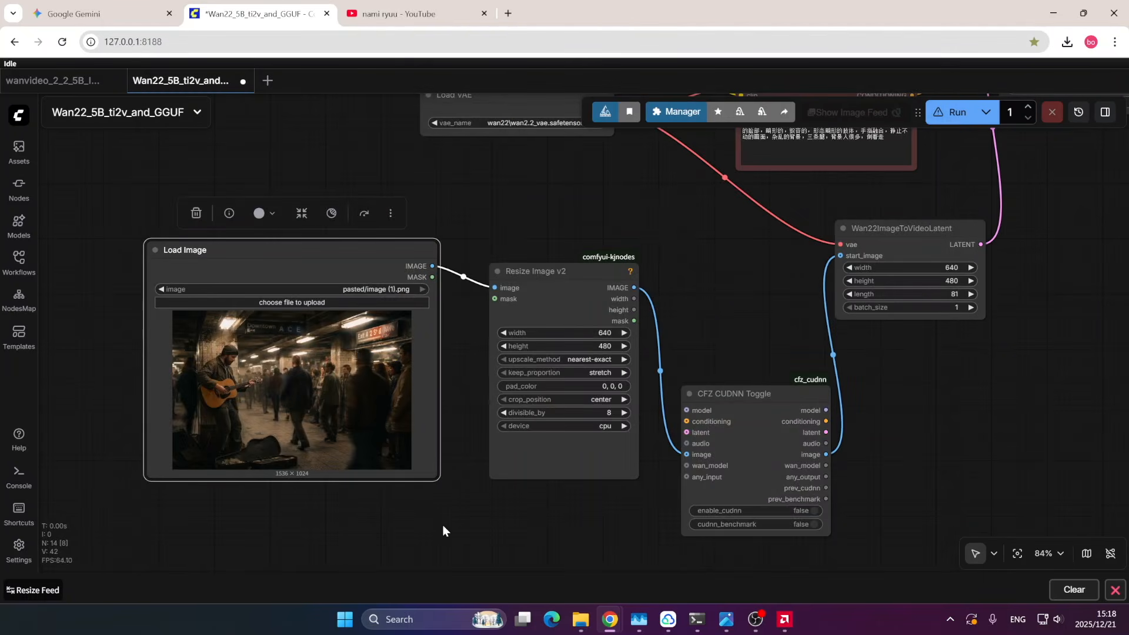
Step: Examine the Resize Image v2 node's size, proportion and device settings and its image link to the CFZ CUDNN Toggle node
drag(443, 525, 362, 505)
mouse_move(648, 263)
mouse_down()
mouse_move(598, 273)
mouse_move(668, 273)
mouse_up()
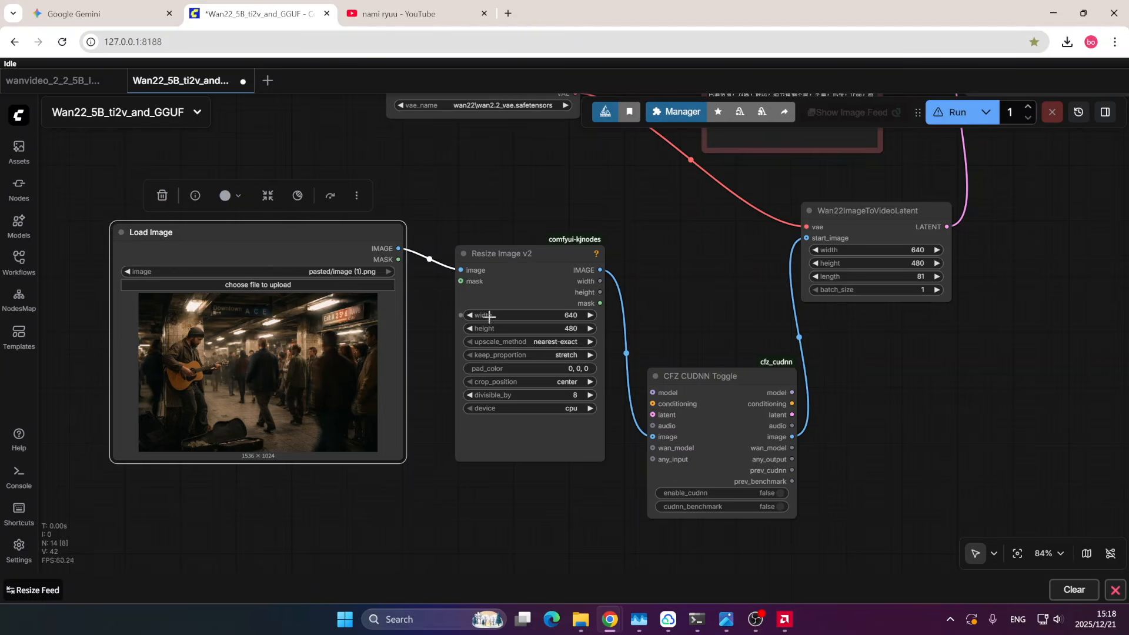
mouse_move(647, 272)
mouse_down()
mouse_move(635, 247)
mouse_move(635, 267)
mouse_up()
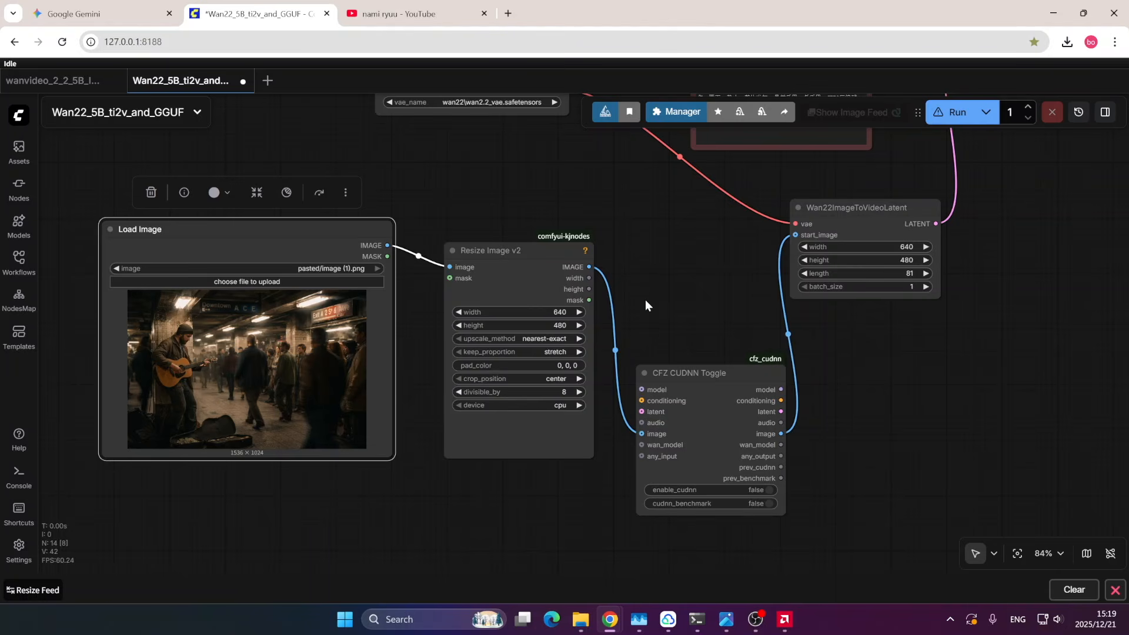
drag(646, 304, 600, 266)
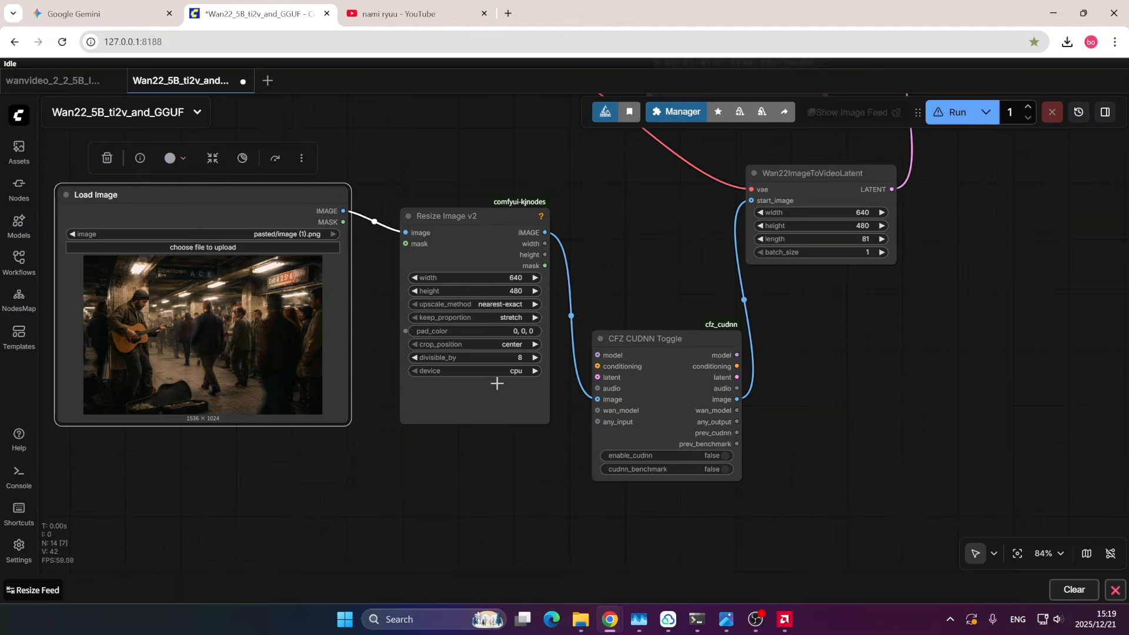
drag(473, 438, 369, 410)
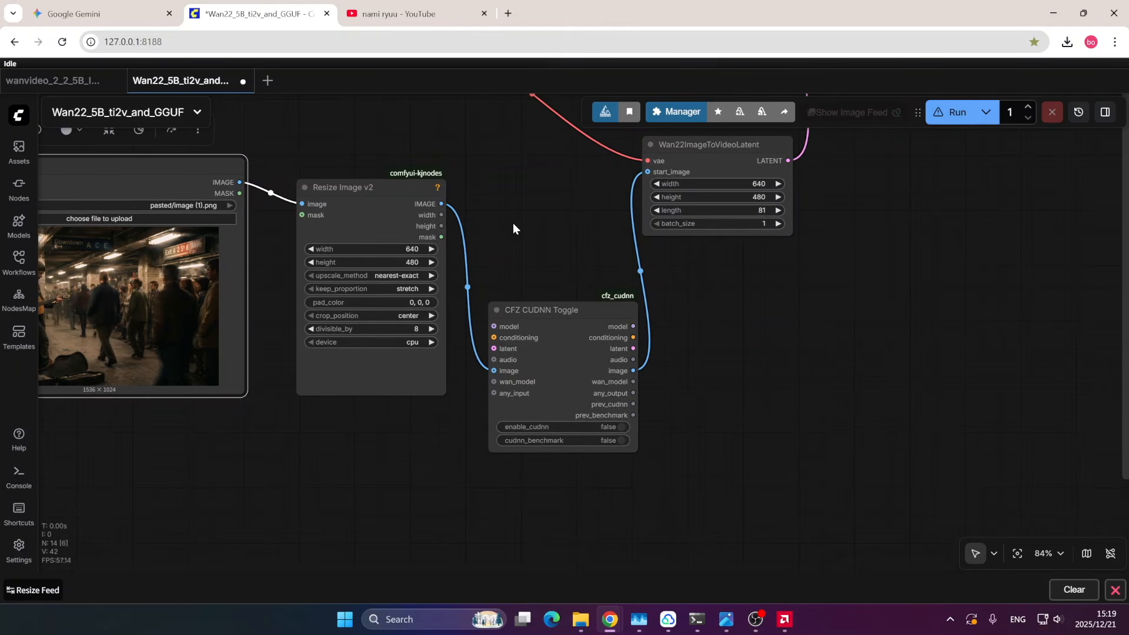
drag(513, 228, 496, 248)
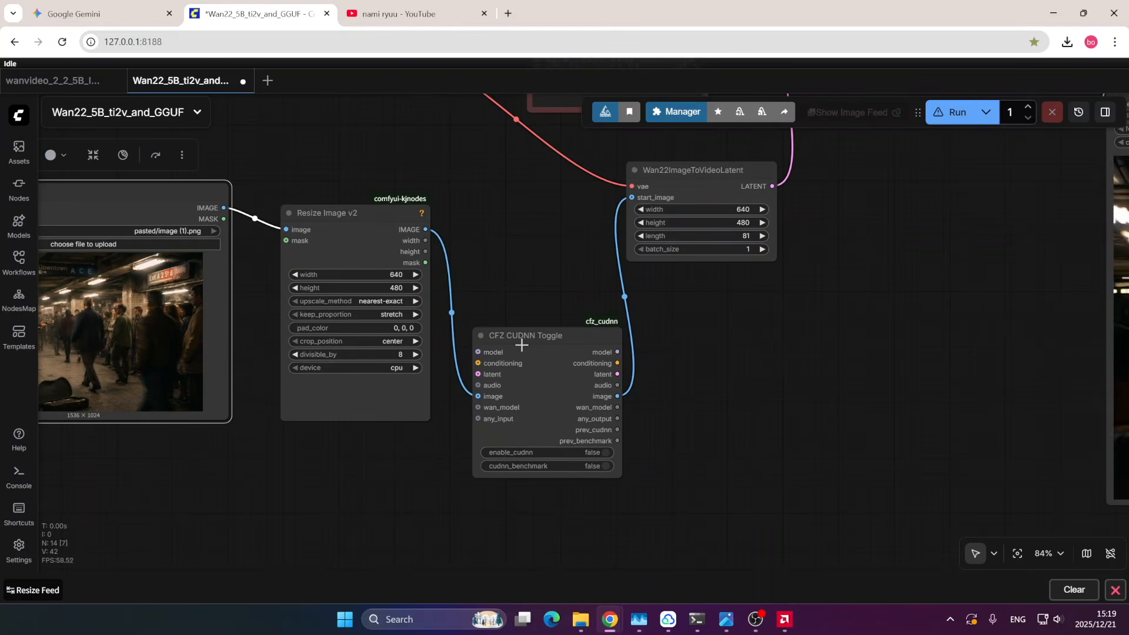
Step: Select the CFZ CUDNN Toggle node and examine its switches and its image links to Resize Image v2 and Wan22ImageToVideoLatent
mouse_move(691, 362)
mouse_down()
mouse_move(678, 328)
mouse_move(673, 353)
mouse_up()
click(515, 317)
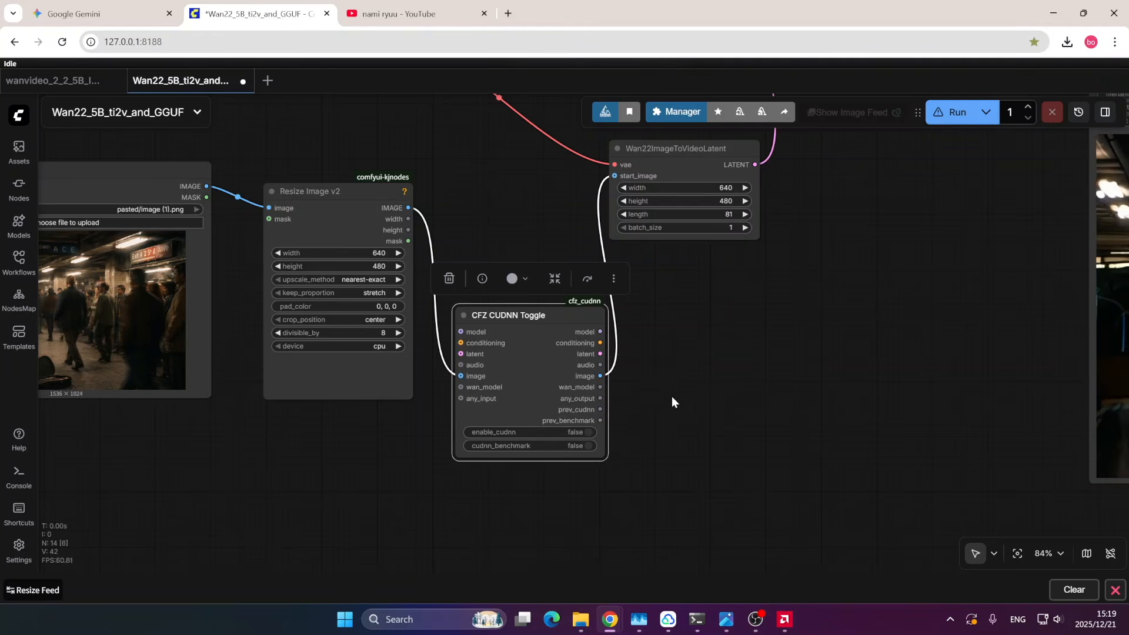
drag(431, 434, 398, 385)
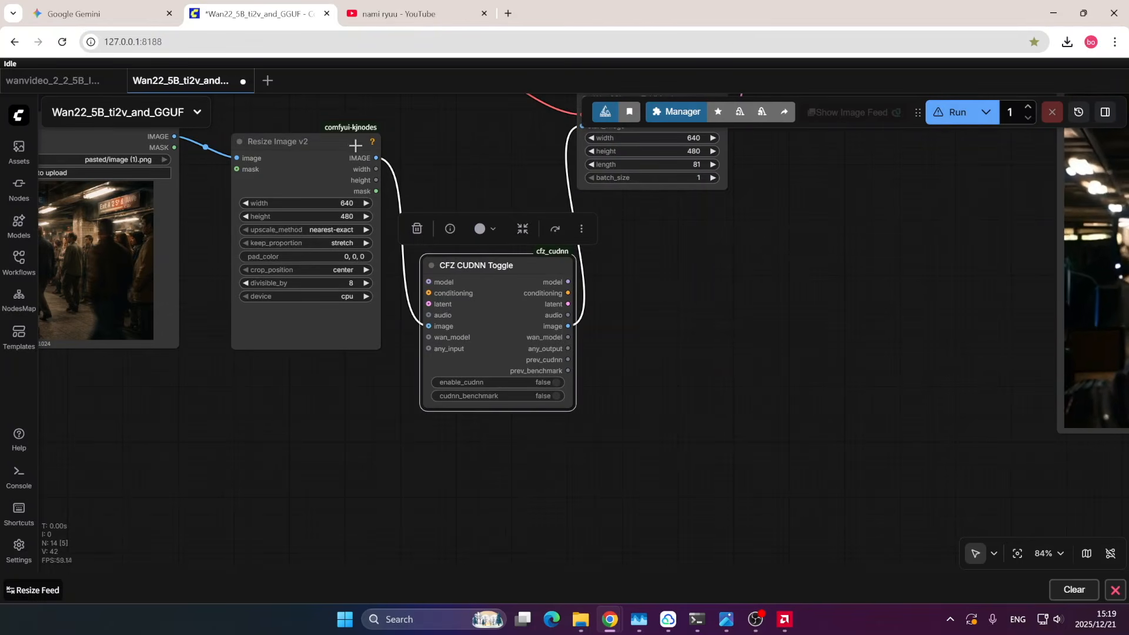
drag(660, 349, 597, 383)
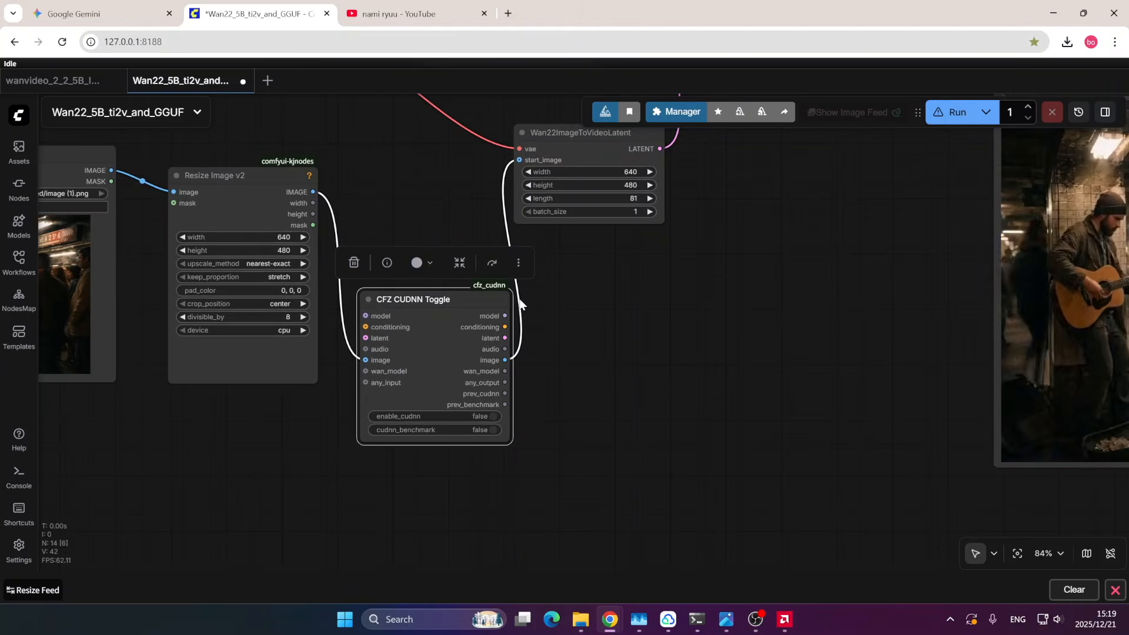
Step: Compare the width and height settings of Wan22ImageToVideoLatent with those of Resize Image v2 and check the Load Image source
scroll(662, 253, up, 4)
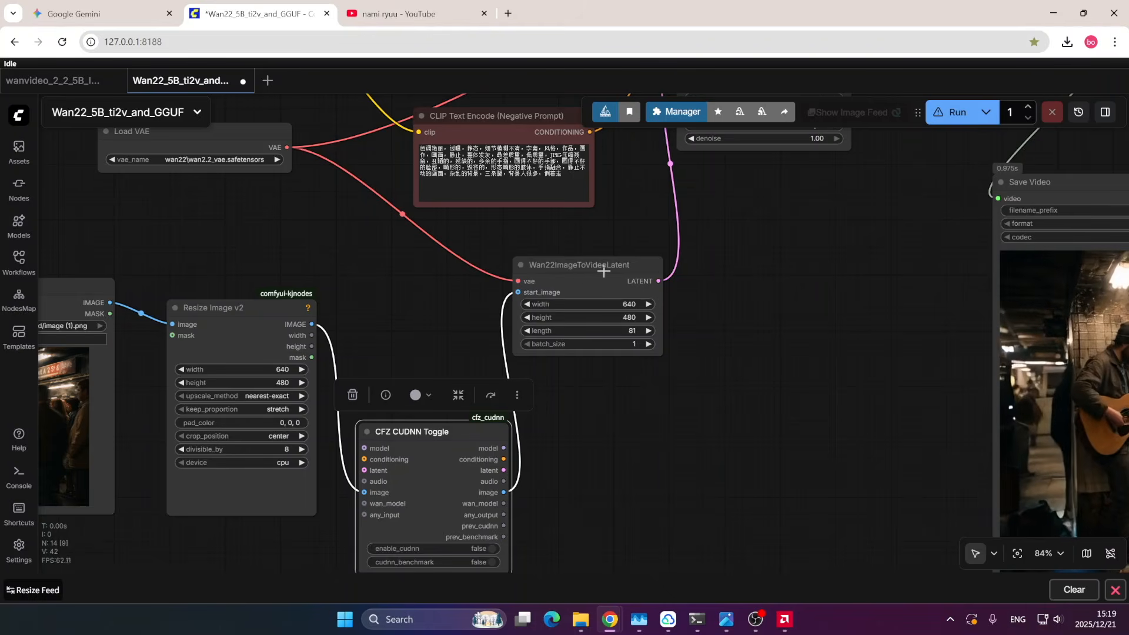
scroll(647, 353, down, 1)
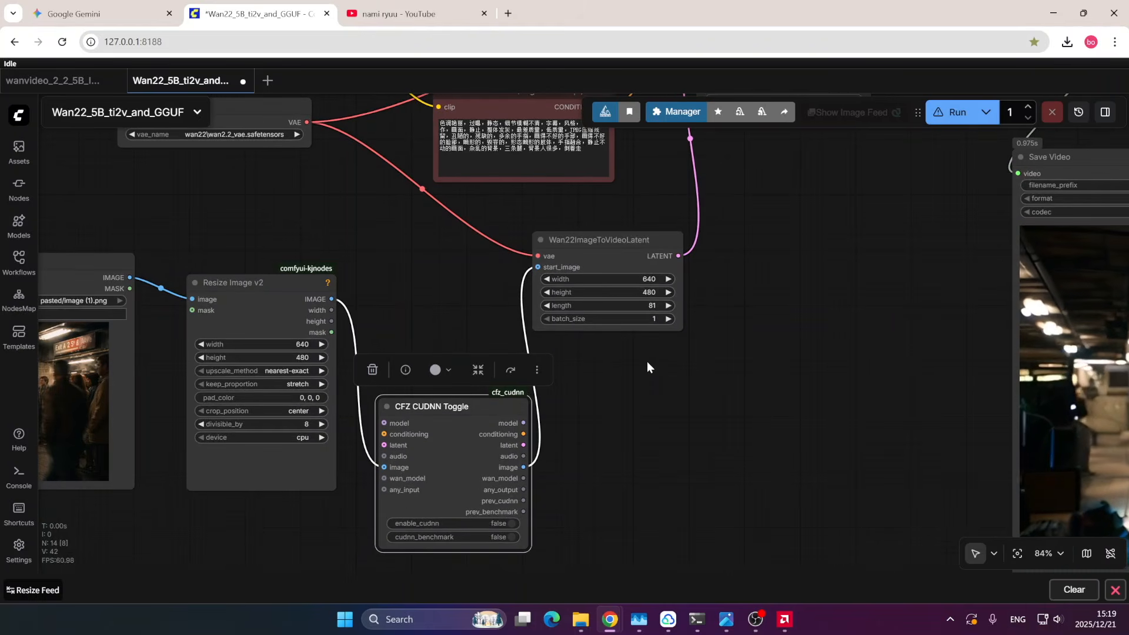
drag(624, 371, 719, 374)
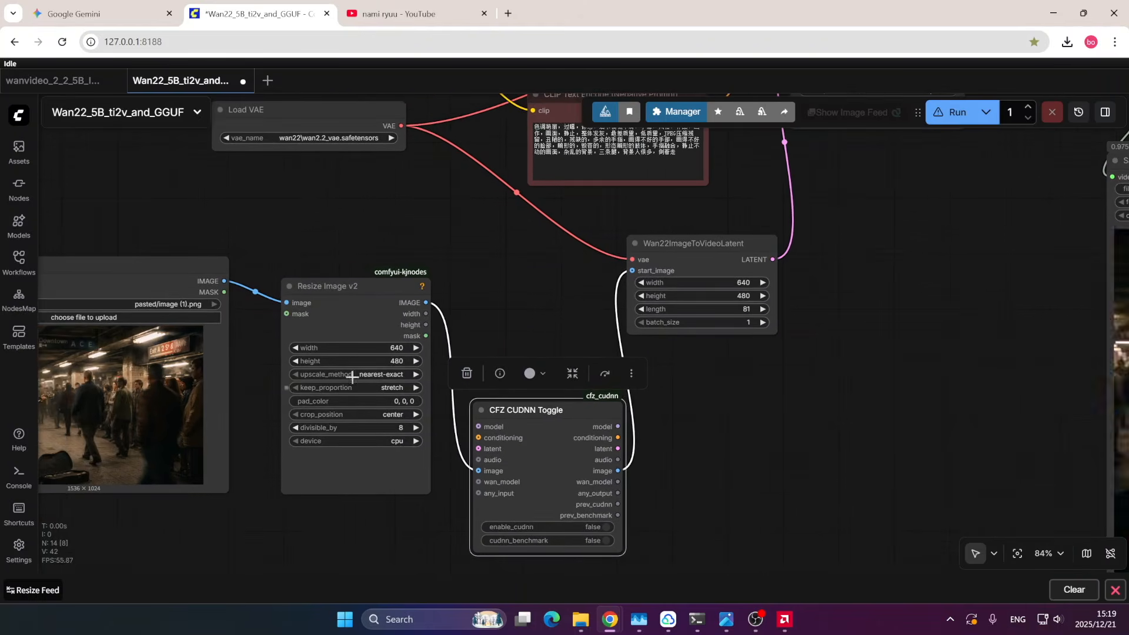
drag(333, 520, 448, 519)
drag(821, 407, 687, 429)
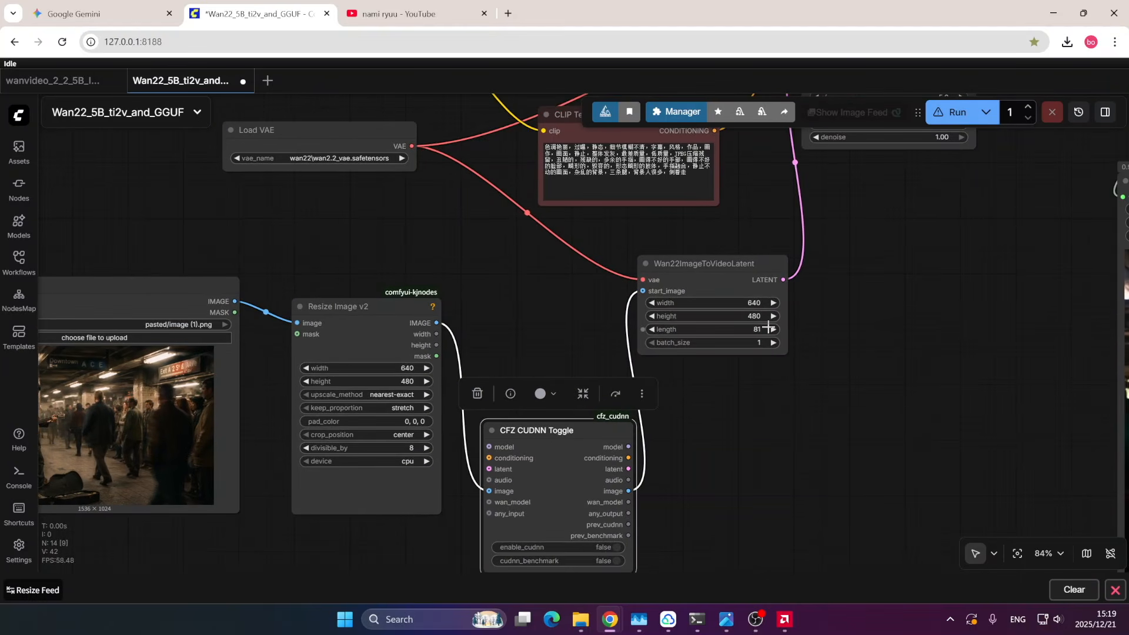
drag(747, 414, 826, 385)
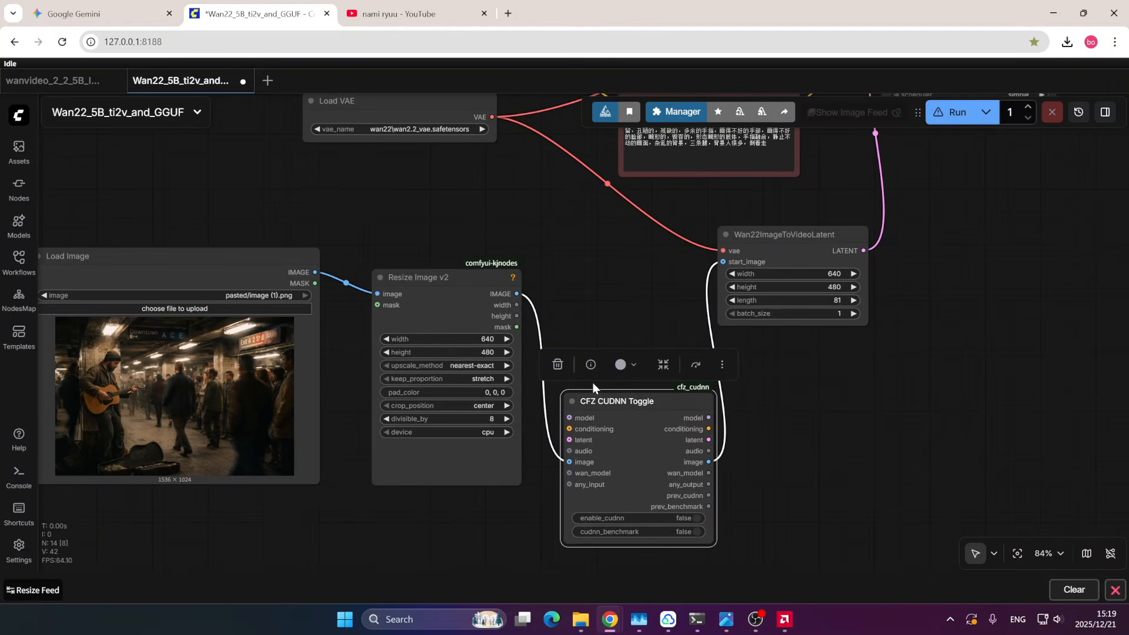
drag(360, 377, 401, 396)
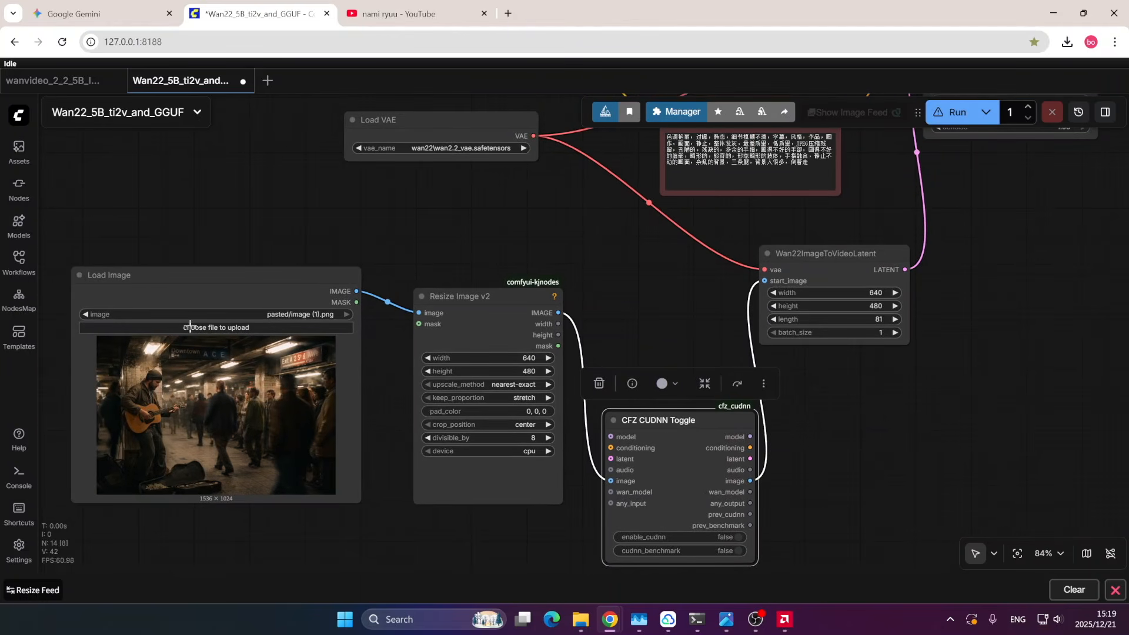
drag(823, 302, 672, 301)
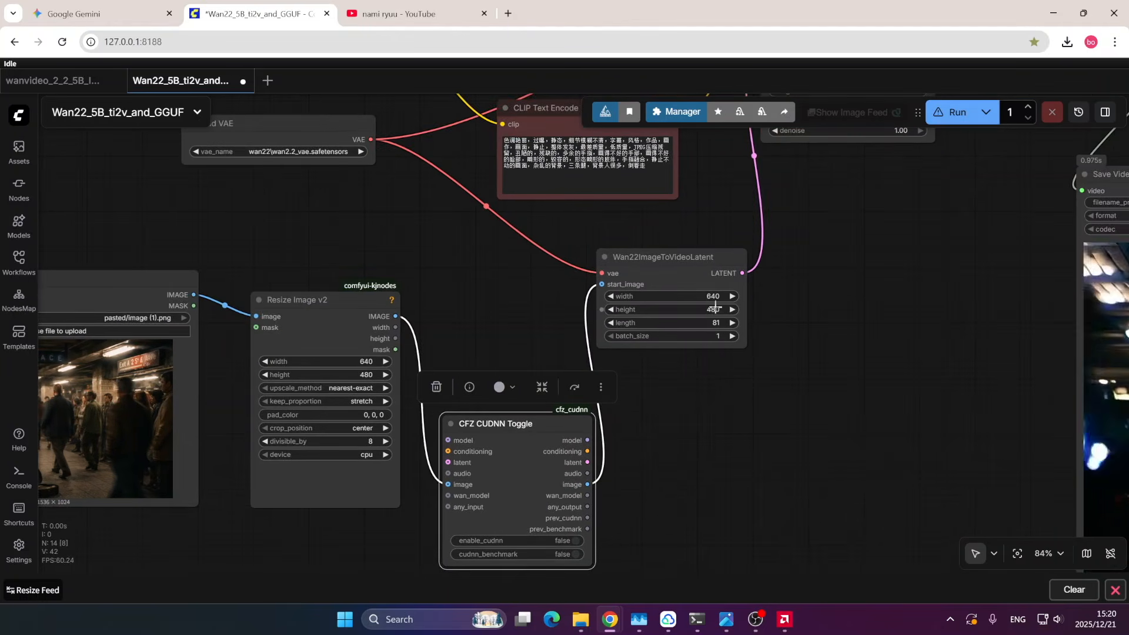
Step: Examine the Wan22ImageToVideoLatent length setting and its latent link to KSampler, and compare the length with the Create Video fps
drag(731, 386, 657, 408)
drag(677, 317, 651, 390)
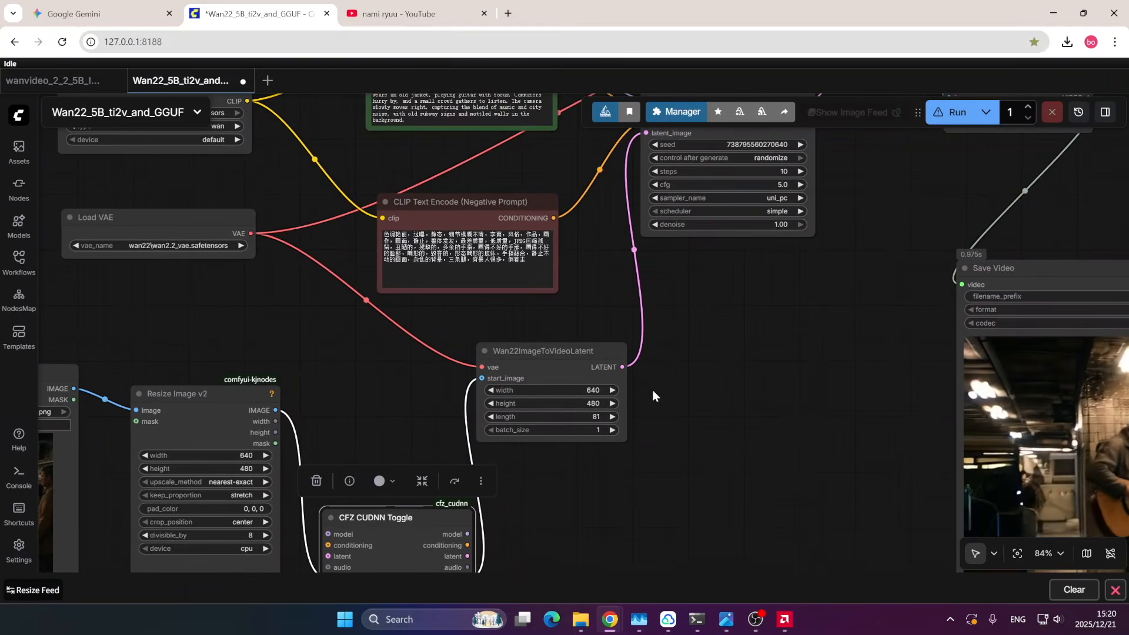
drag(791, 310, 616, 391)
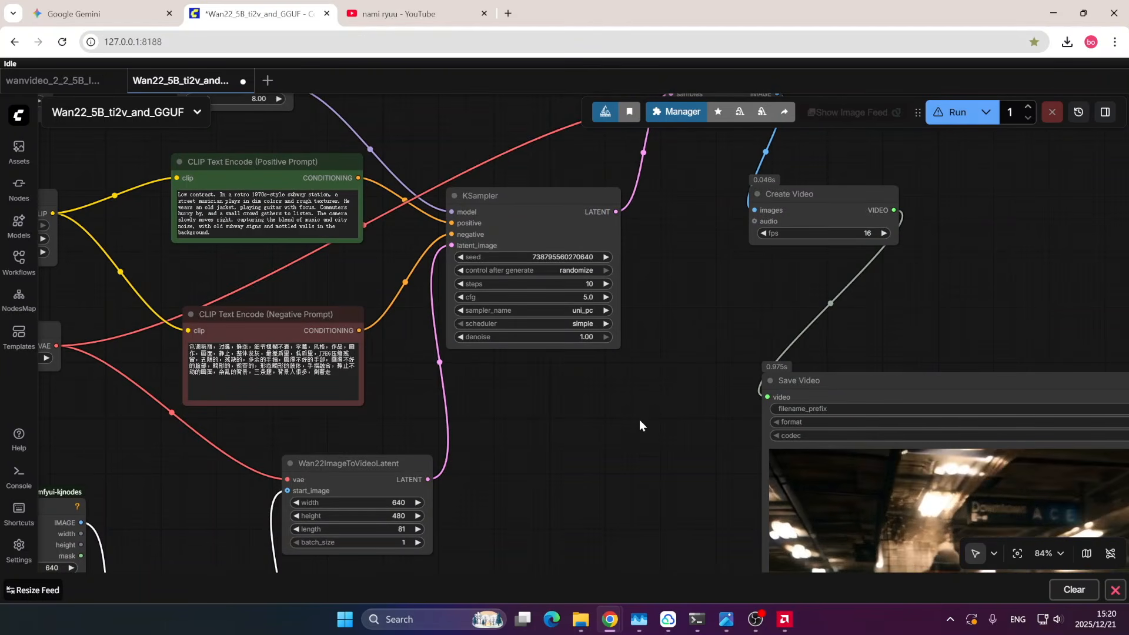
drag(640, 419, 735, 280)
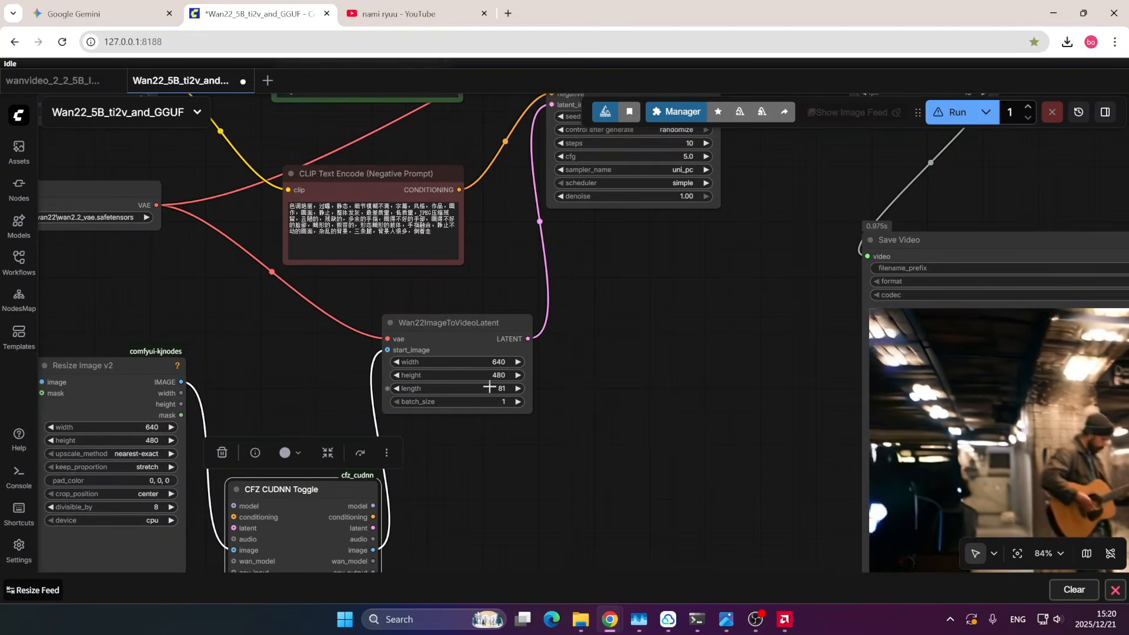
drag(508, 400, 577, 375)
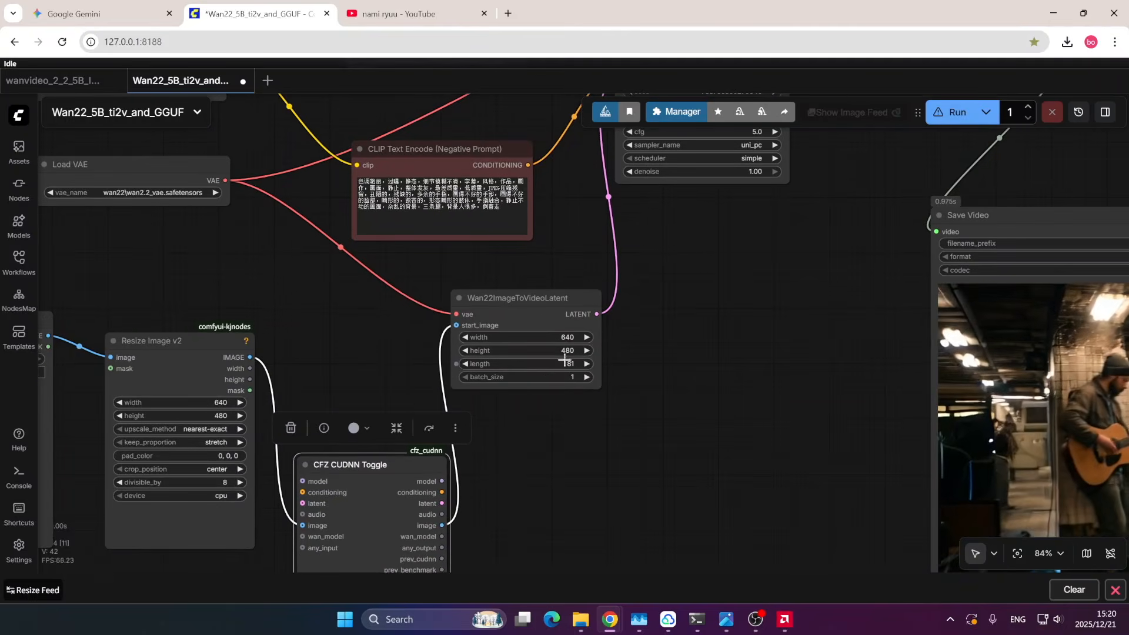
drag(571, 433, 596, 409)
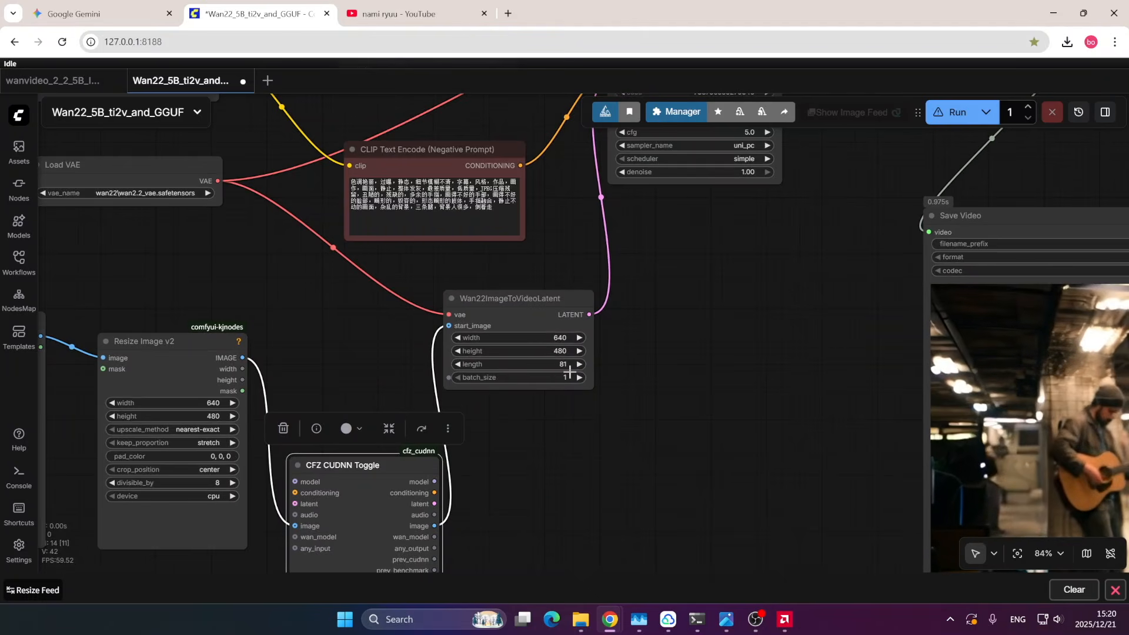
drag(719, 291, 697, 343)
drag(633, 401, 468, 526)
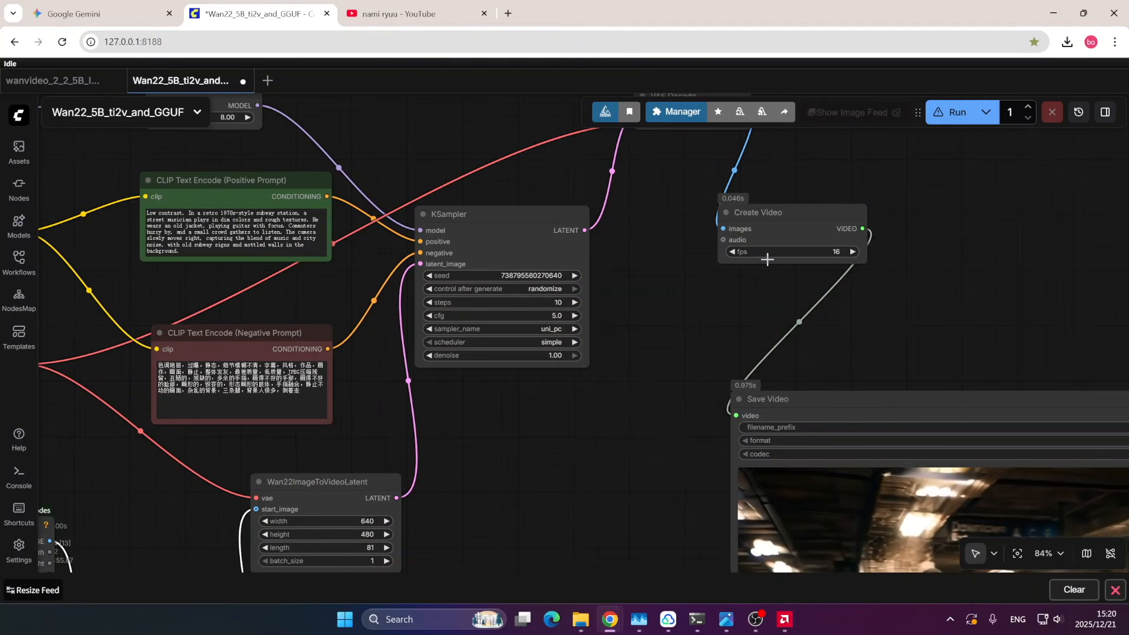
Step: Trace the latent link from Wan22ImageToVideoLatent to the KSampler's latent_image input
drag(631, 338, 728, 263)
drag(565, 434, 645, 340)
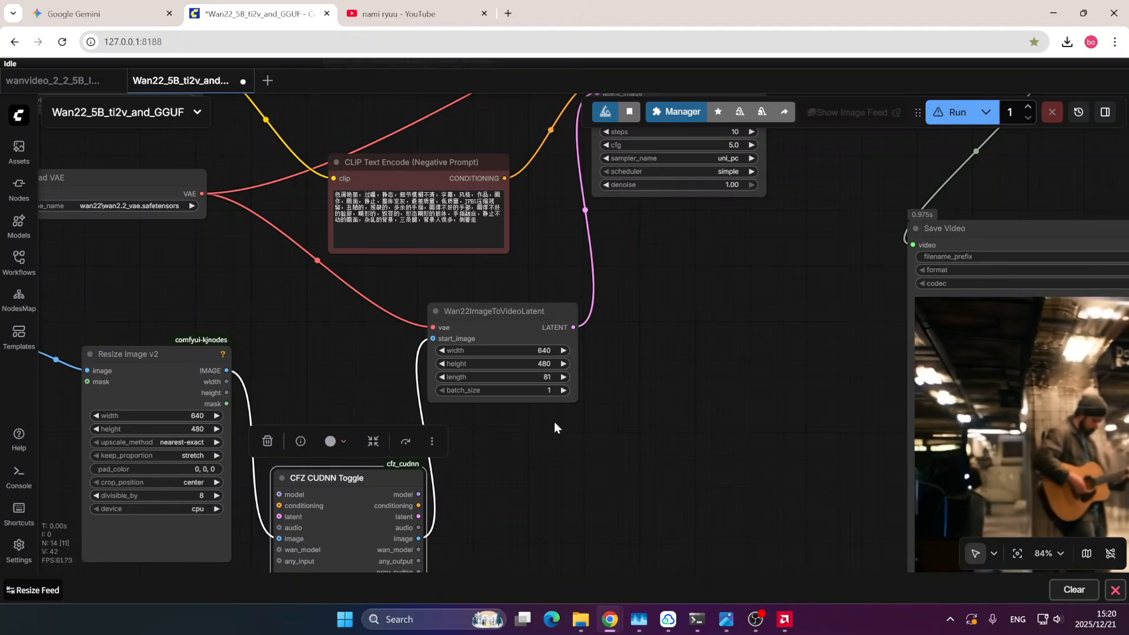
scroll(529, 412, down, 2)
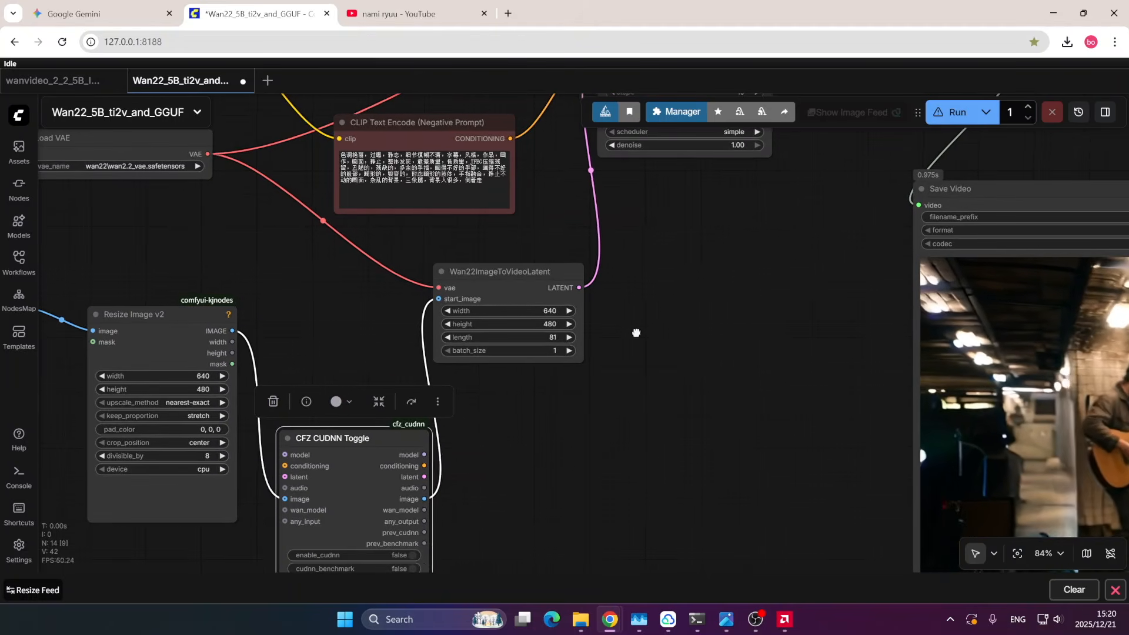
scroll(639, 329, up, 5)
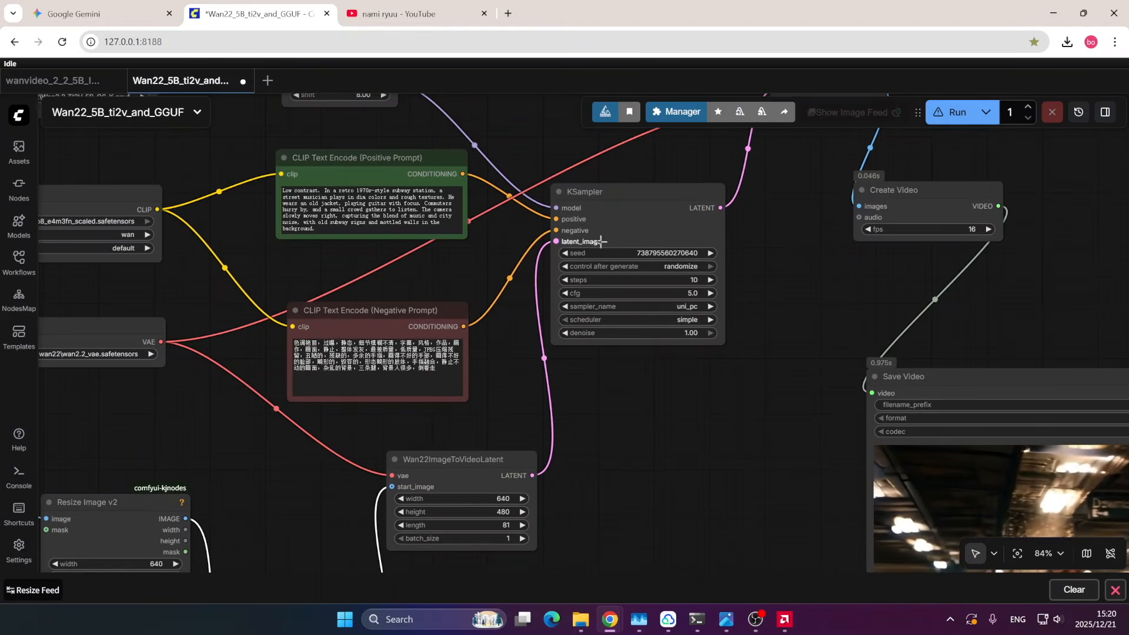
scroll(588, 242, up, 2)
drag(724, 314, 676, 287)
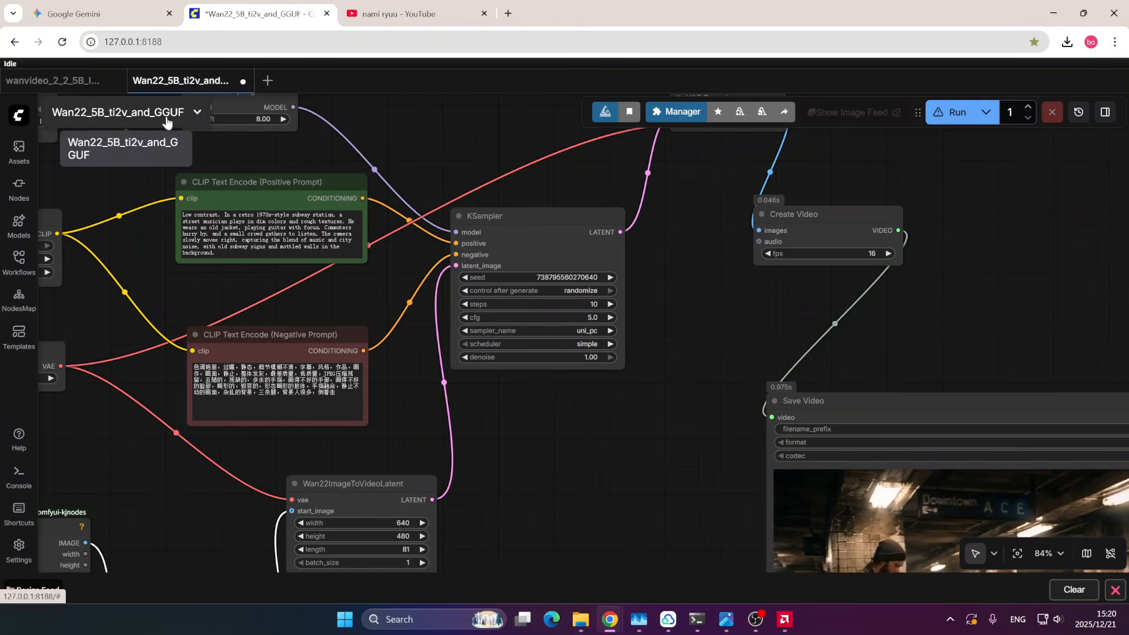
Step: Examine the KSampler seed and view its control after generate options without changing the selection
drag(682, 303, 664, 264)
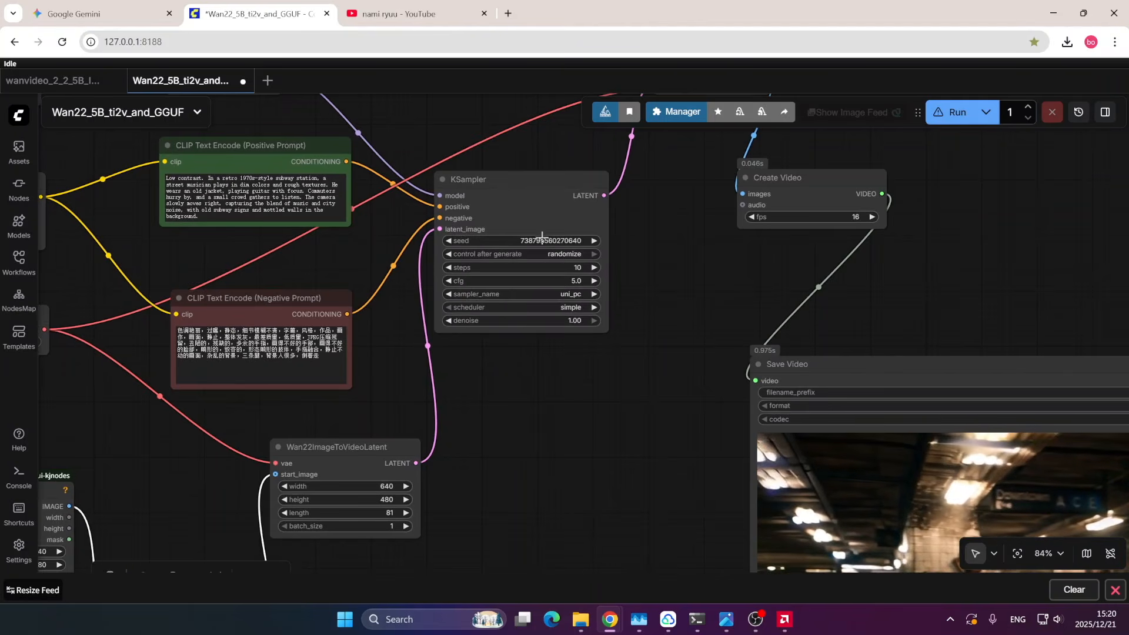
click(485, 255)
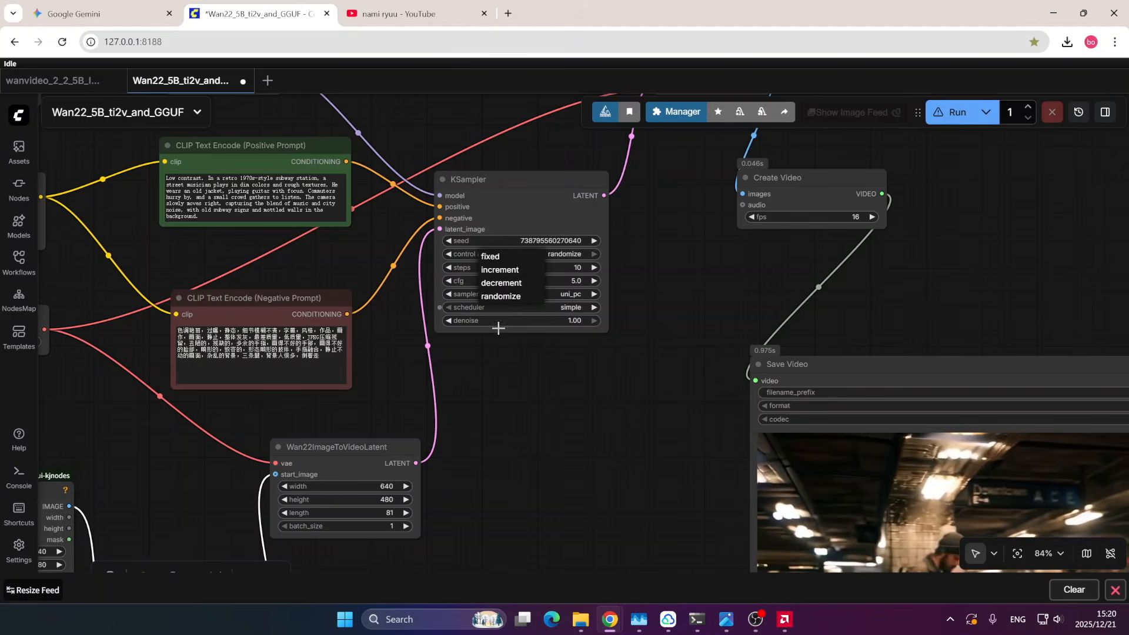
drag(498, 328, 502, 329)
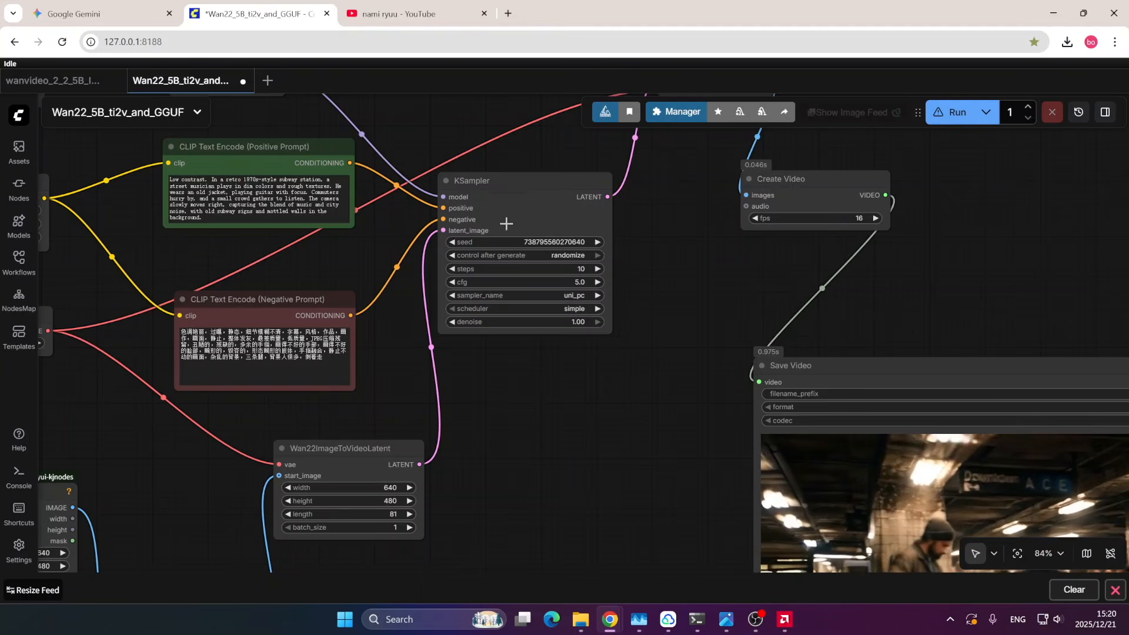
drag(648, 285, 640, 260)
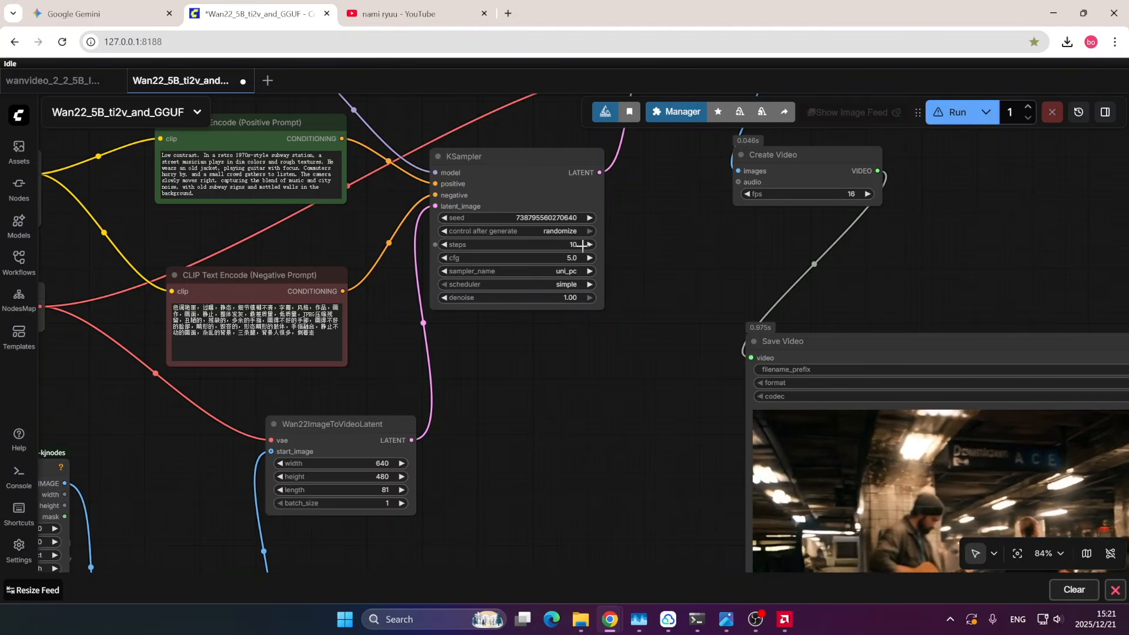
Step: Examine the KSampler's steps, cfg, sampler, scheduler and denoise settings and its links from the positive and negative prompt nodes
drag(531, 381, 647, 435)
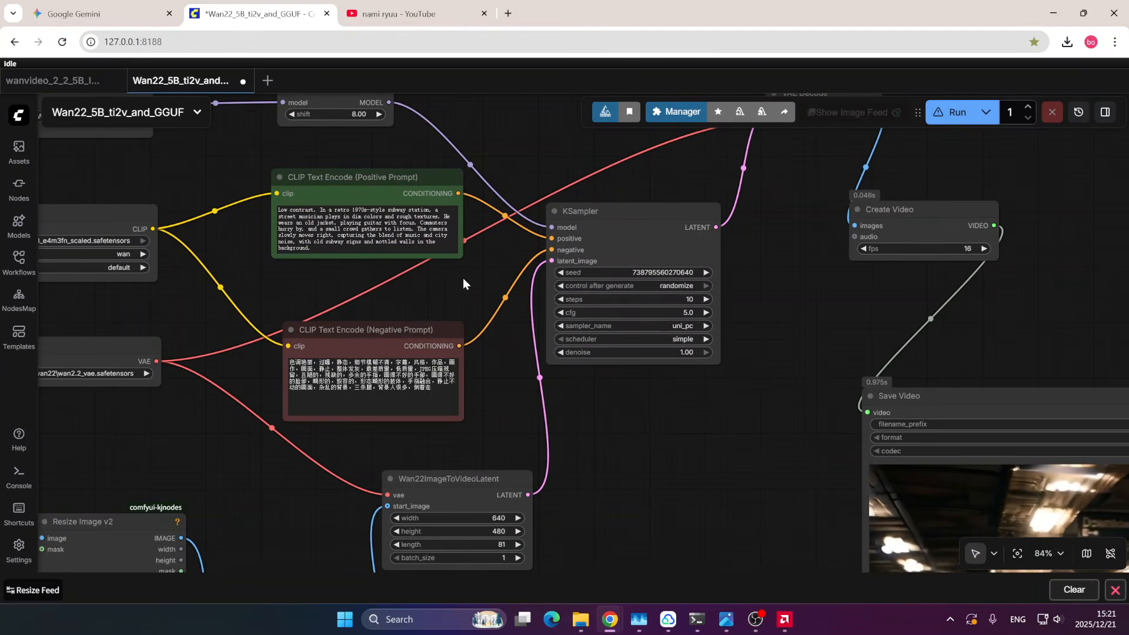
mouse_move(461, 279)
mouse_down()
mouse_move(480, 257)
mouse_move(528, 286)
mouse_up()
drag(369, 284, 413, 280)
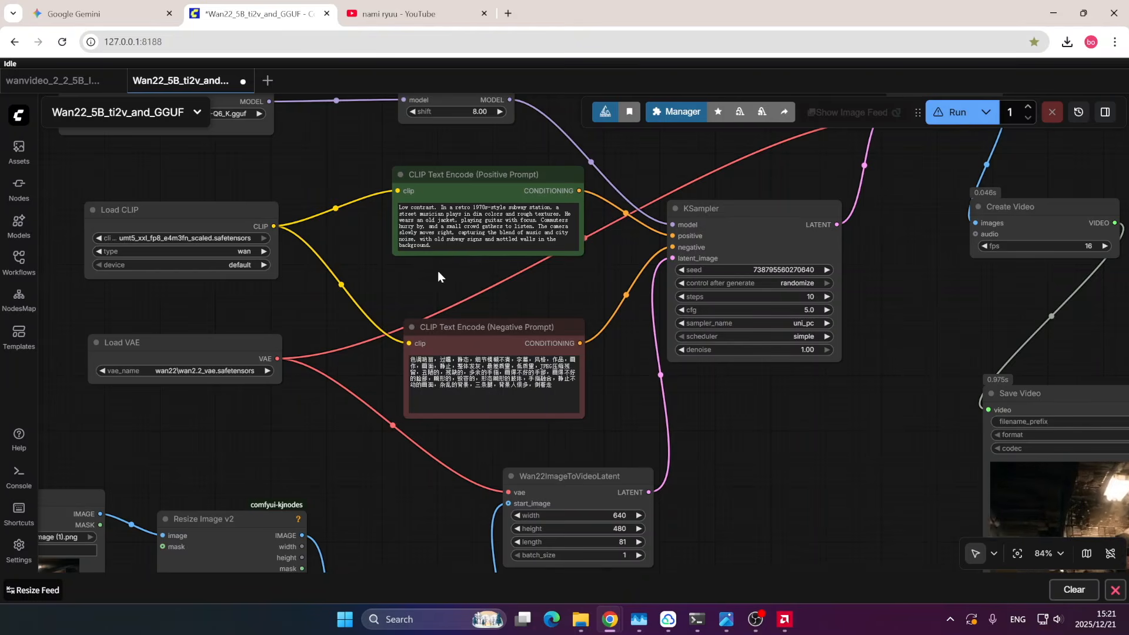
drag(494, 259, 429, 271)
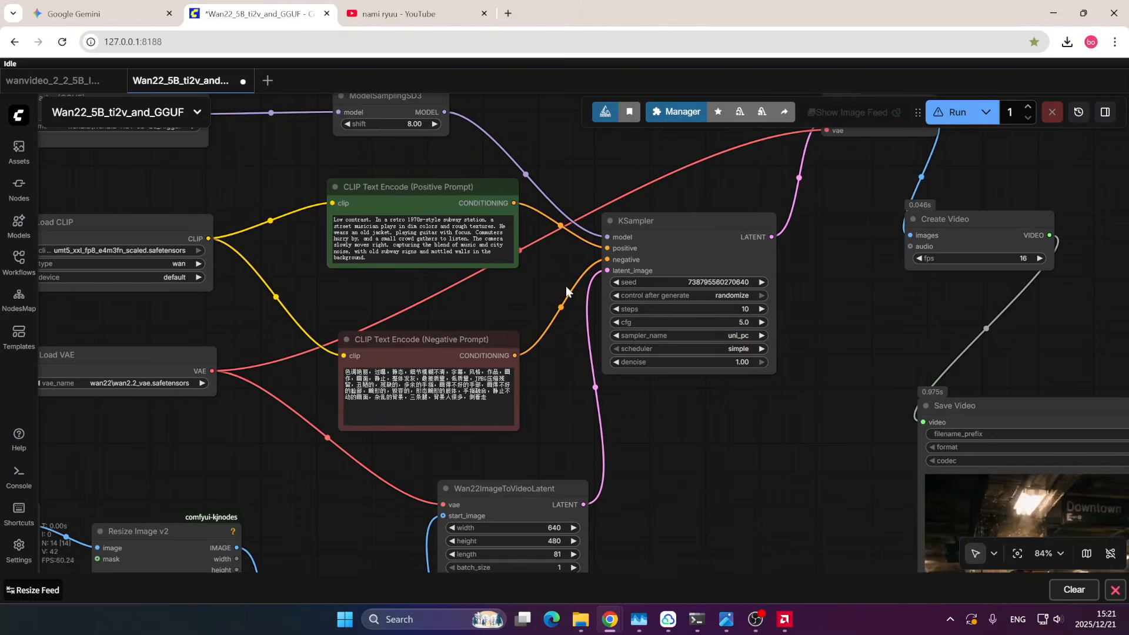
drag(707, 398, 574, 314)
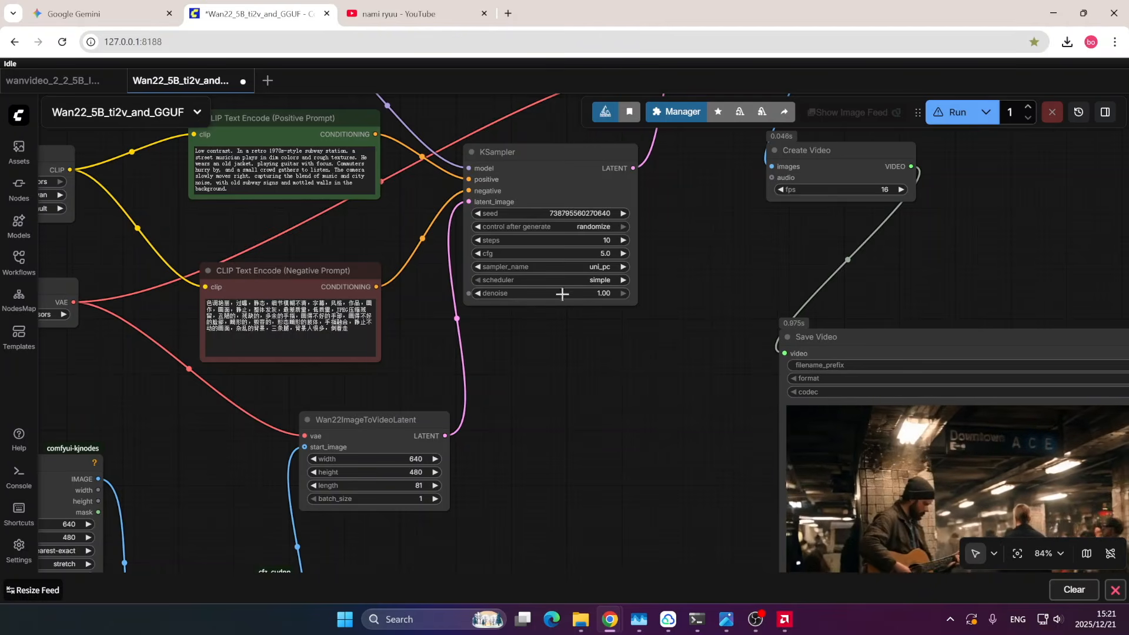
drag(608, 311, 635, 350)
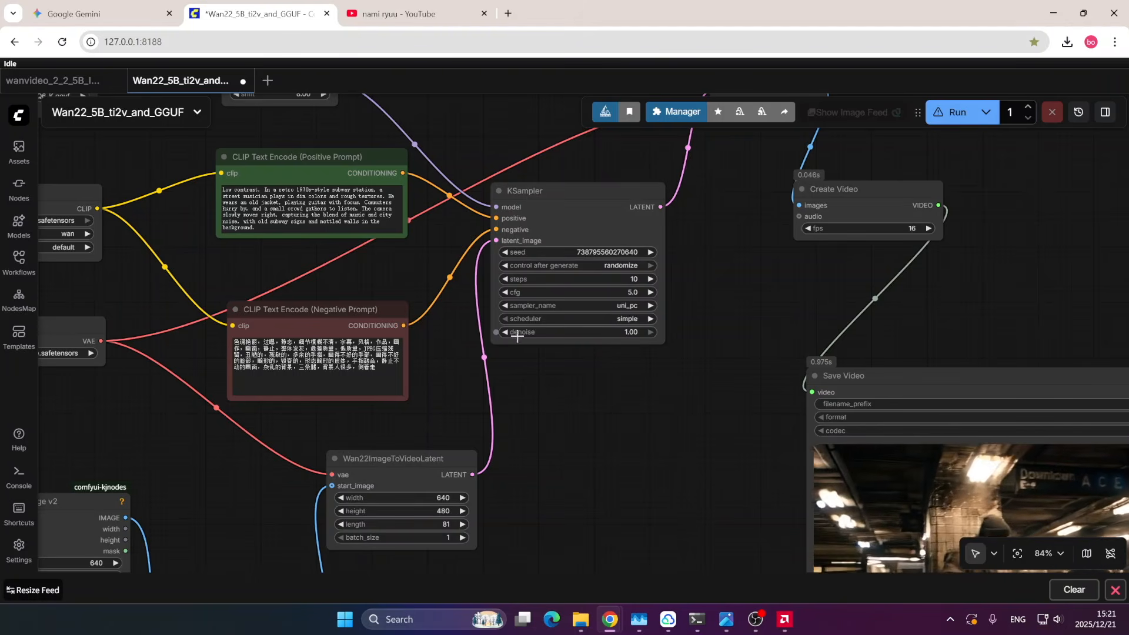
Step: Follow the KSampler's LATENT output to the samples input of the VAE Decode node
drag(657, 259, 605, 340)
drag(640, 277, 566, 252)
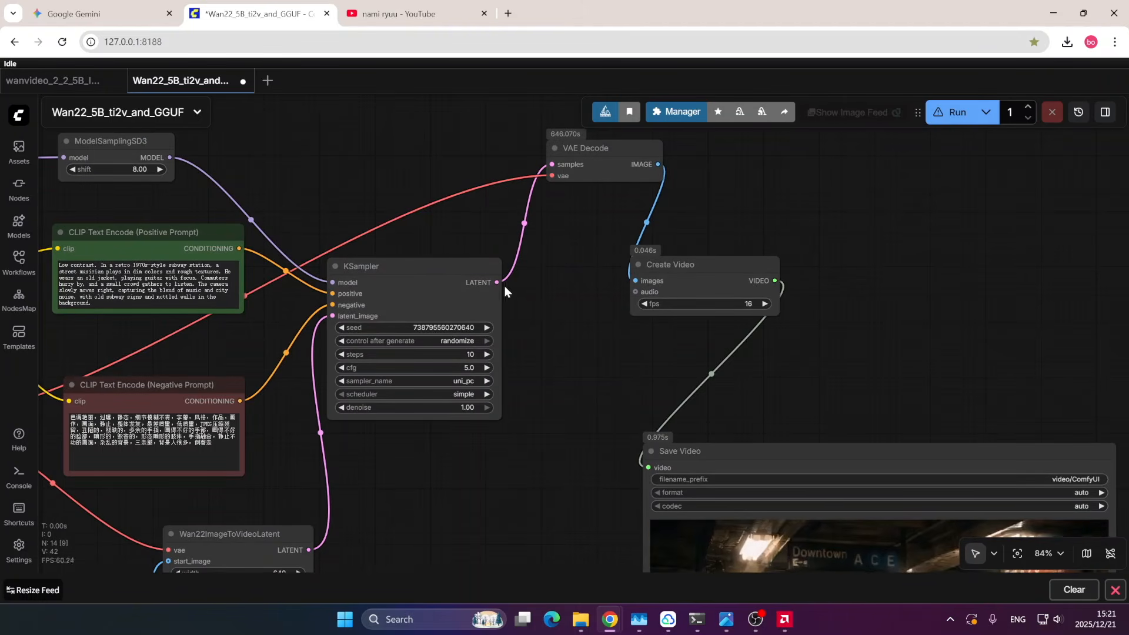
drag(560, 204, 572, 232)
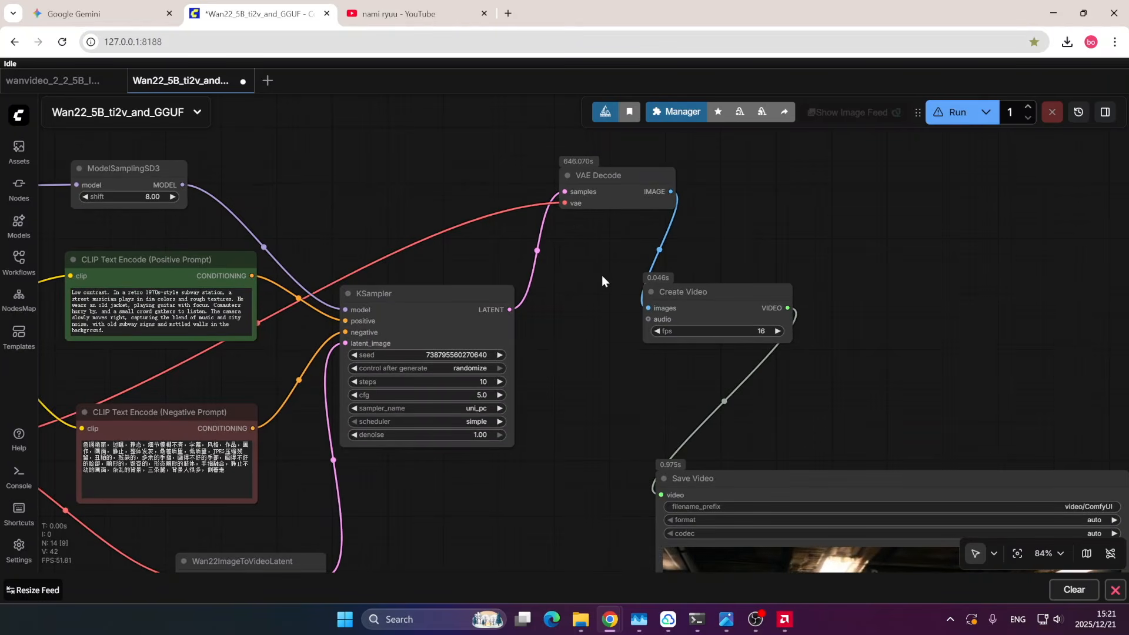
drag(602, 276, 682, 259)
Step: Trace VAE Decode's vae input back to the Load VAE node and examine its selected VAE file
scroll(723, 398, down, 2)
drag(722, 398, 957, 319)
drag(479, 410, 532, 390)
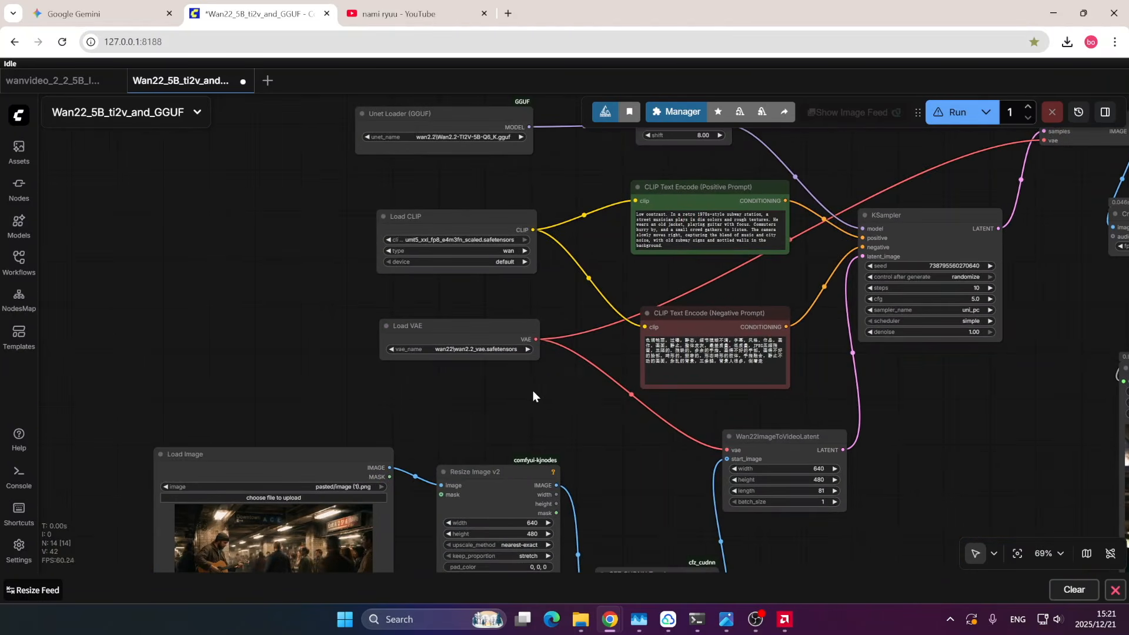
scroll(533, 391, up, 3)
drag(427, 268, 388, 270)
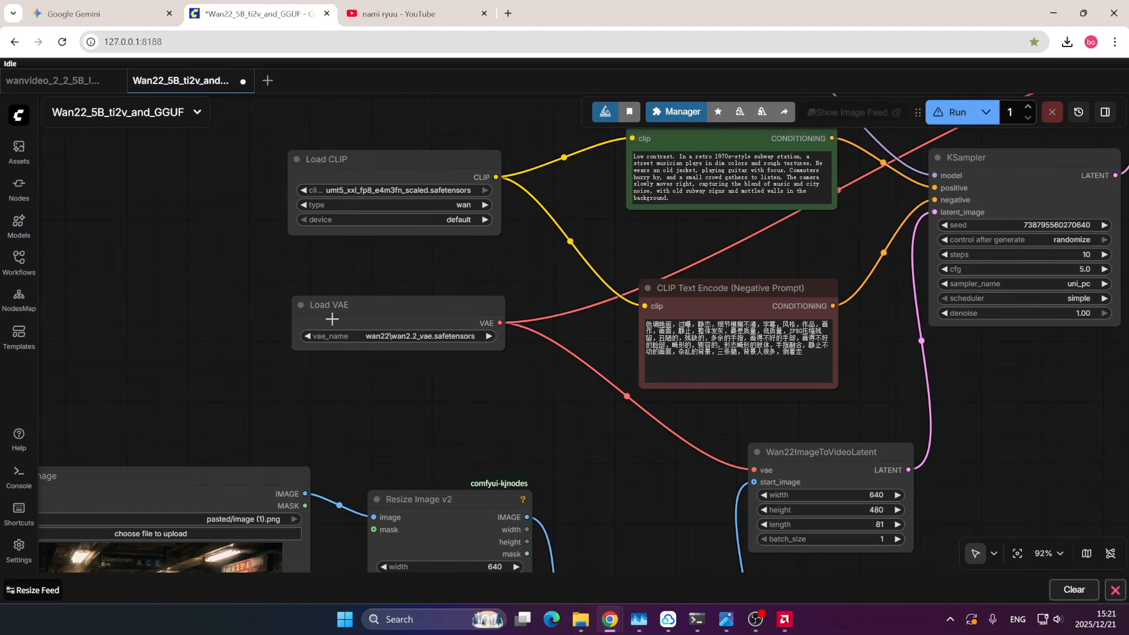
drag(191, 301, 134, 290)
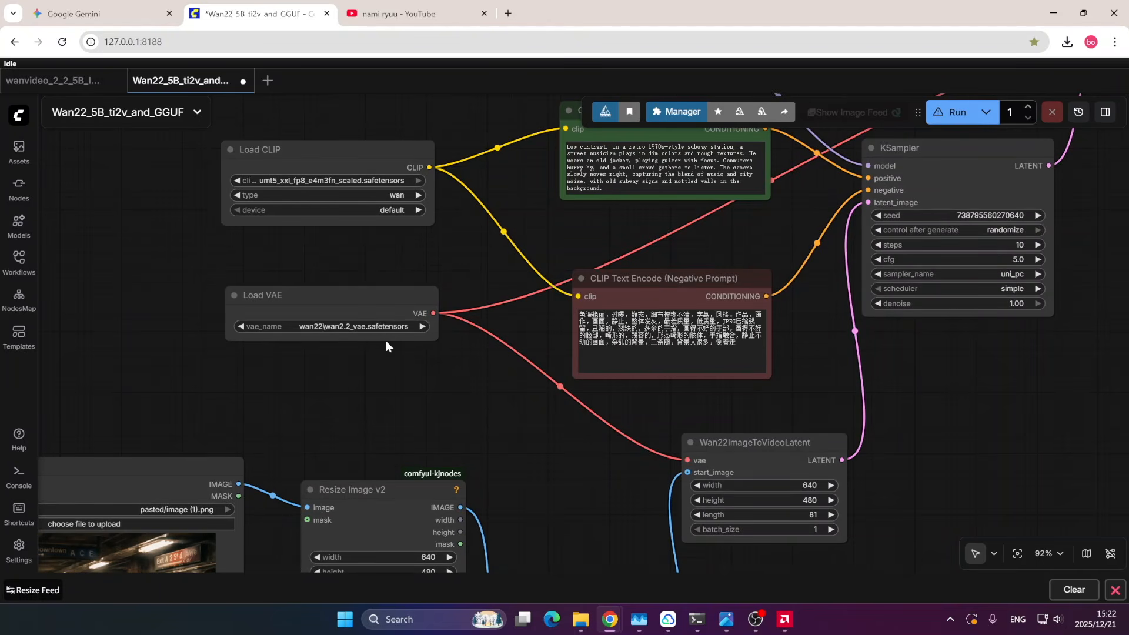
drag(427, 379, 288, 386)
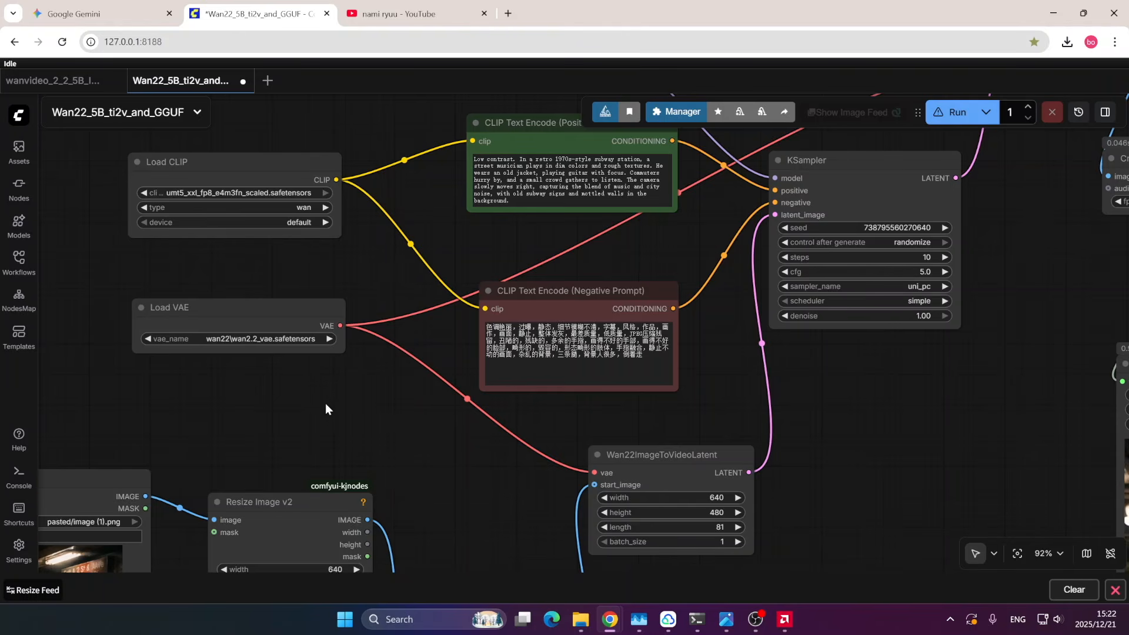
Step: Follow the Load VAE link to Wan22ImageToVideoLatent and check the start_image path from Resize Image v2 through CFZ CUDNN Toggle
drag(325, 403, 294, 335)
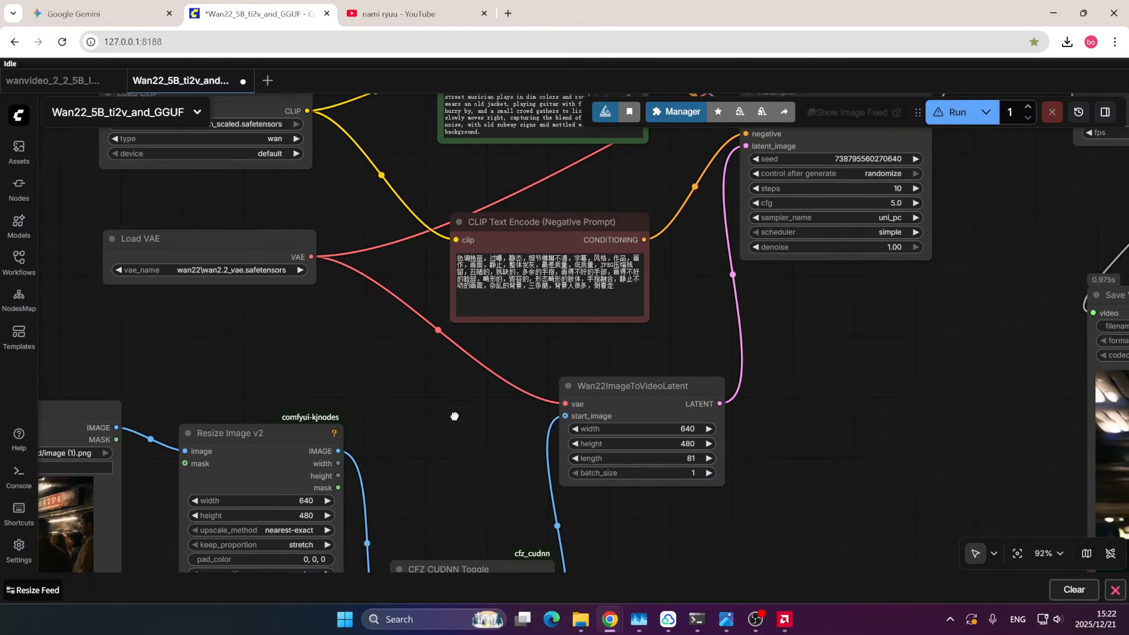
drag(454, 416, 624, 324)
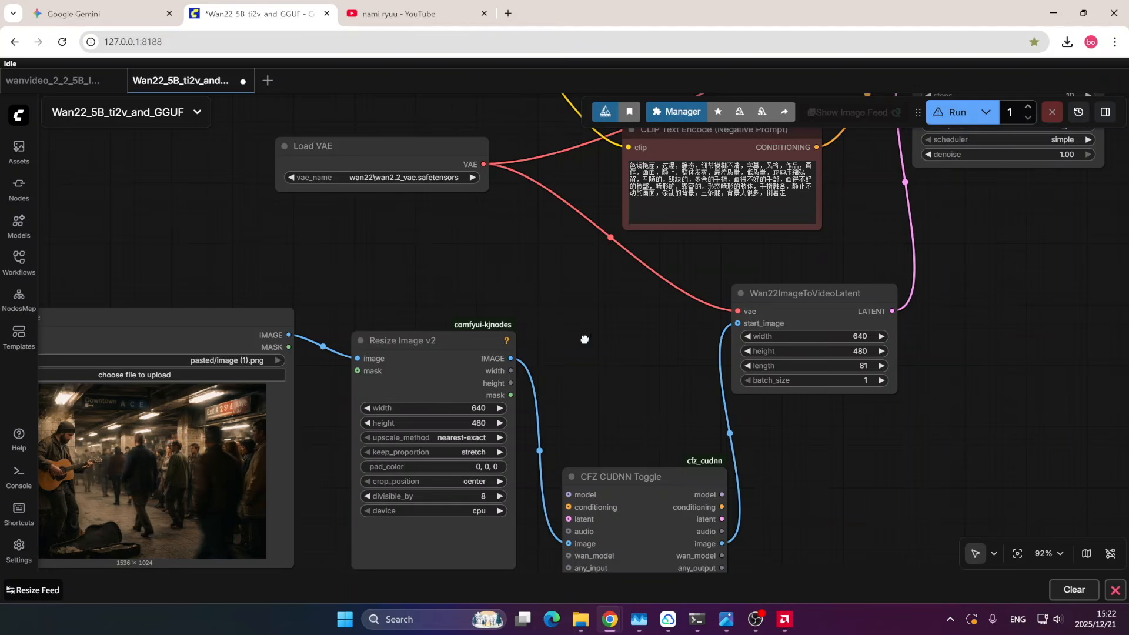
drag(584, 339, 441, 360)
drag(838, 329, 835, 344)
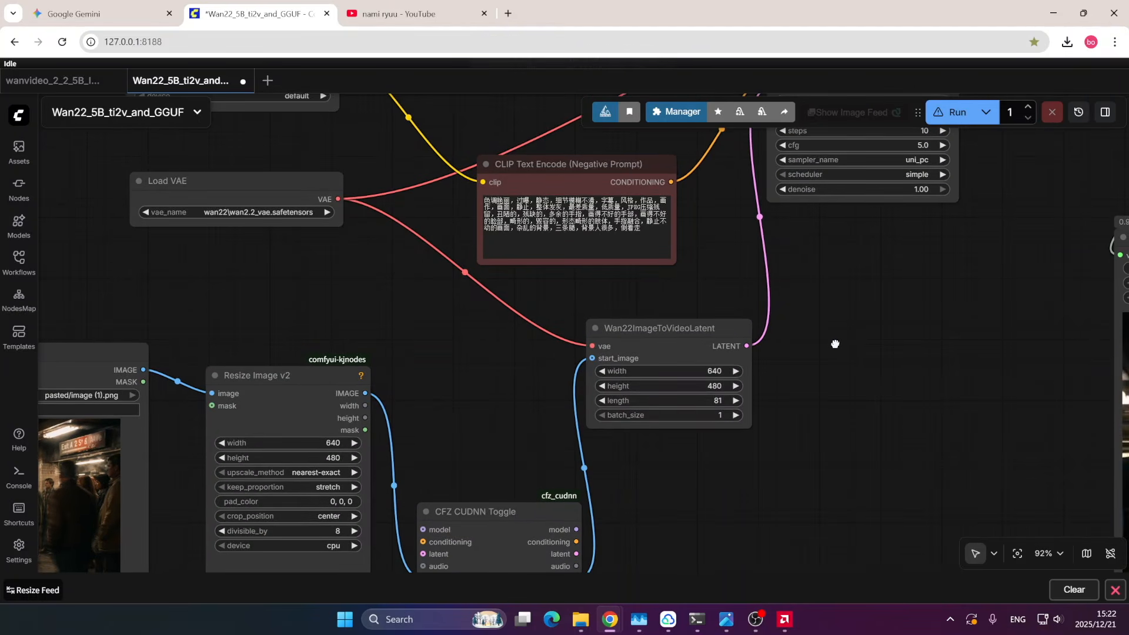
drag(835, 344, 845, 389)
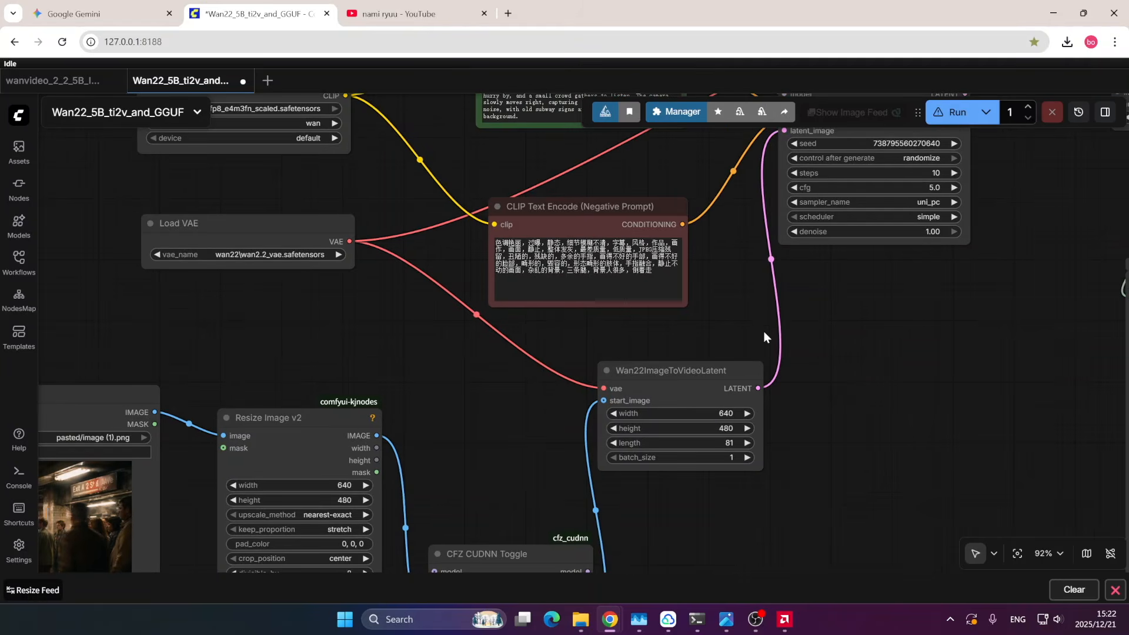
Step: Examine the VAE Decode node's samples and vae inputs and its image link to Create Video
drag(764, 333, 632, 450)
drag(779, 386, 490, 551)
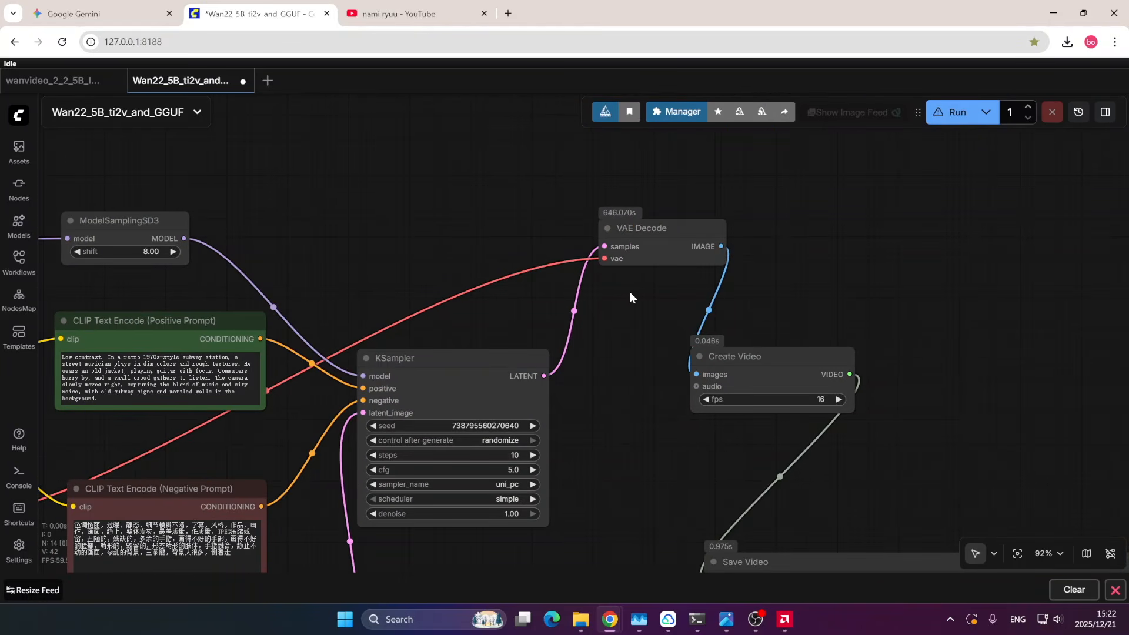
scroll(623, 306, down, 2)
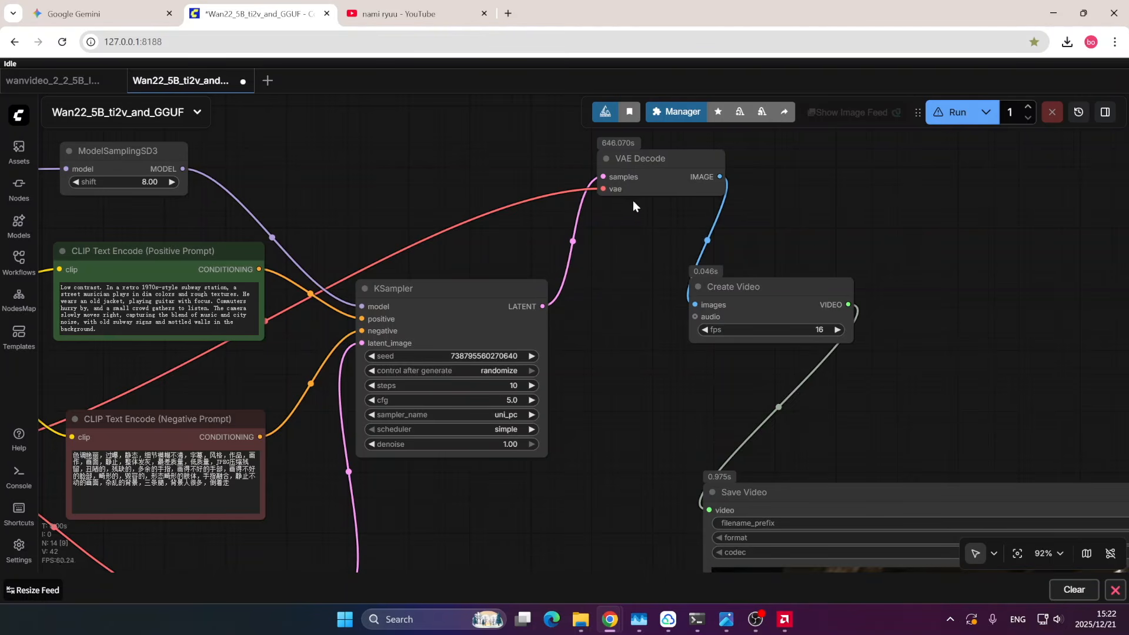
drag(645, 223, 618, 260)
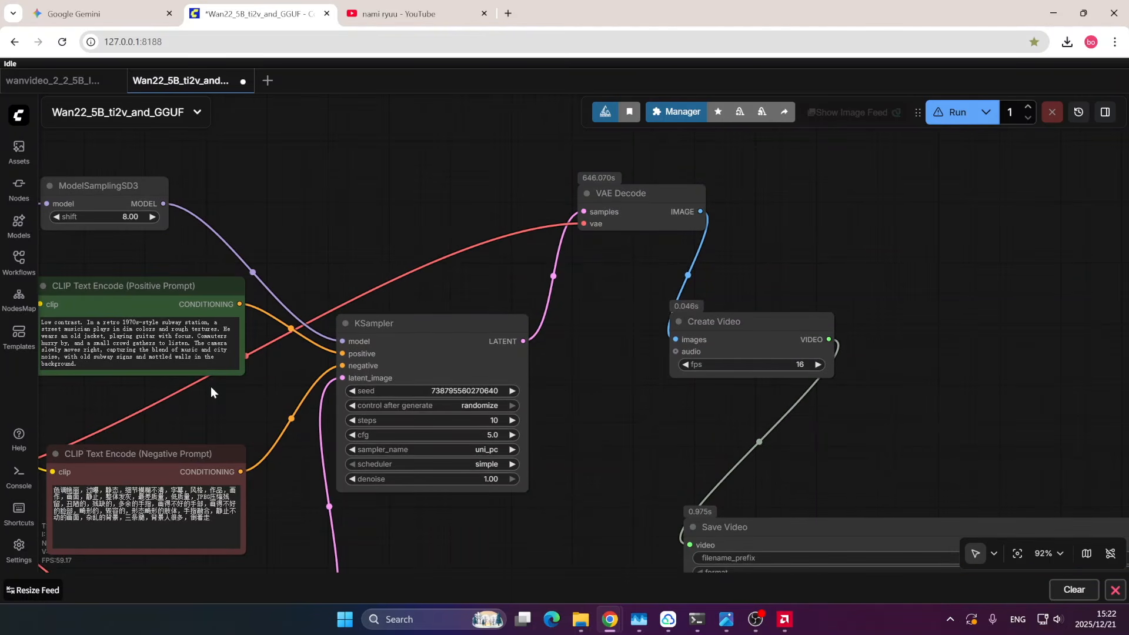
drag(630, 256, 495, 240)
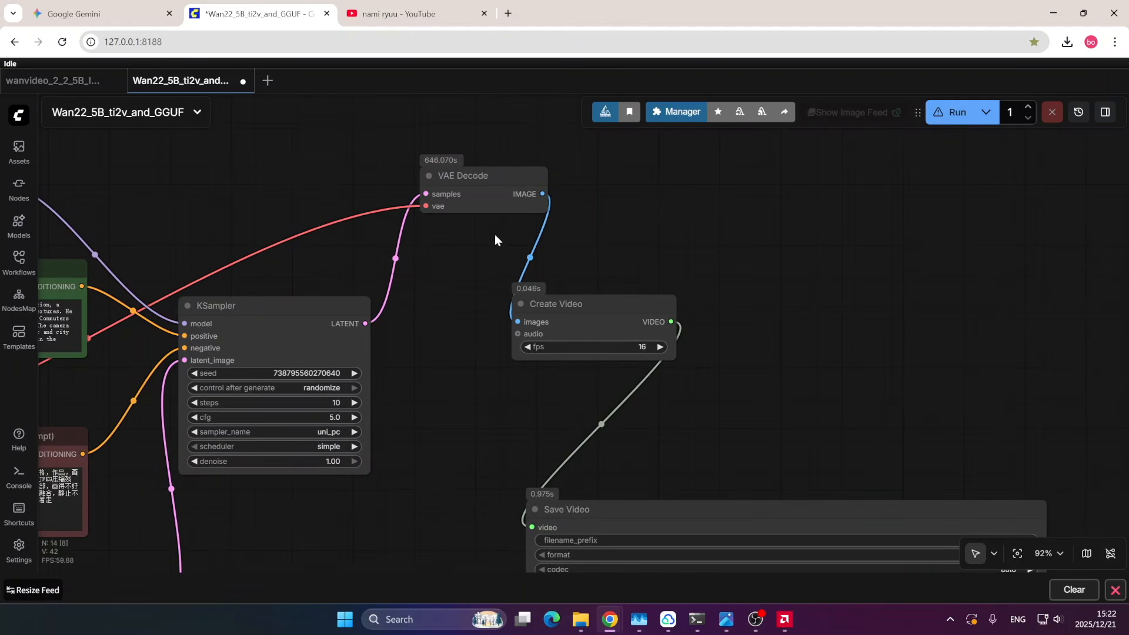
drag(577, 228, 548, 199)
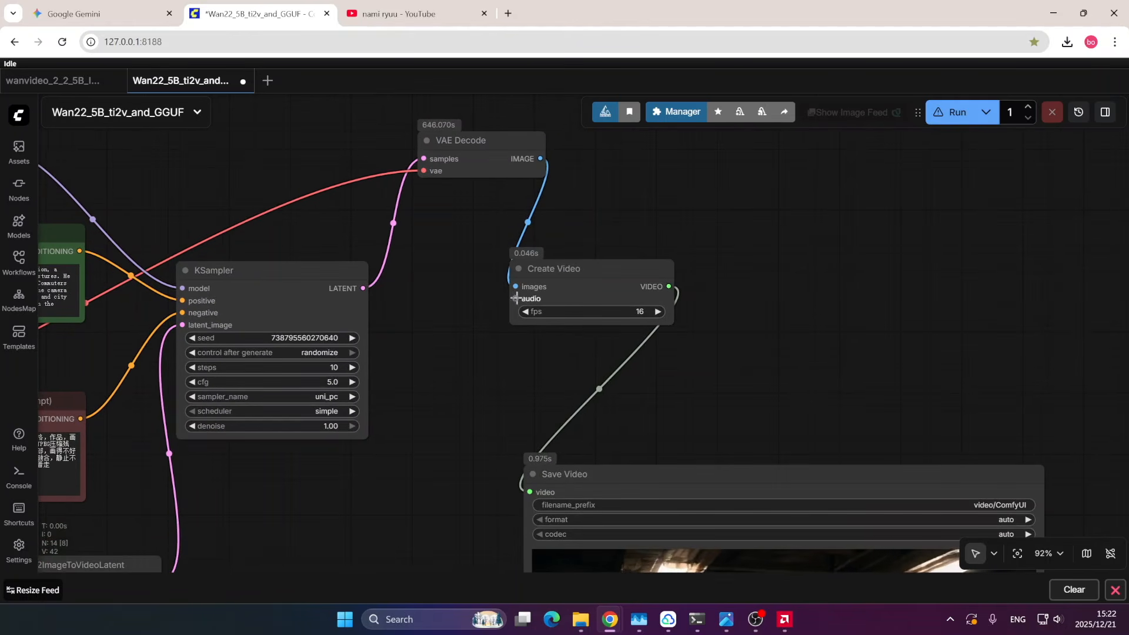
Step: Examine the Create Video node's images, audio and fps inputs, and select the node
drag(575, 365, 593, 317)
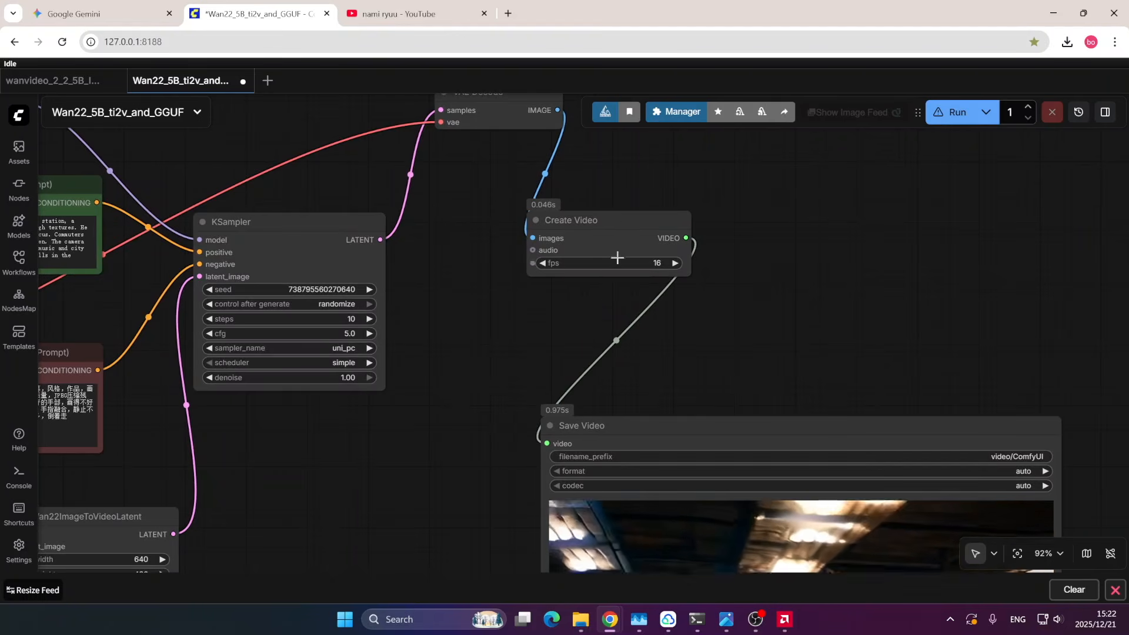
drag(590, 301, 638, 284)
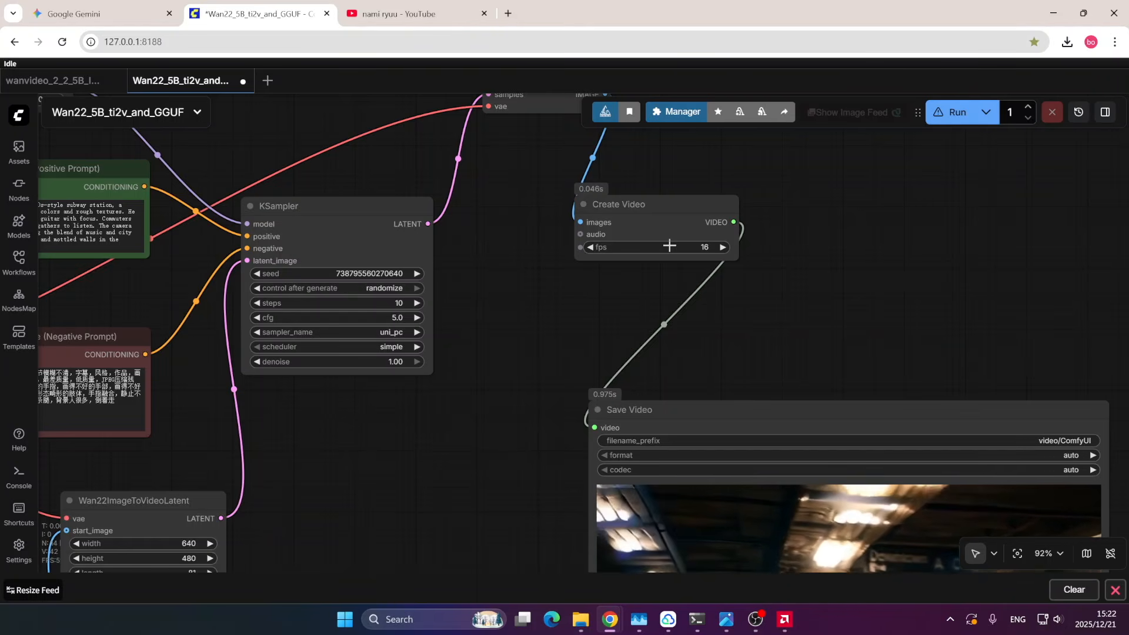
drag(684, 216, 689, 220)
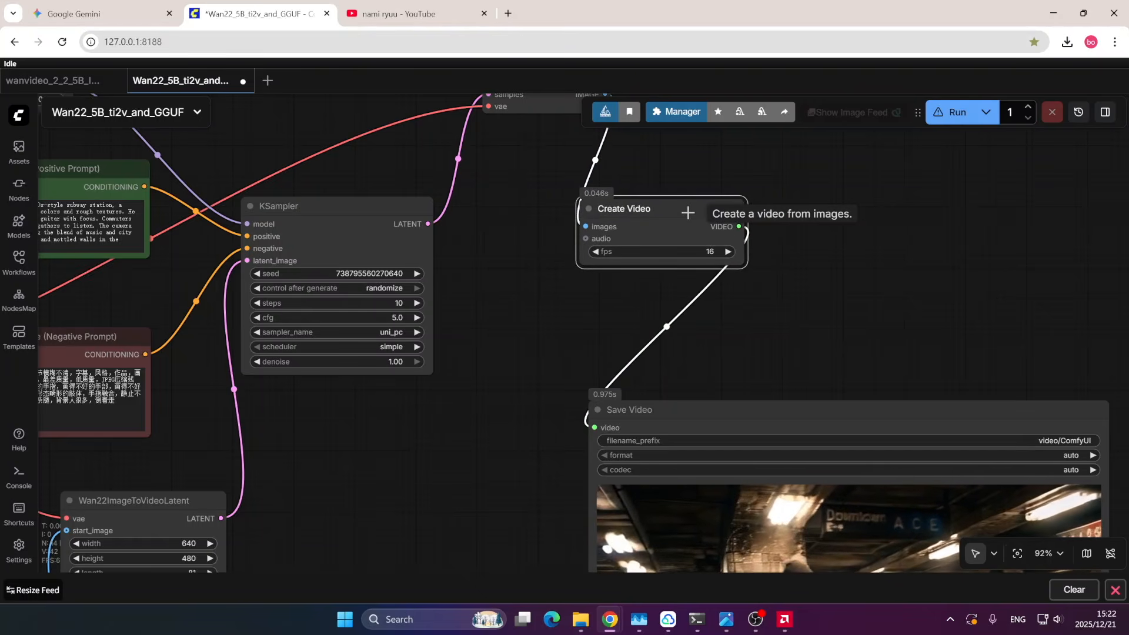
Step: Follow the video link from Create Video to Save Video and examine its filename prefix, format, codec and video preview
drag(824, 268, 737, 155)
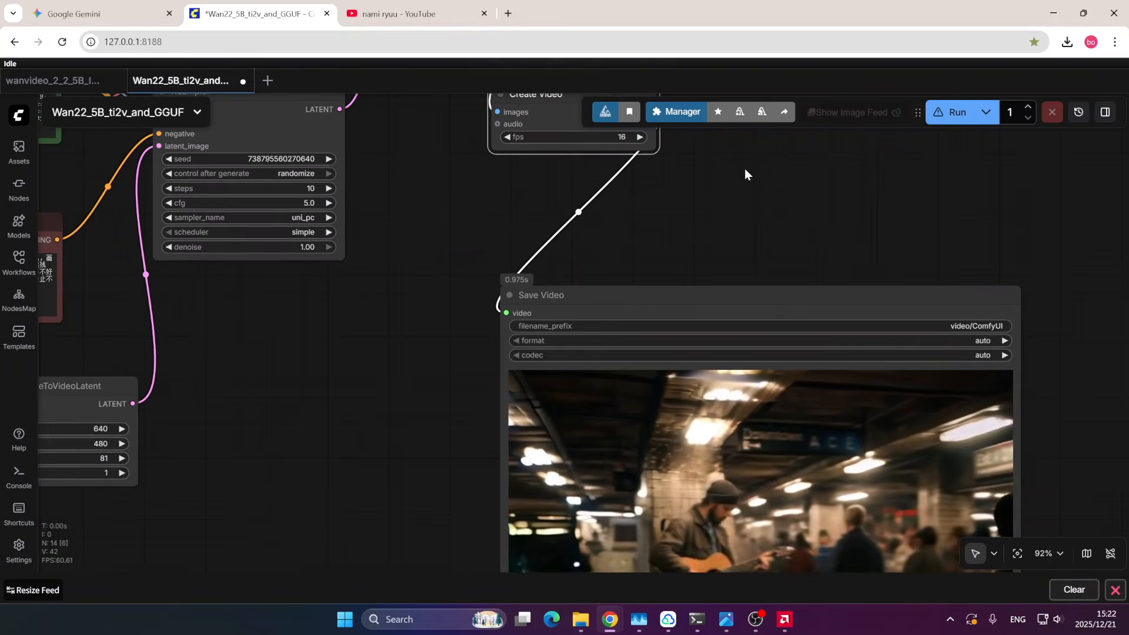
drag(642, 268, 612, 224)
drag(383, 340, 317, 260)
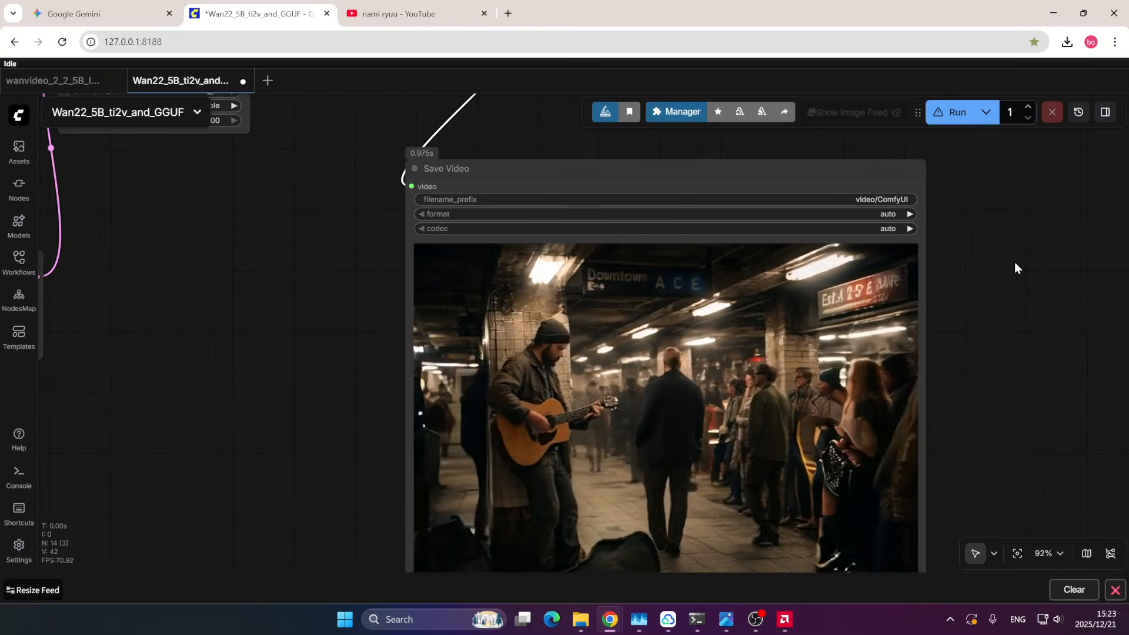
drag(1015, 267, 897, 220)
scroll(898, 220, down, 4)
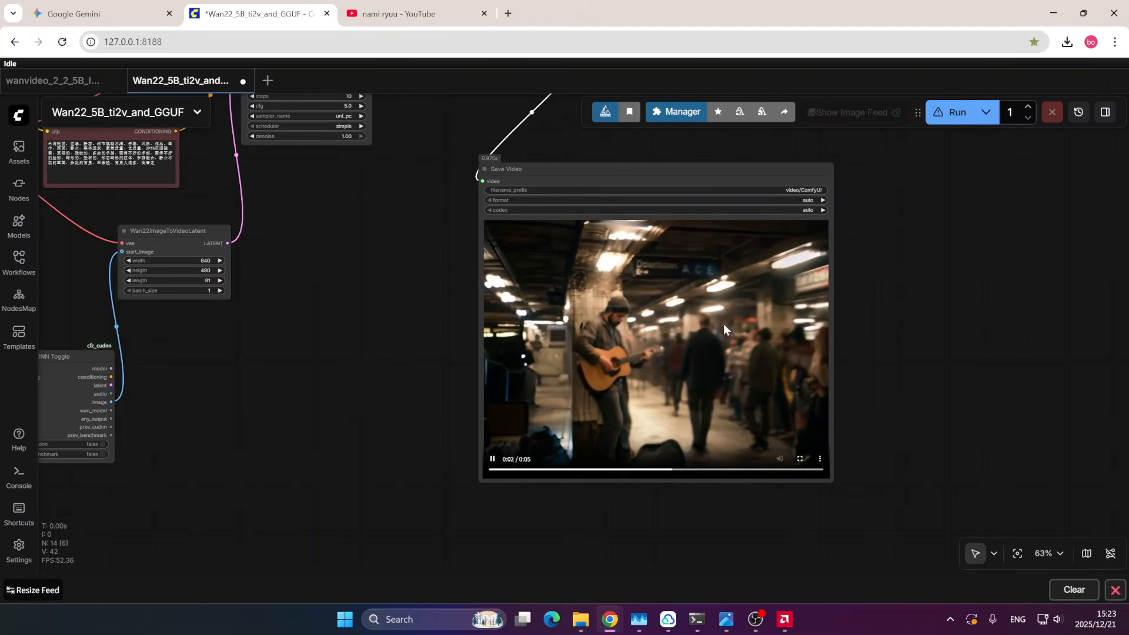
Step: Show an overview of the workflow from the Load Image node through to the Save Video node
drag(356, 293, 625, 334)
scroll(579, 403, down, 4)
drag(579, 403, 660, 340)
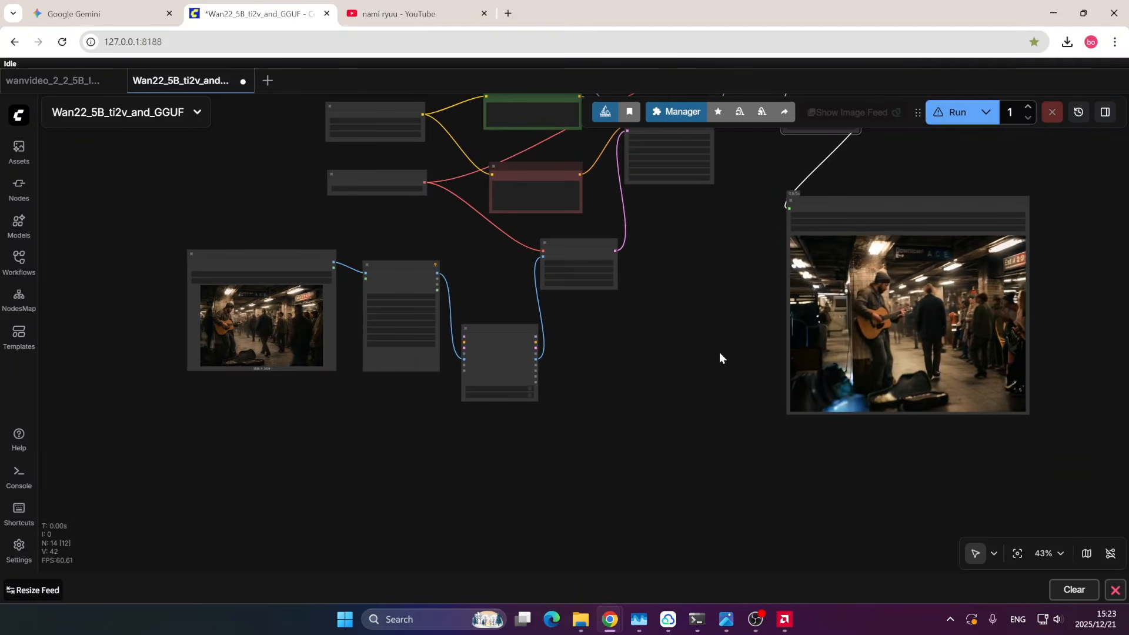
Step: Run the Wan22_5B_ti2v_and_GGUF workflow once
drag(711, 297, 676, 410)
drag(666, 348, 646, 403)
scroll(877, 302, up, 7)
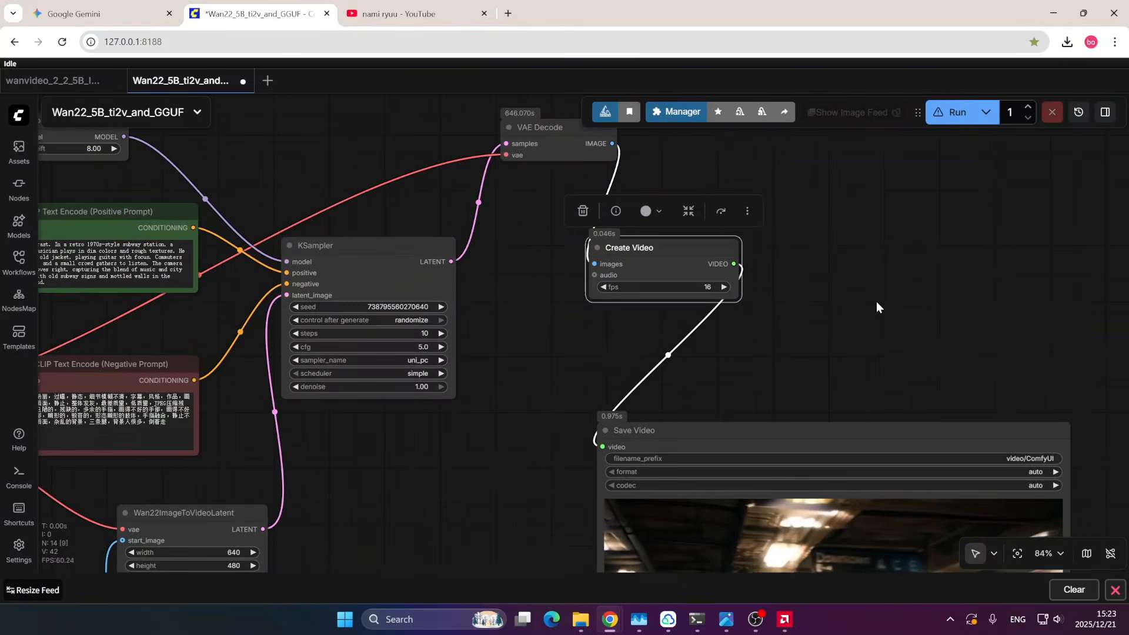
drag(912, 297, 985, 322)
drag(984, 269, 936, 256)
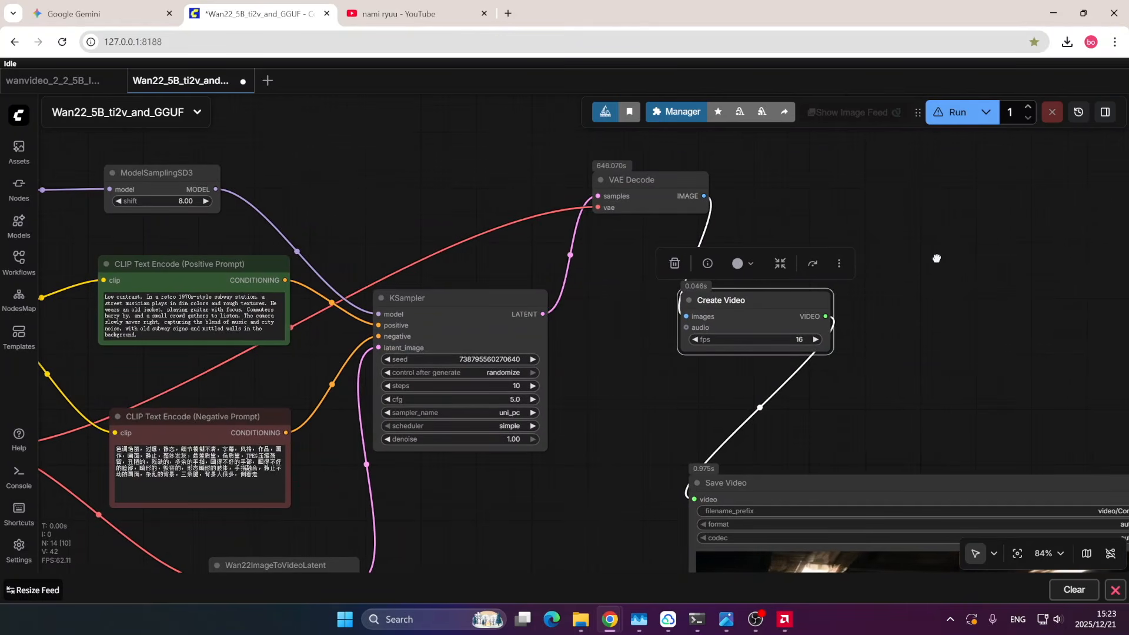
drag(931, 375, 932, 351)
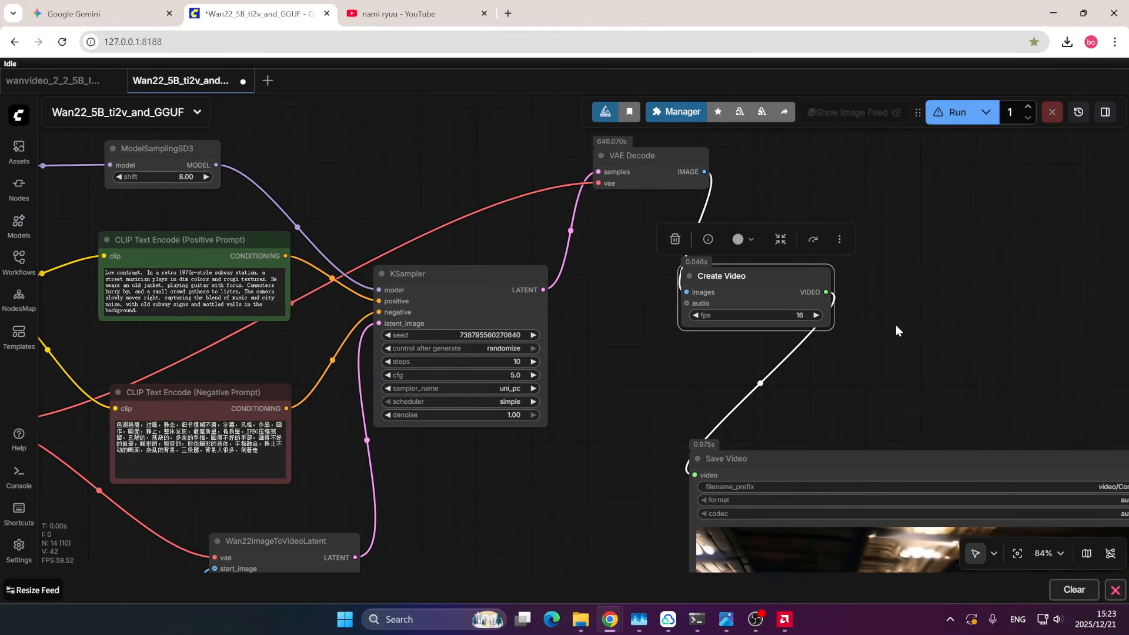
click(956, 117)
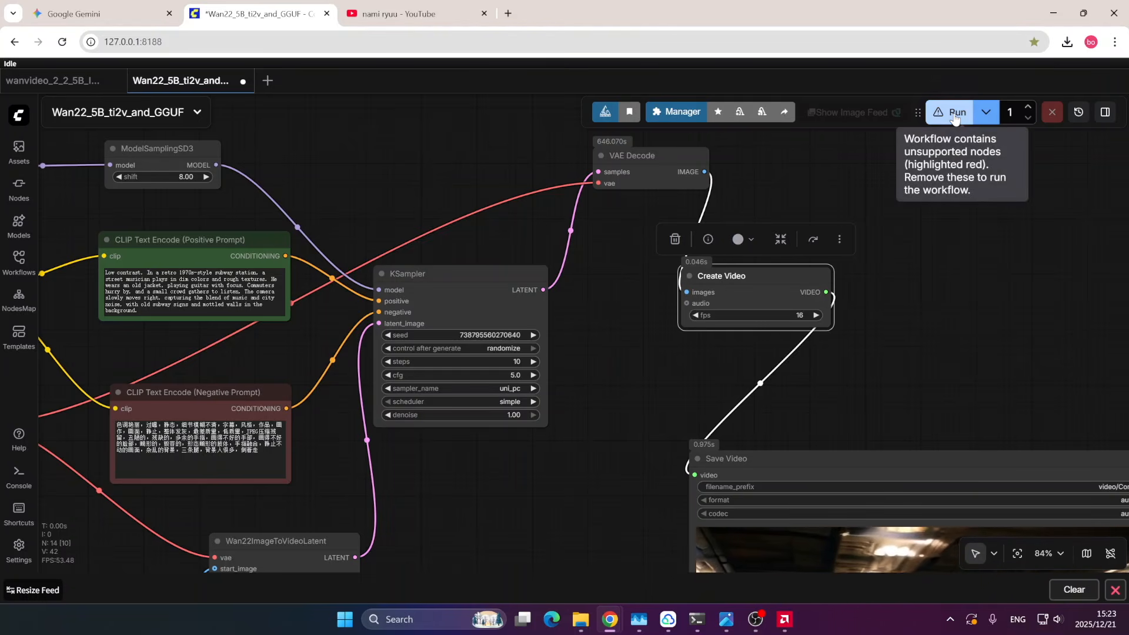
Step: Check the sampling progress in the comfyui-user.bat console and return to the workflow
mouse_move(929, 316)
mouse_down()
mouse_move(925, 262)
mouse_move(926, 303)
mouse_up()
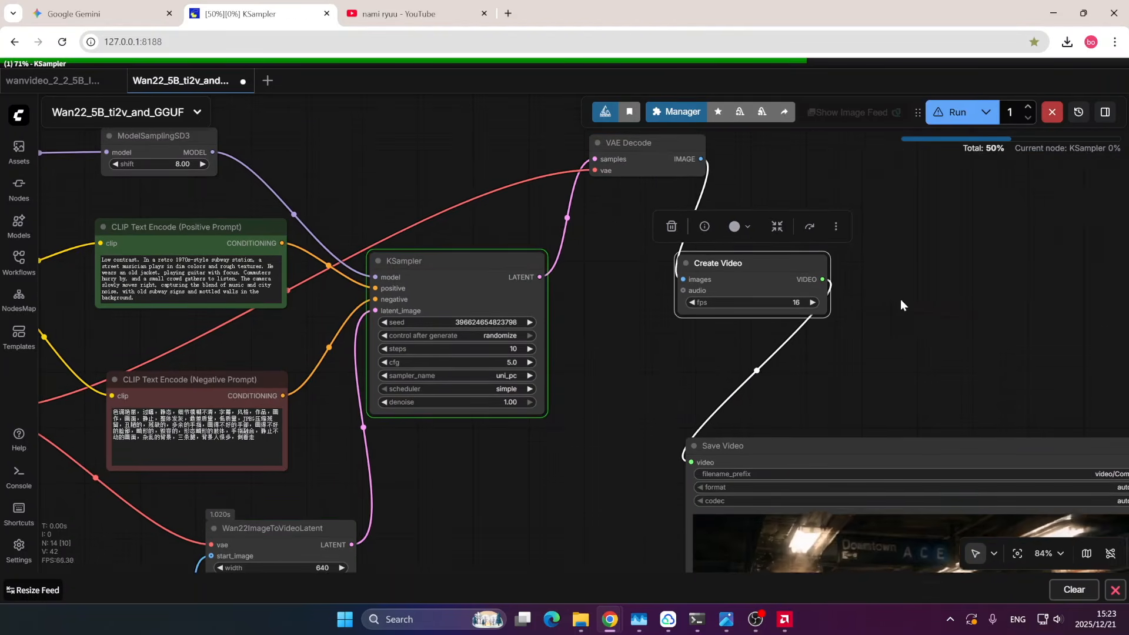
drag(984, 271, 955, 265)
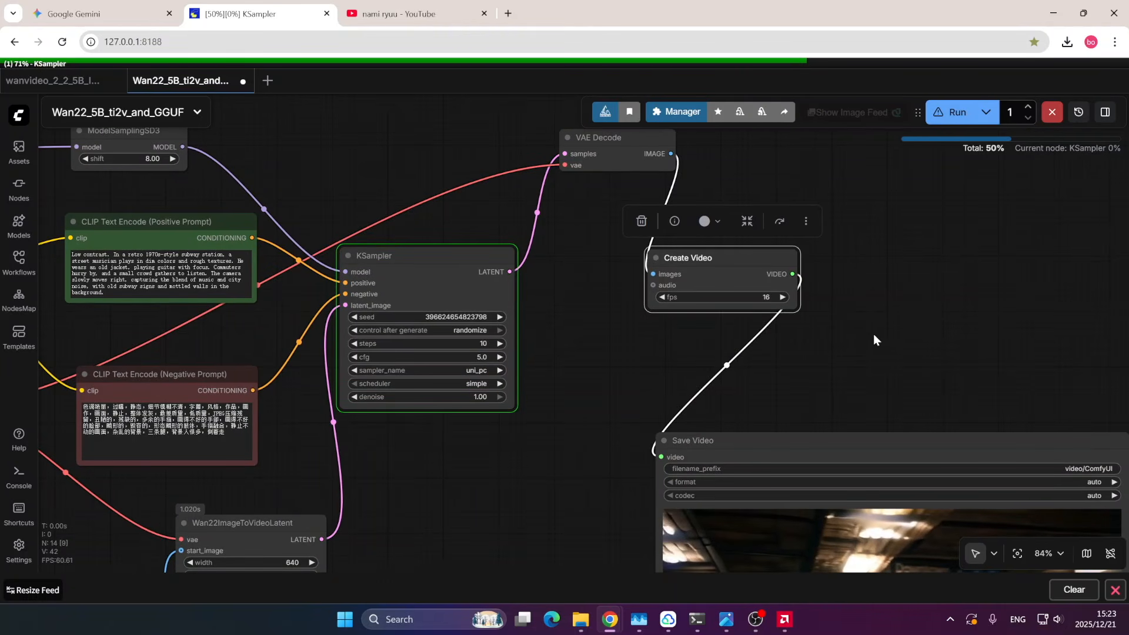
click(696, 619)
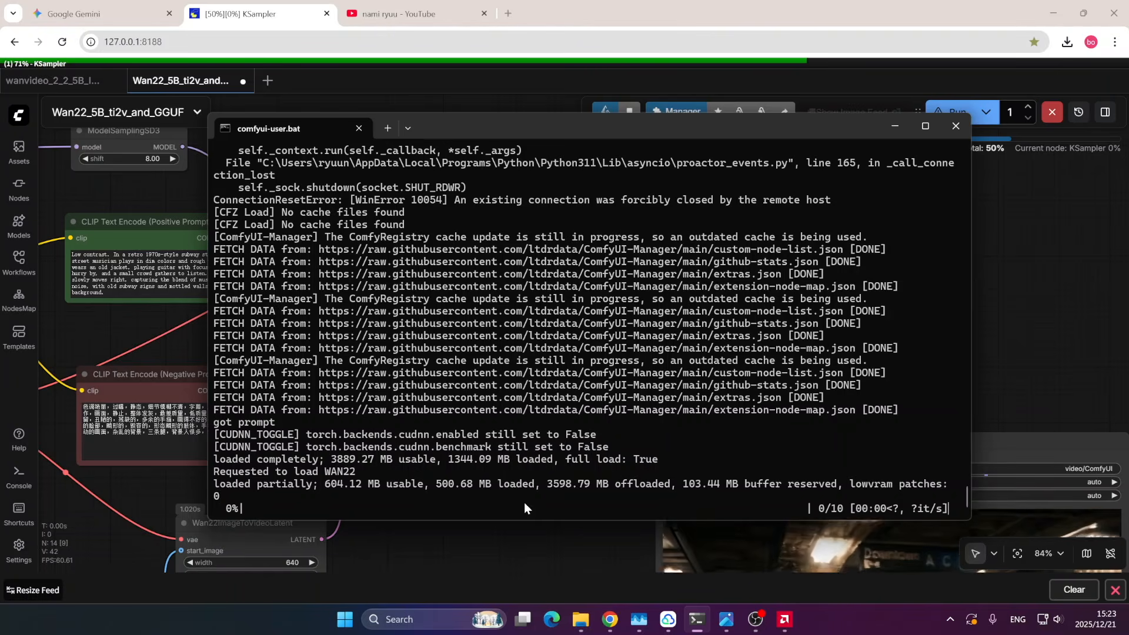
click(497, 554)
Step: Examine the model, CLIP and VAE loaders, the positive and negative prompts and their links to the KSampler during generation
drag(409, 477, 639, 472)
drag(469, 344, 584, 358)
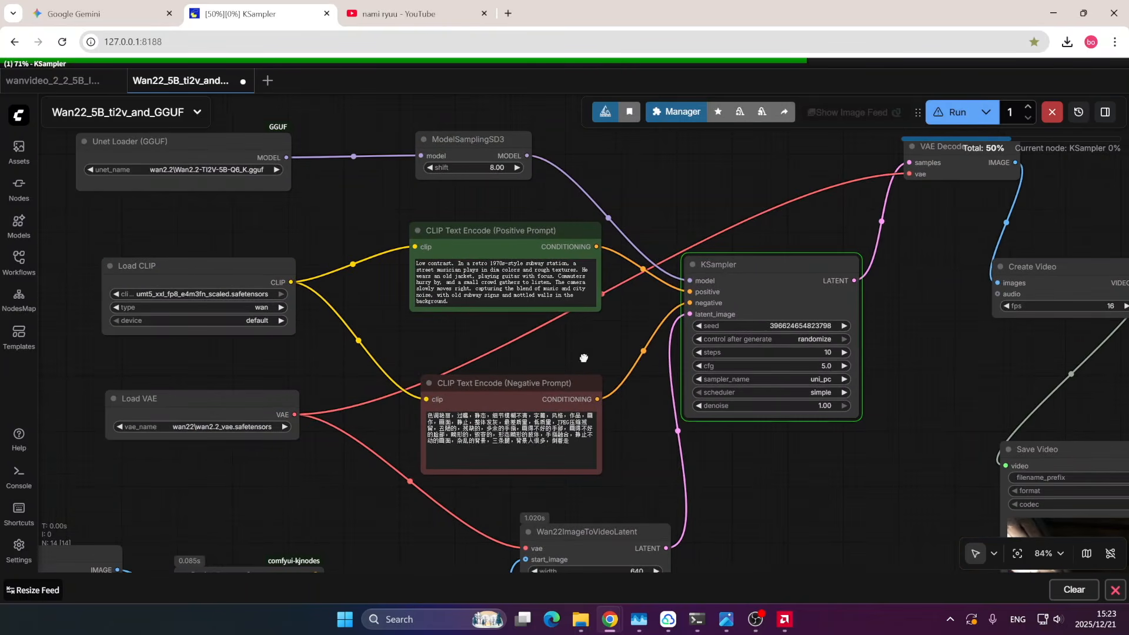
drag(329, 364, 374, 362)
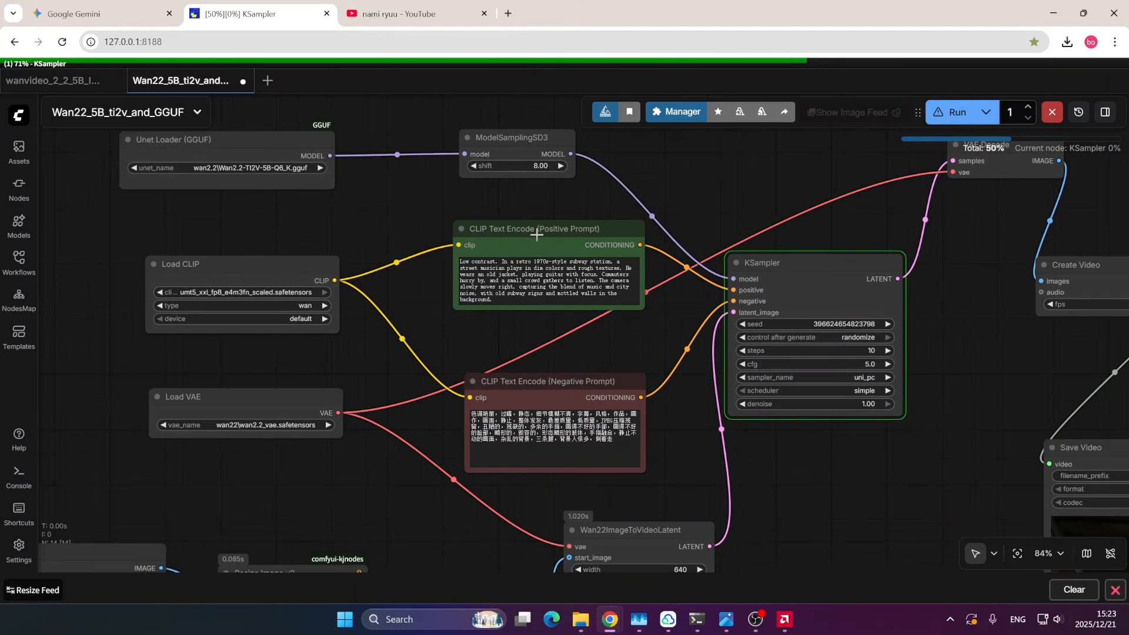
drag(611, 337, 584, 318)
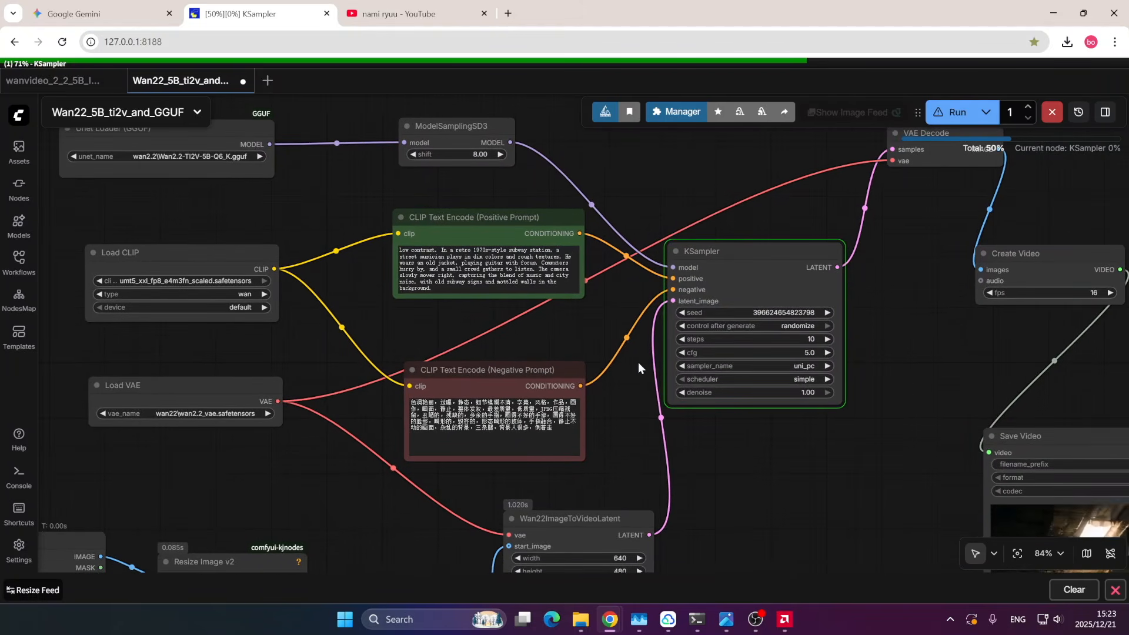
drag(637, 383, 605, 354)
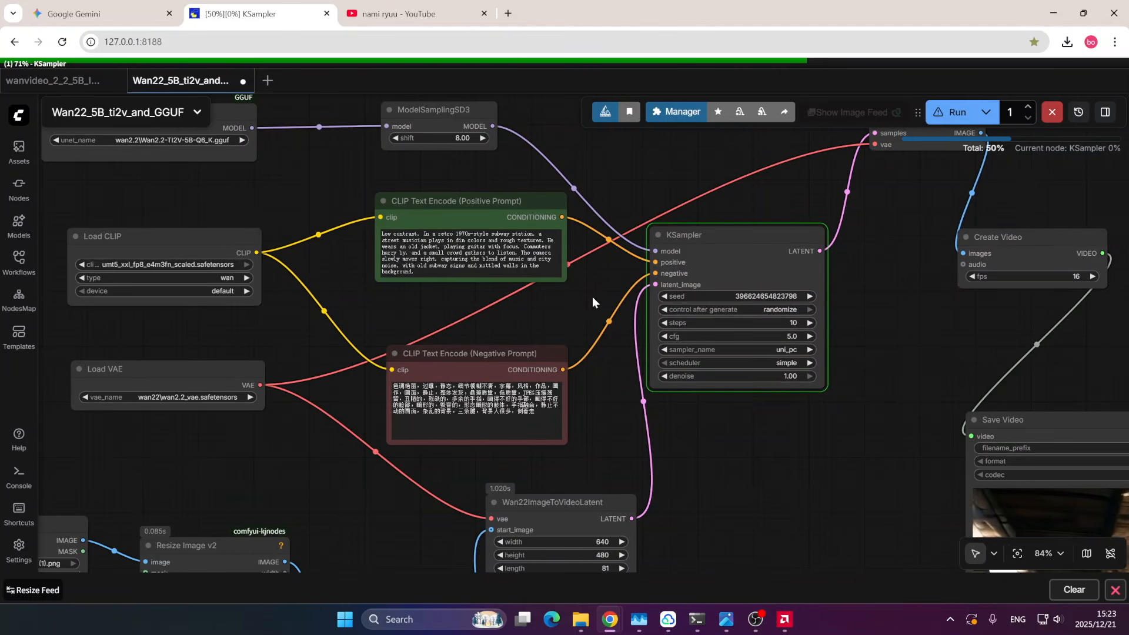
drag(591, 296, 547, 295)
drag(328, 318, 448, 325)
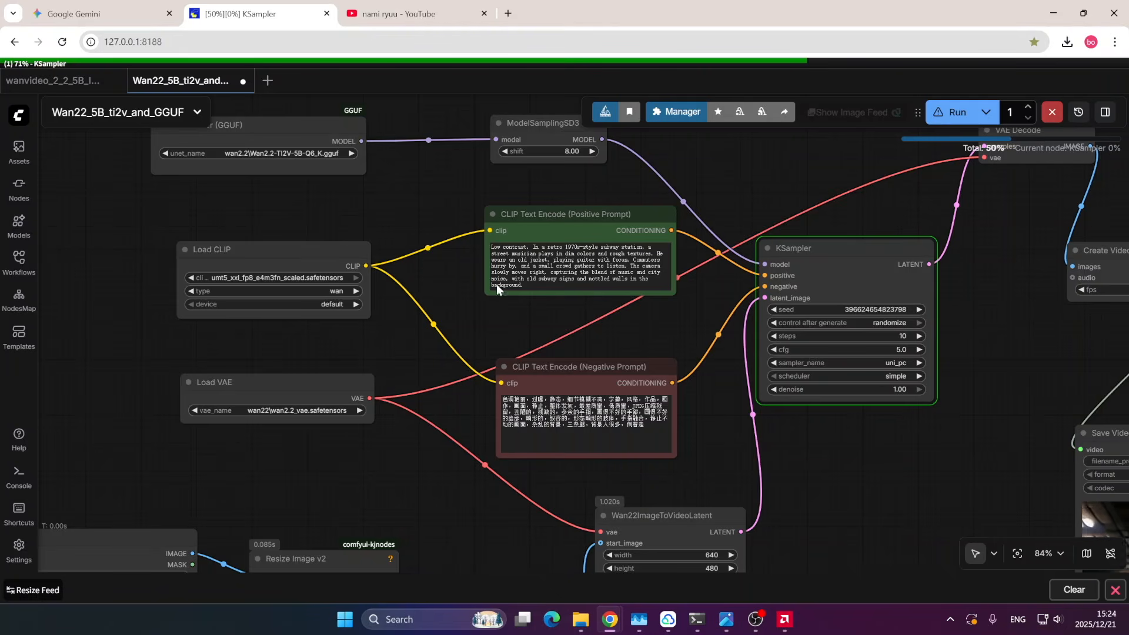
drag(419, 356, 362, 367)
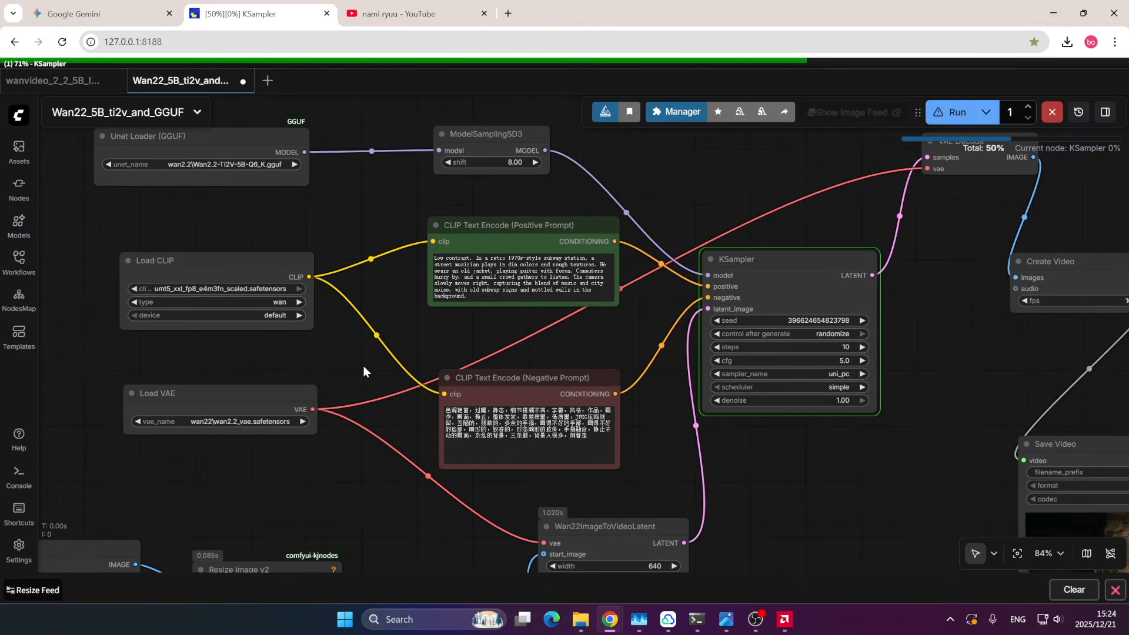
drag(436, 329, 418, 348)
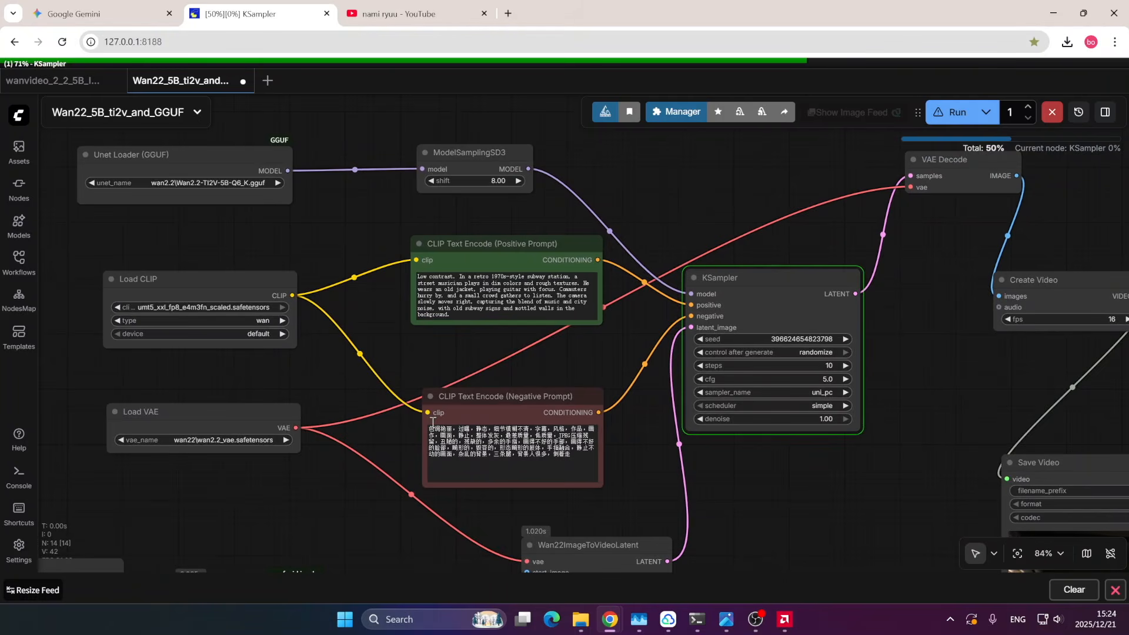
drag(614, 359, 497, 308)
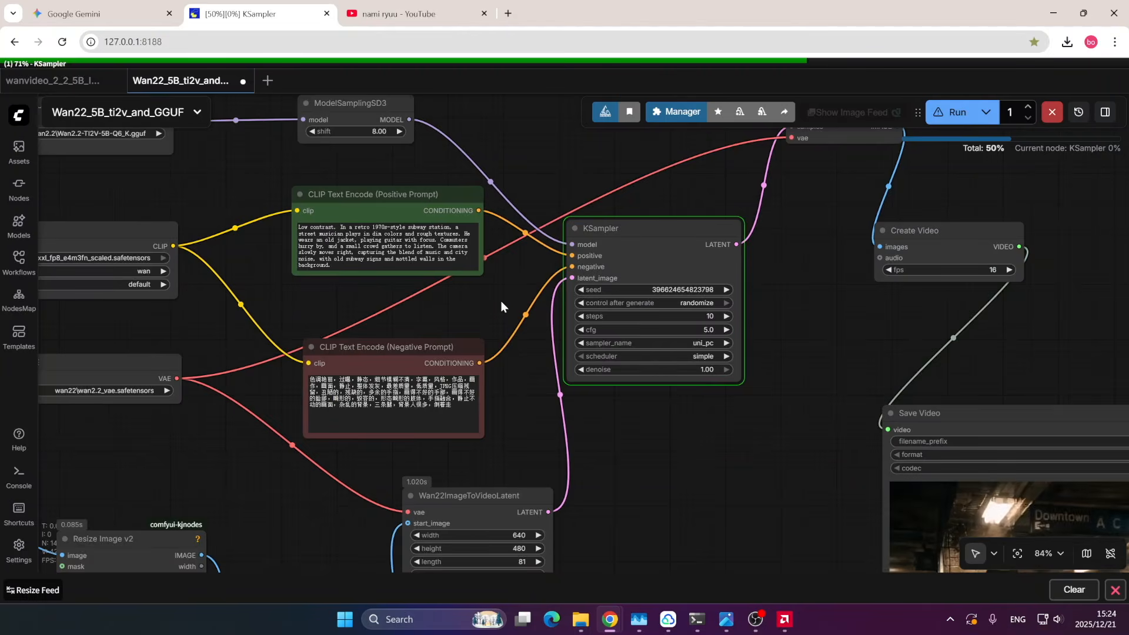
drag(662, 472, 637, 307)
Step: Recheck the console's progress line for the 10 sampling steps and go back to the workflow
click(697, 619)
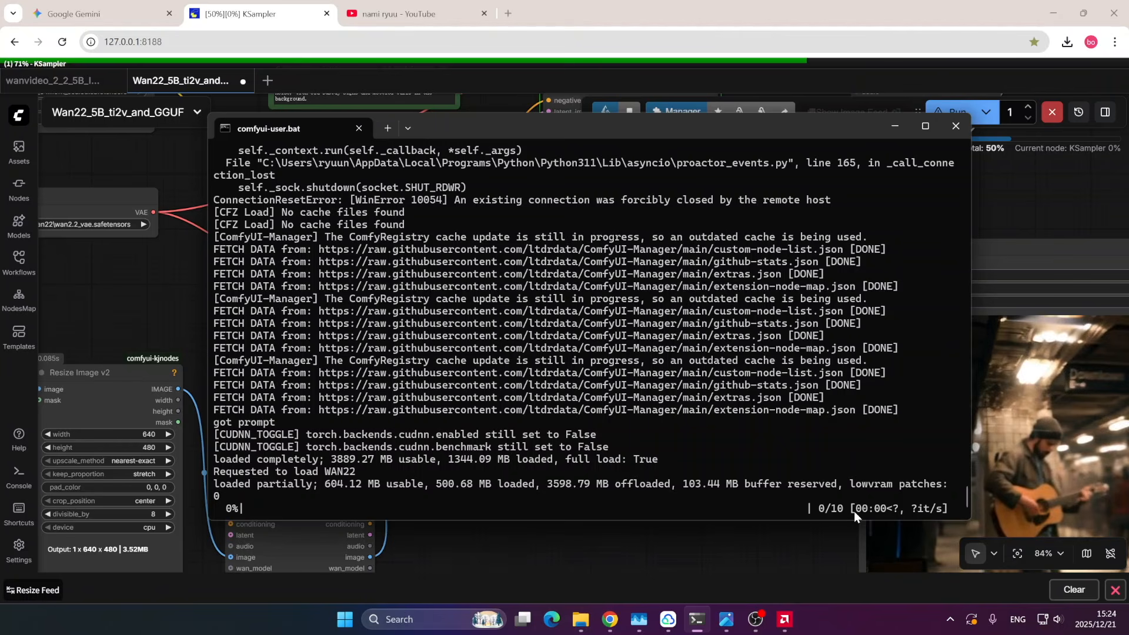
click(604, 548)
scroll(568, 416, up, 5)
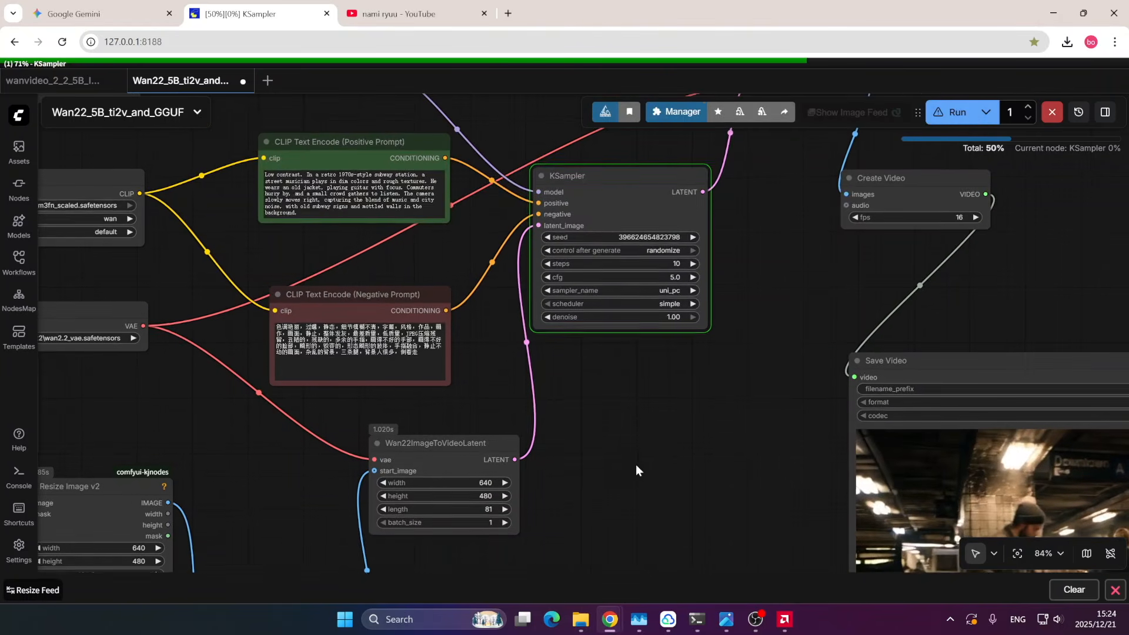
Step: Trace the running workflow from the KSampler through VAE Decode and Create Video to the Save Video node
drag(675, 335, 653, 352)
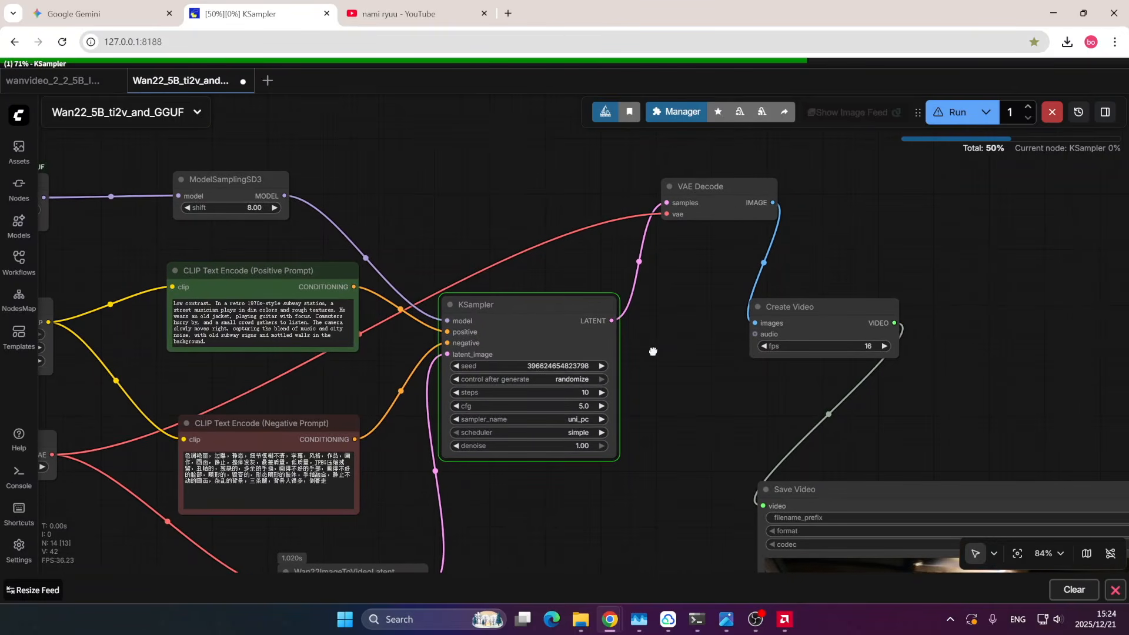
scroll(547, 350, down, 2)
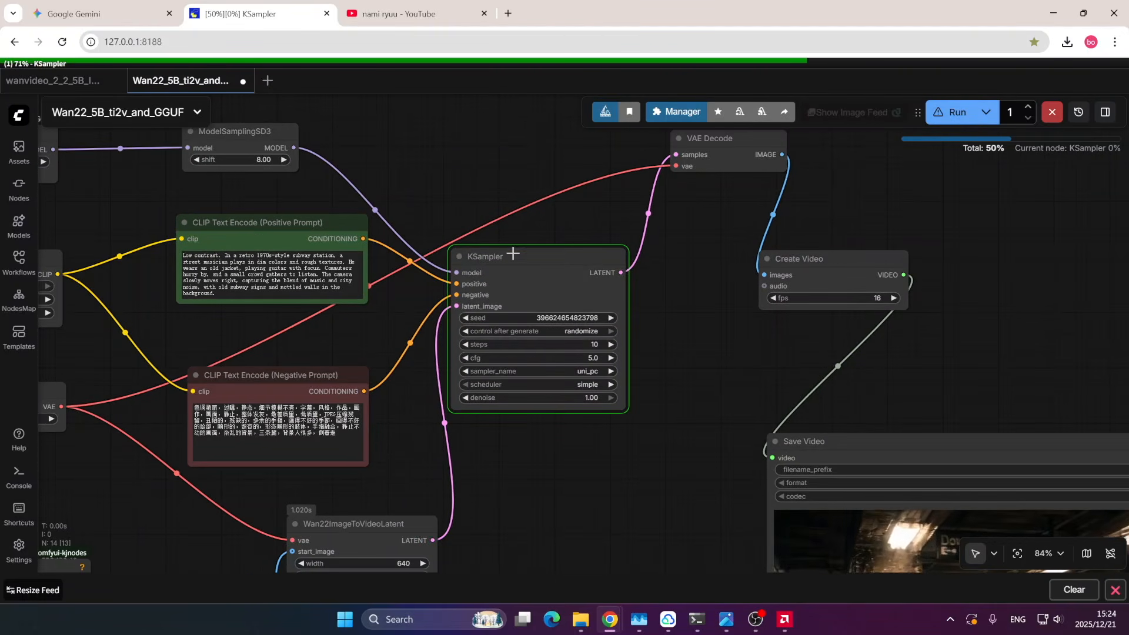
drag(690, 306, 660, 302)
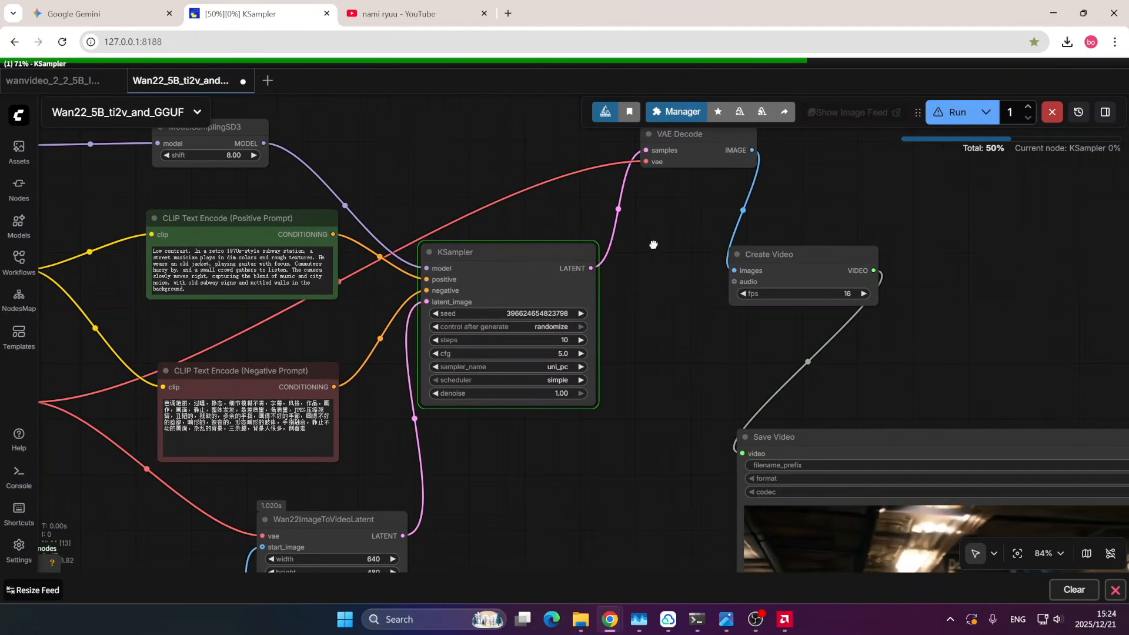
drag(654, 246, 628, 340)
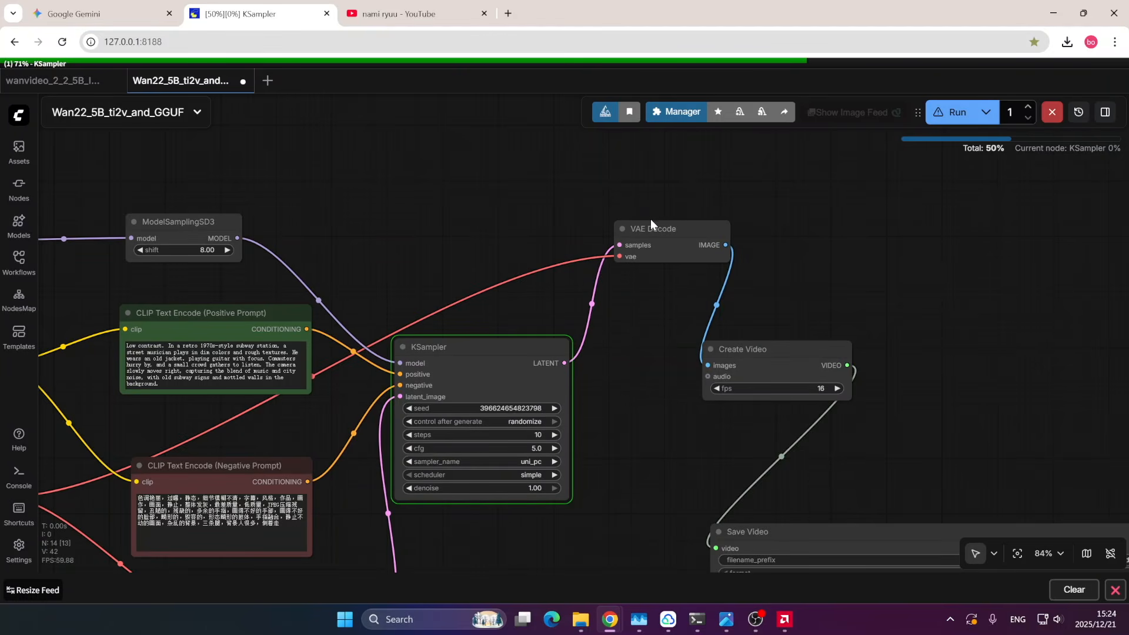
scroll(674, 368, down, 2)
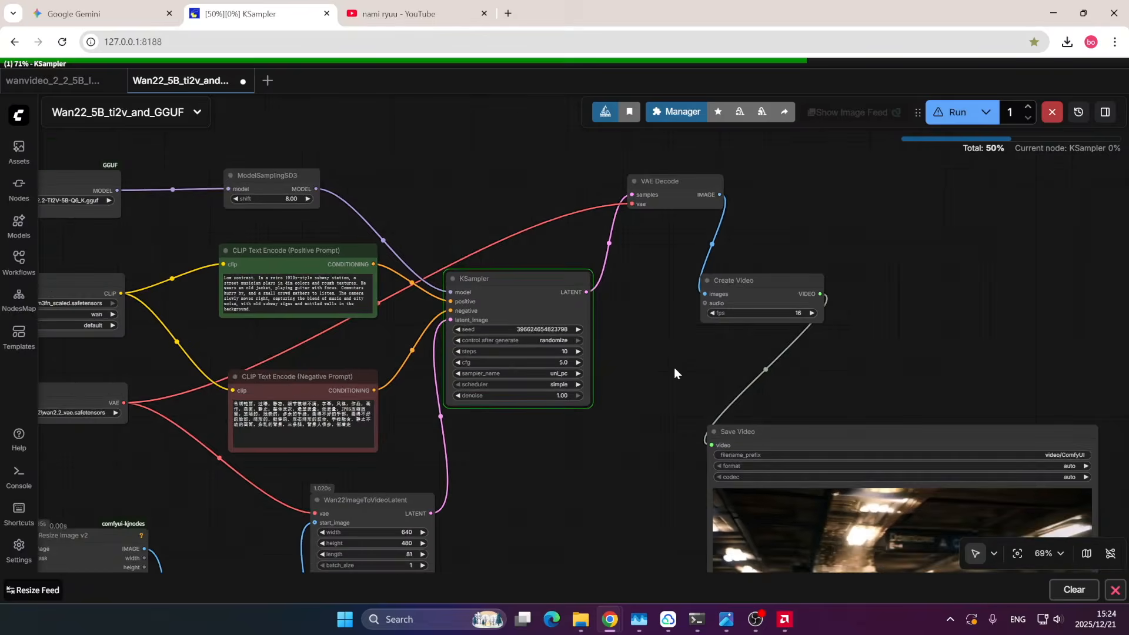
scroll(674, 368, down, 3)
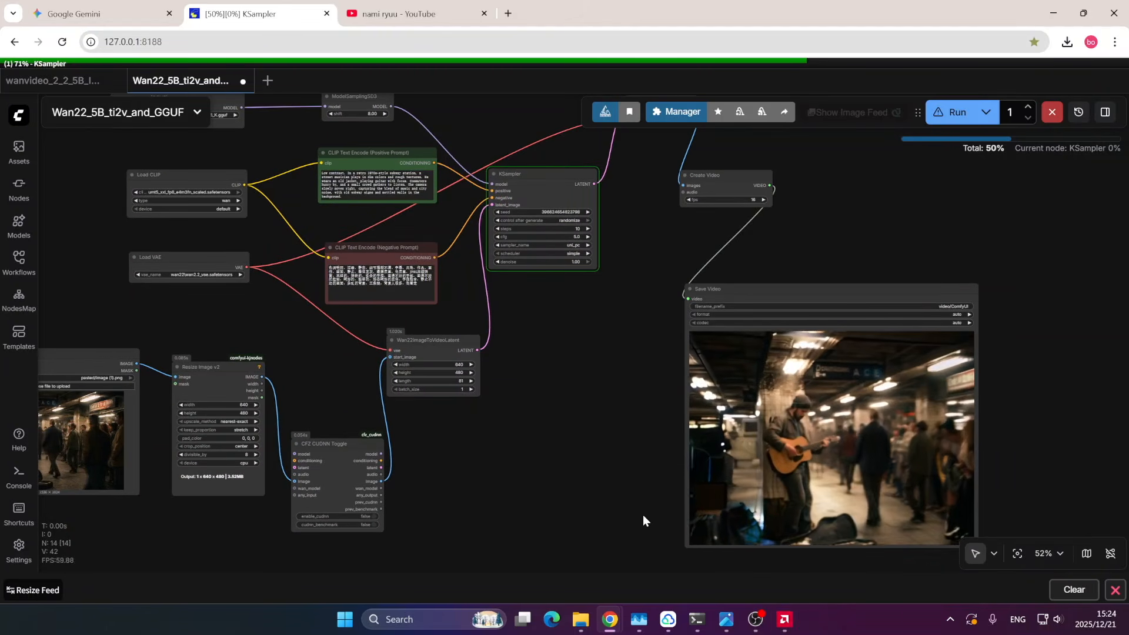
drag(615, 408, 640, 426)
Step: Check the model loading log in the console, and view the AMD Radeon RX 6600 XT load in Task Manager
click(697, 620)
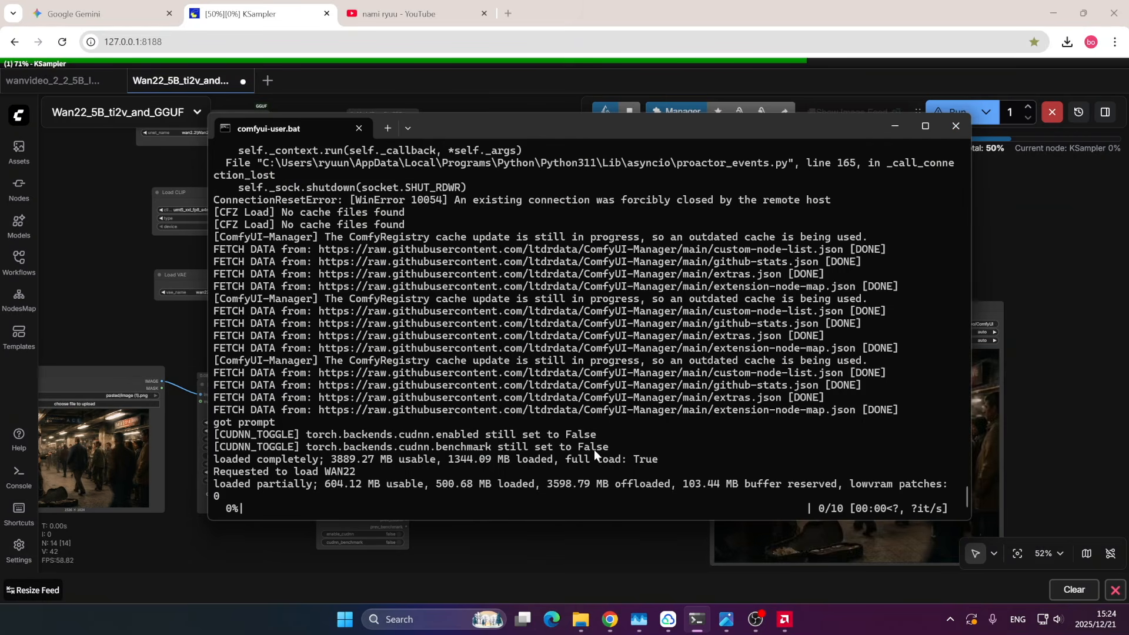
drag(590, 124, 592, 99)
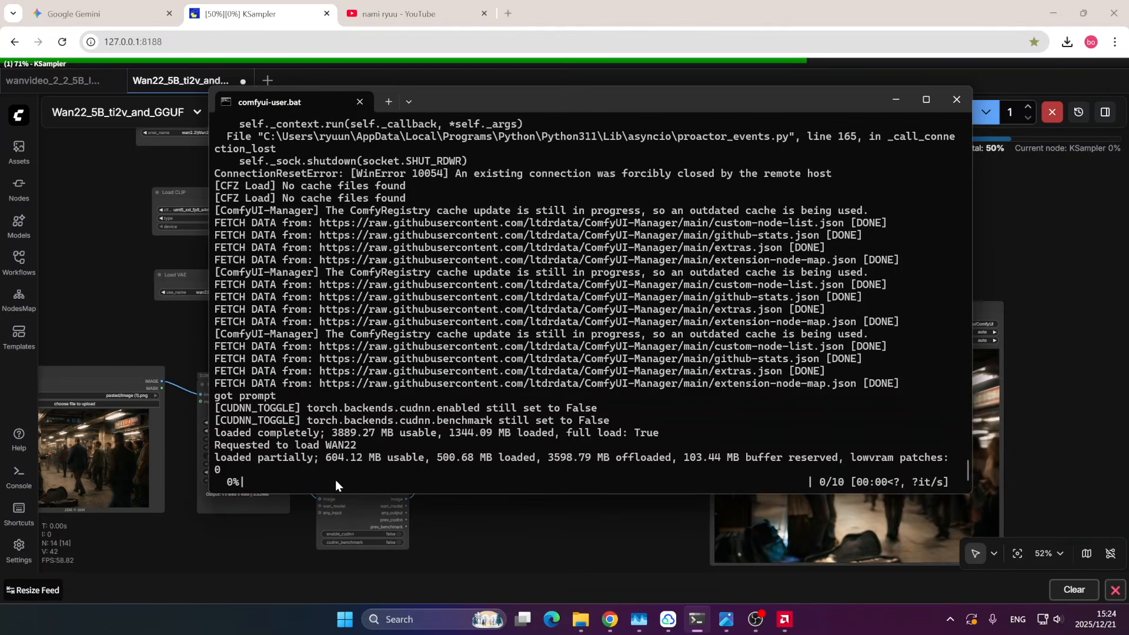
click(641, 622)
drag(456, 62, 651, 64)
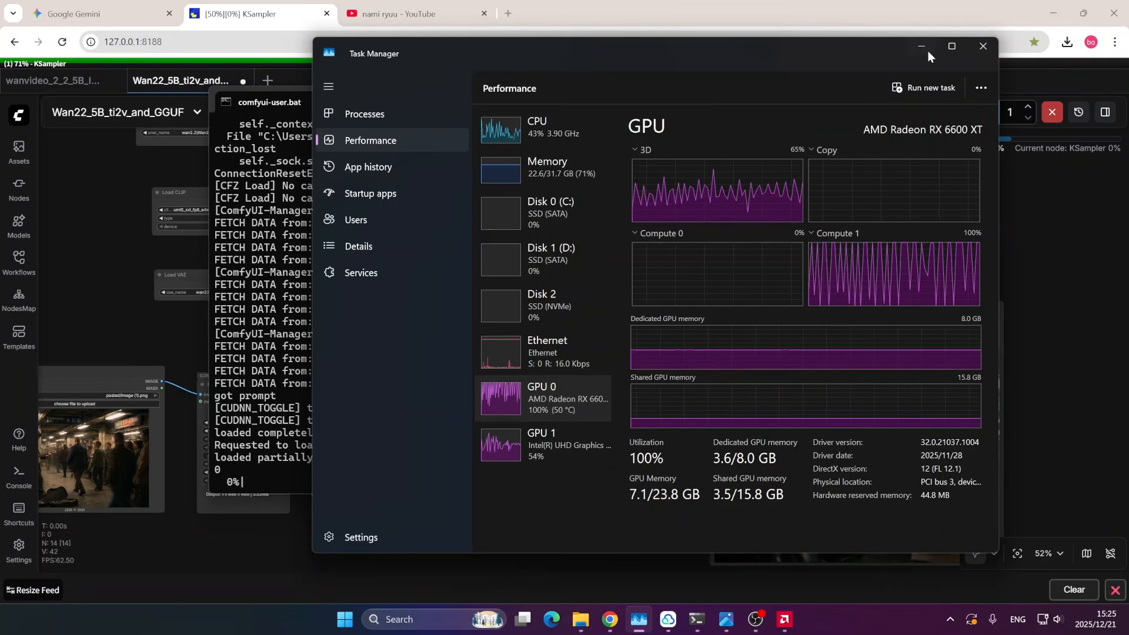
click(928, 50)
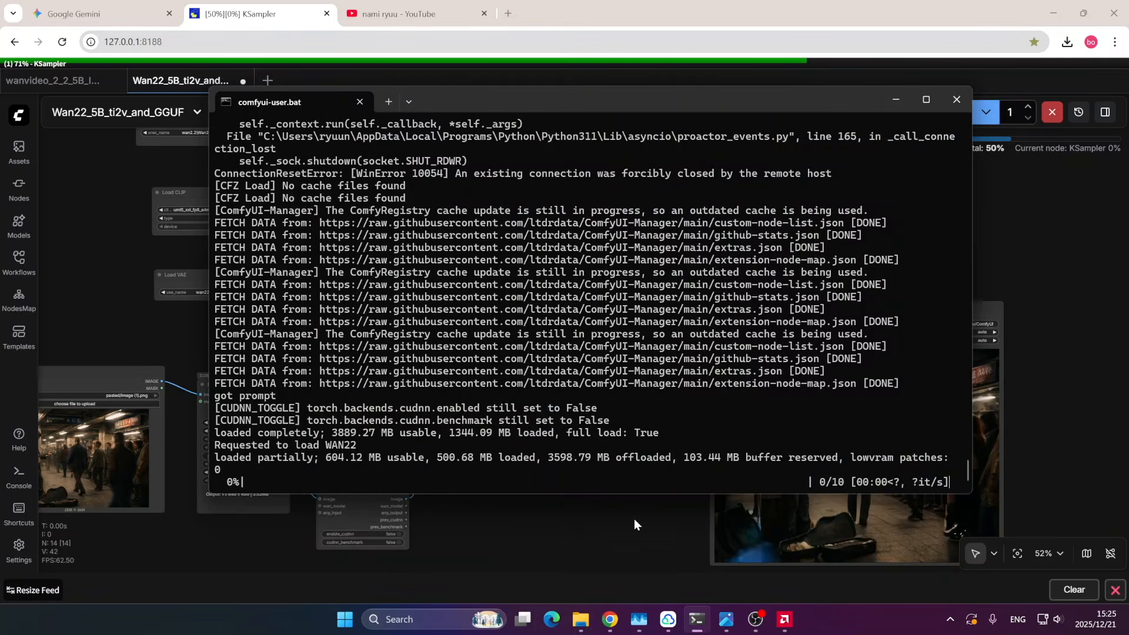
Step: Minimize the console and review the system memory and GPU 0 usage in Task Manager again
click(705, 627)
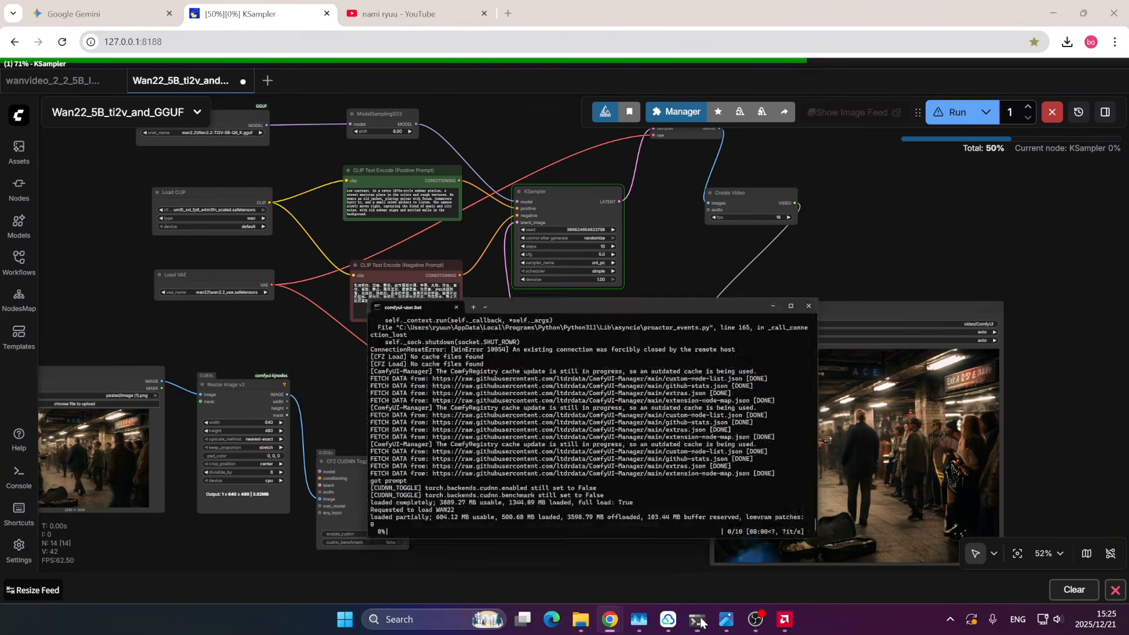
click(640, 625)
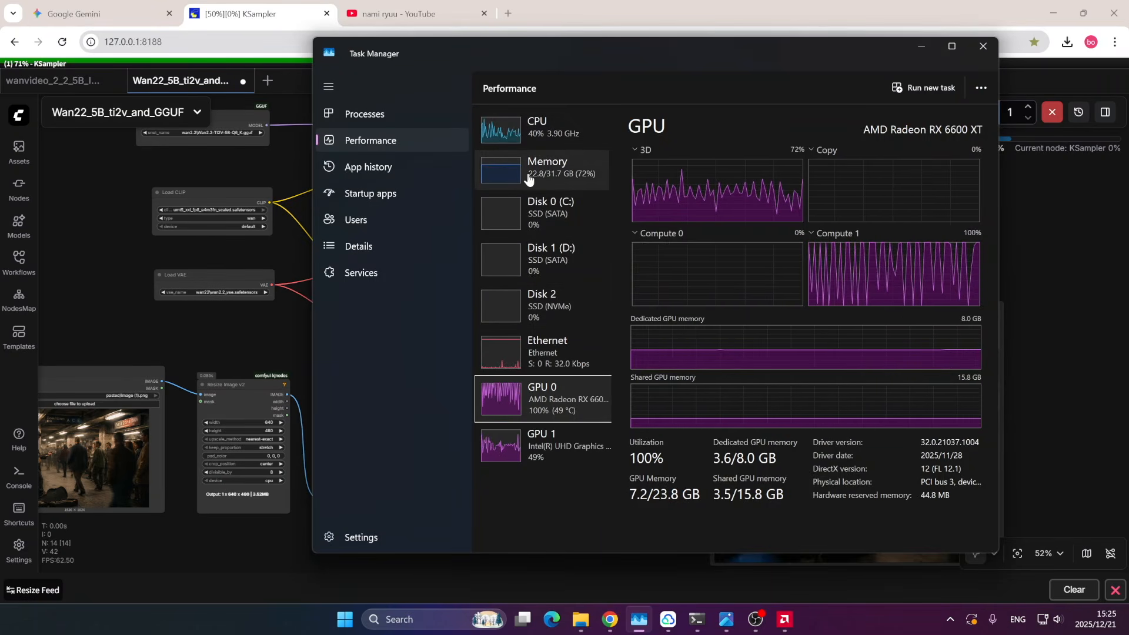
drag(564, 56, 542, 54)
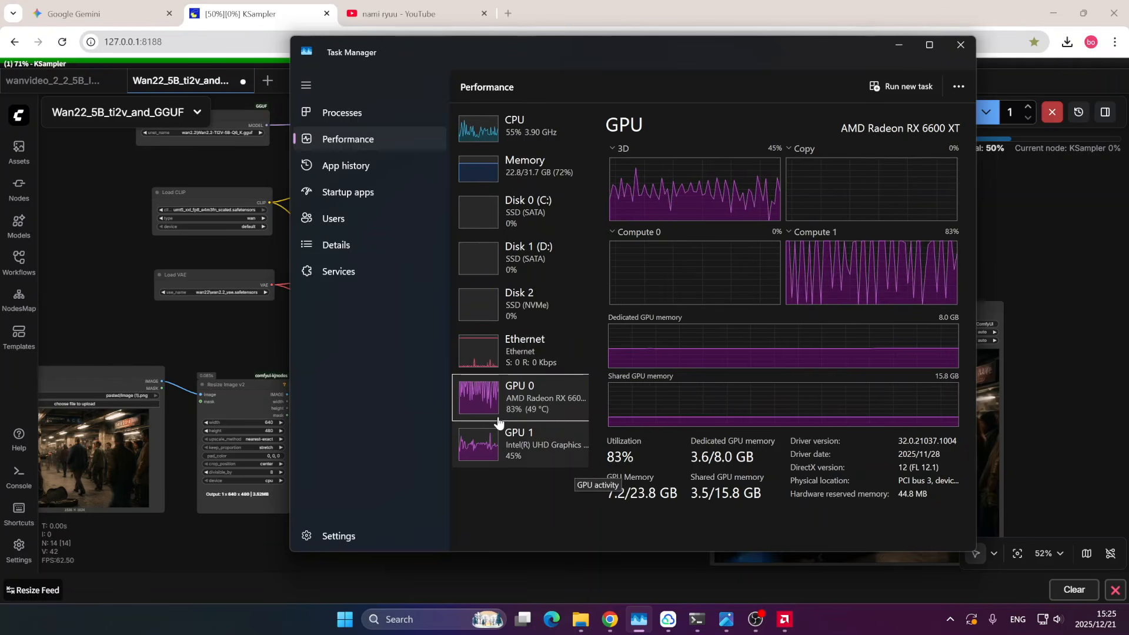
click(606, 595)
Step: Minimize Task Manager, check the elapsed and remaining sampling time in the console, and return to the workflow
click(700, 619)
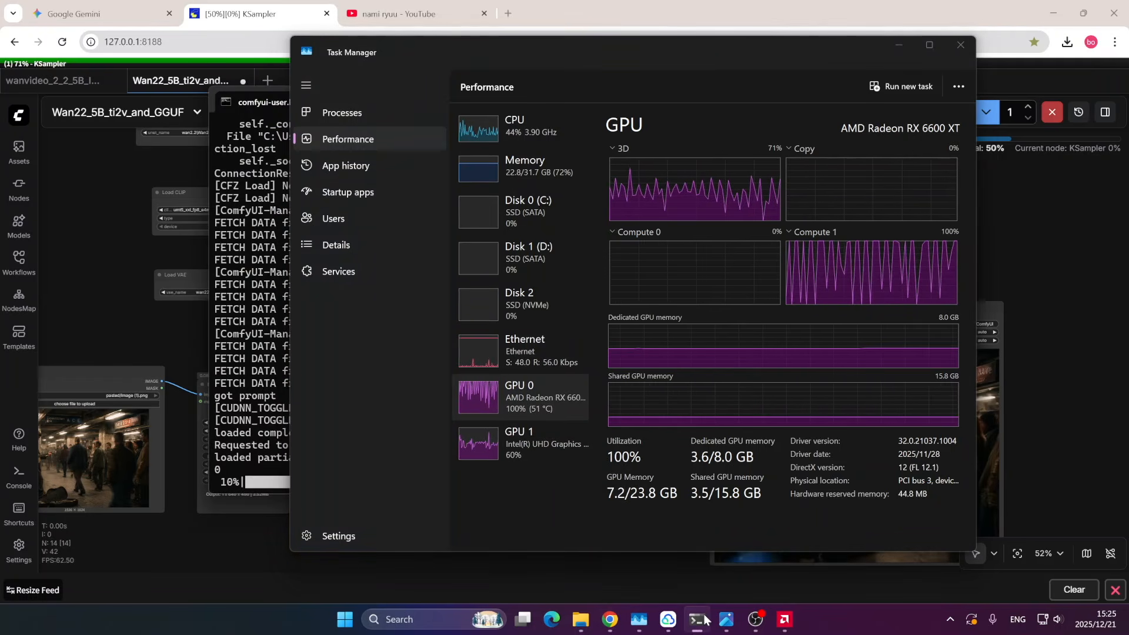
click(899, 45)
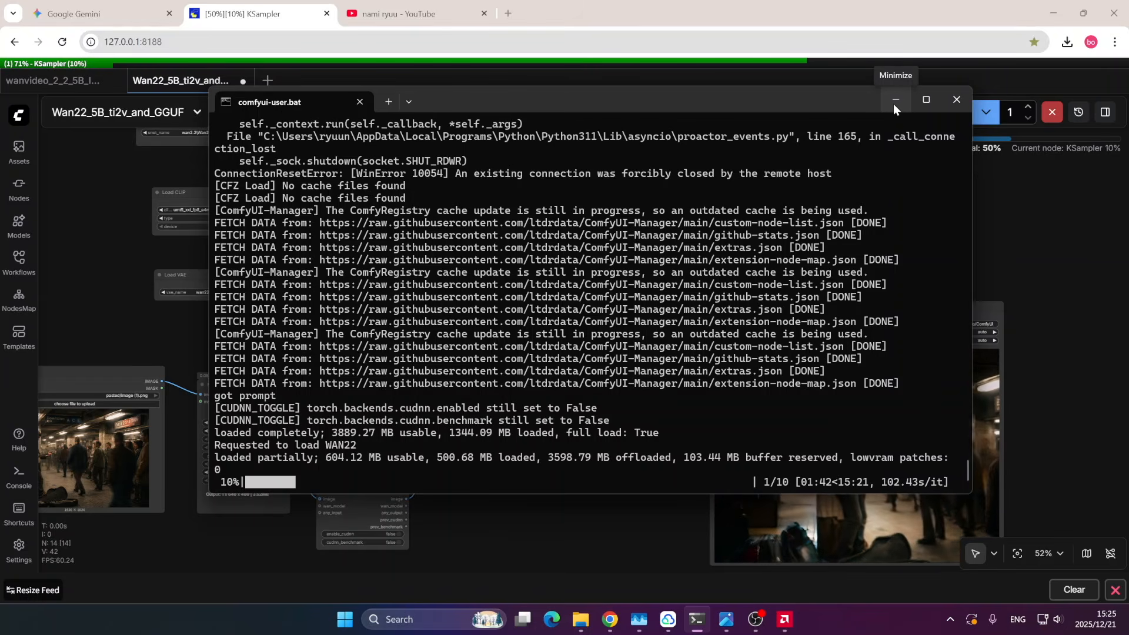
click(767, 259)
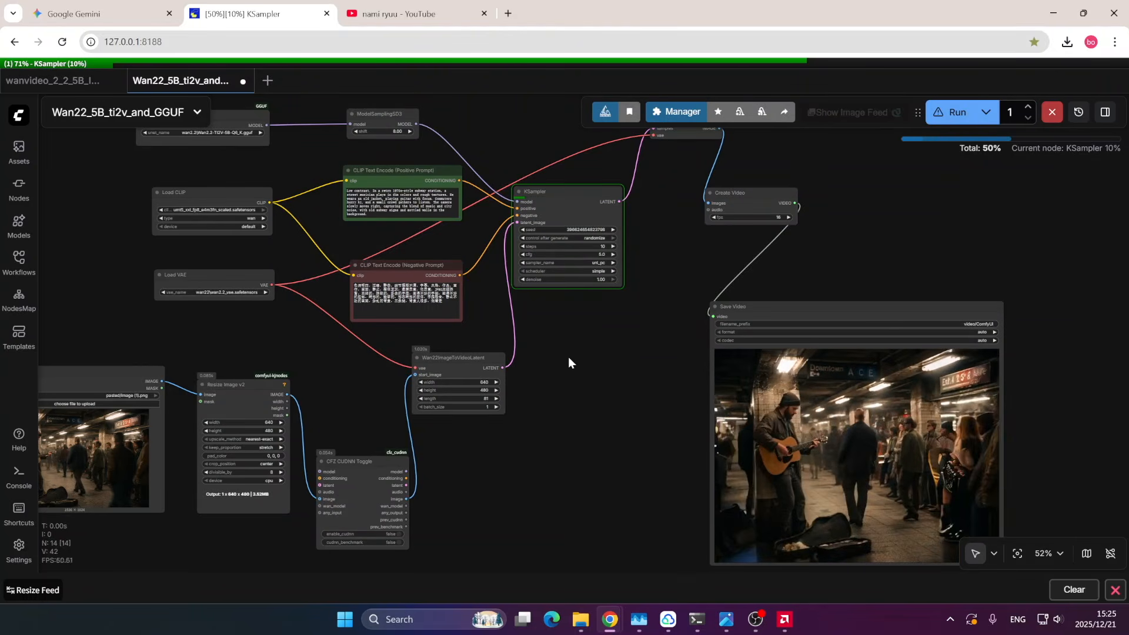
click(696, 620)
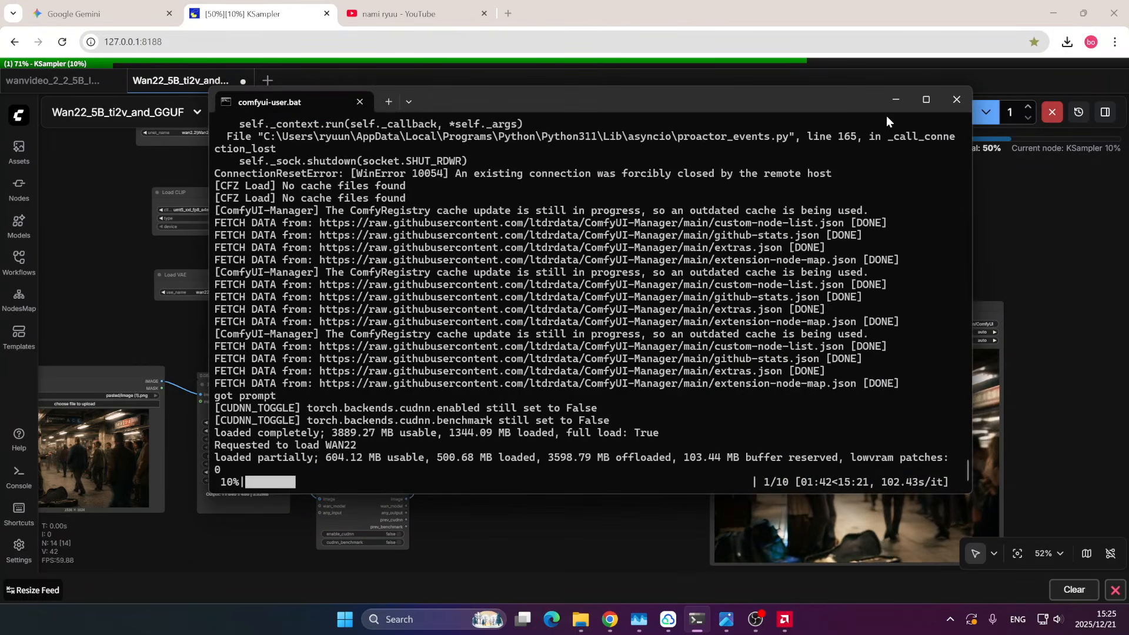
click(894, 100)
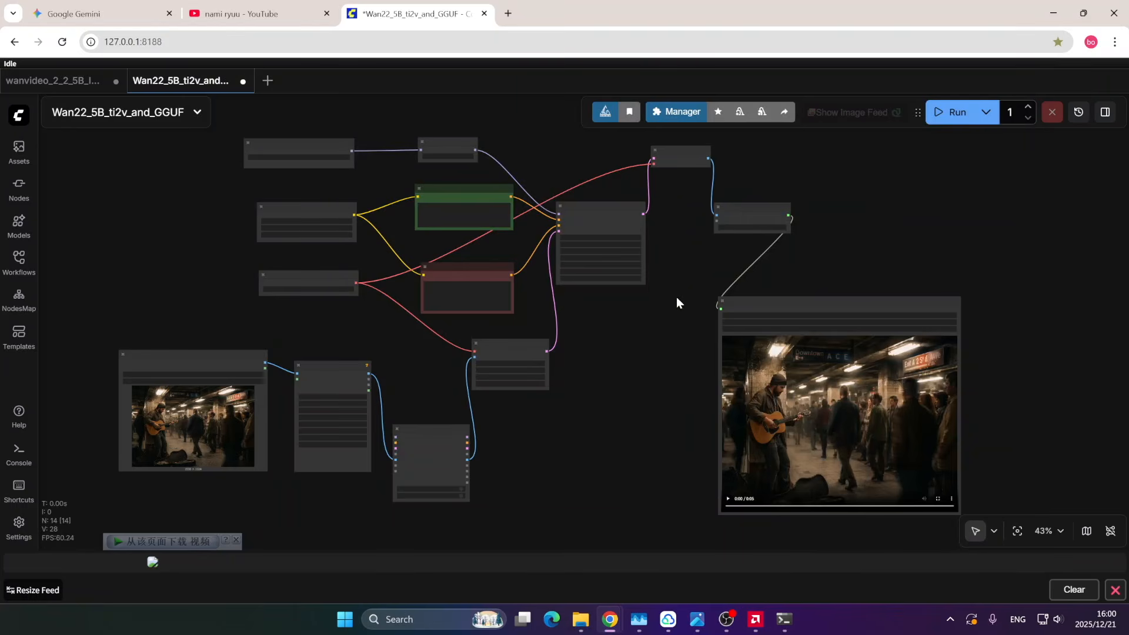
Step: Check the total prompt execution time in the console, and return to the finished workflow
scroll(642, 360, down, 1)
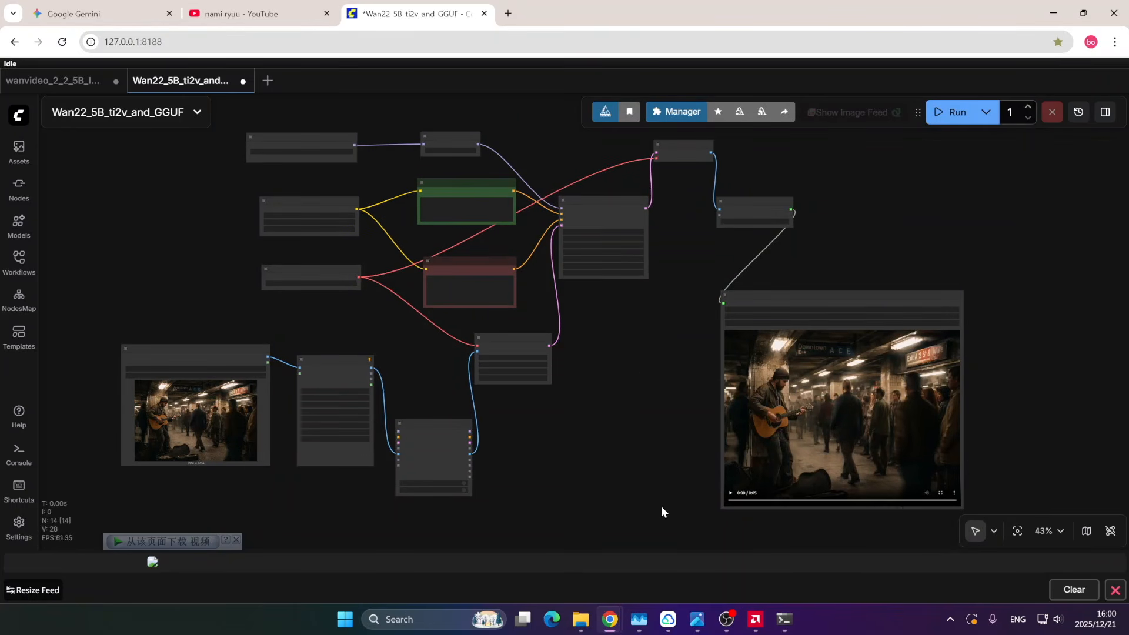
click(784, 619)
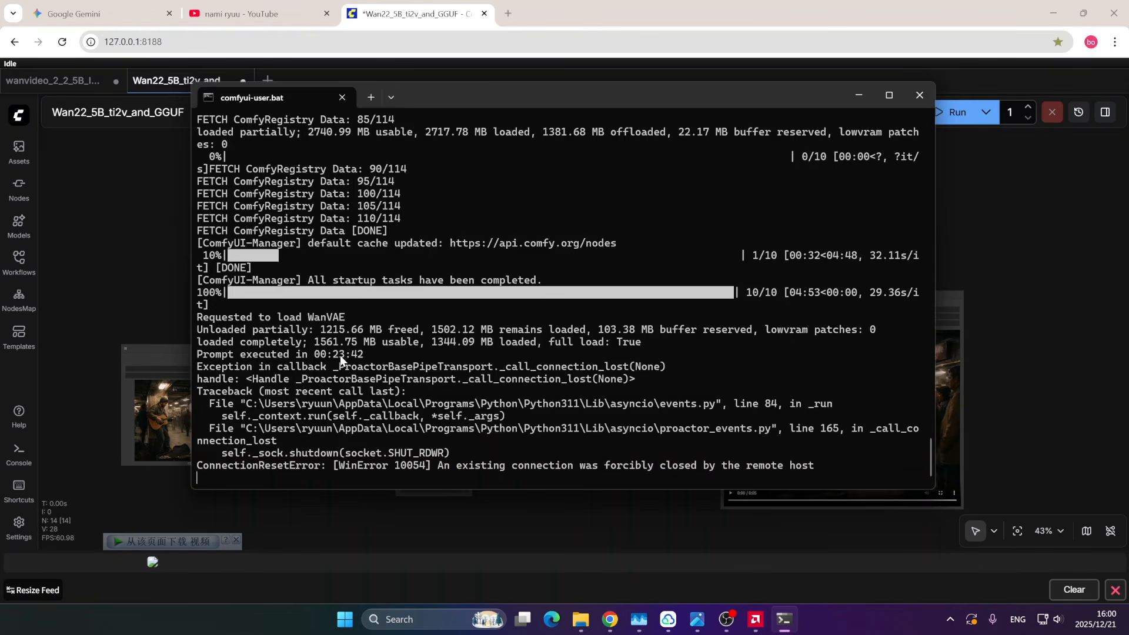
click(858, 96)
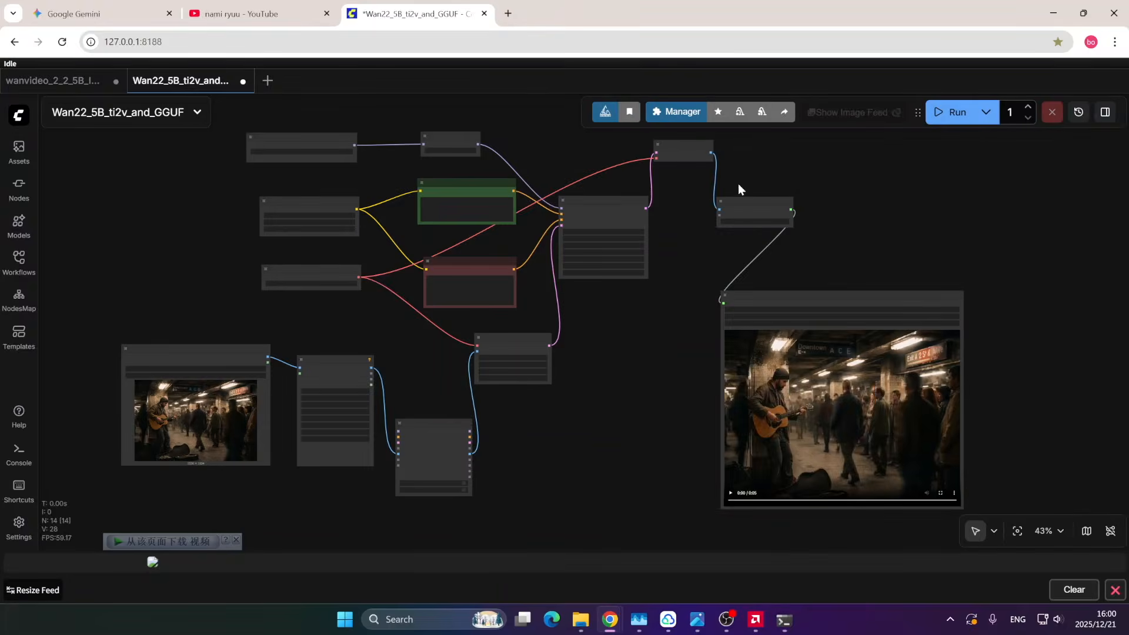
Step: Review the completed workflow from the model loaders and prompts through the KSampler and VAE Decode to the Save Video preview
scroll(652, 153, up, 7)
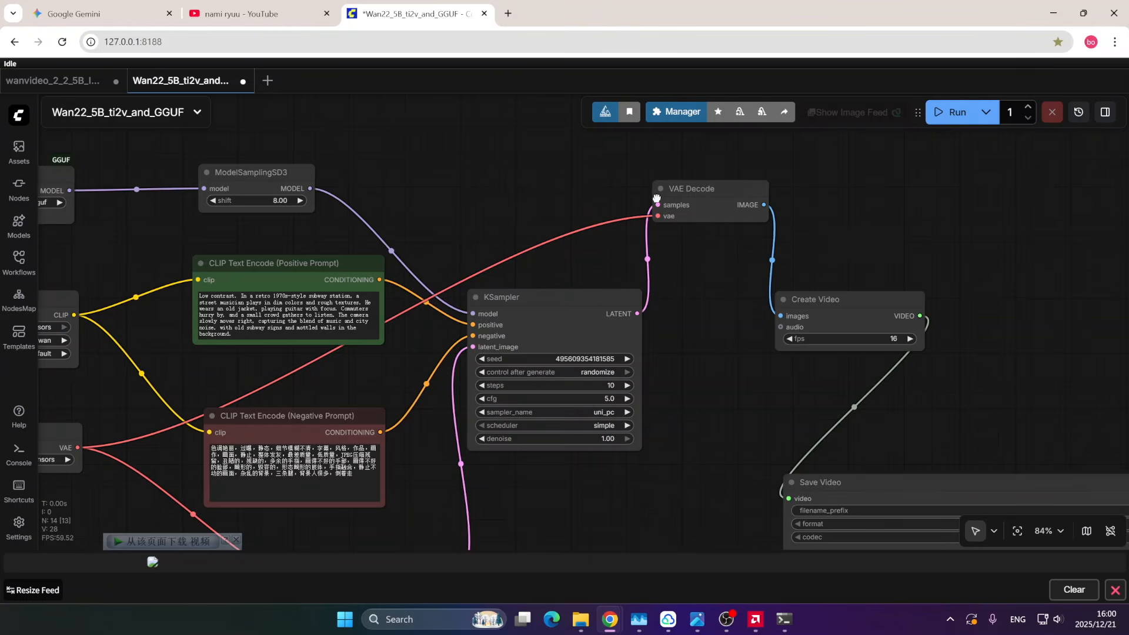
scroll(700, 253, down, 3)
drag(615, 361, 800, 302)
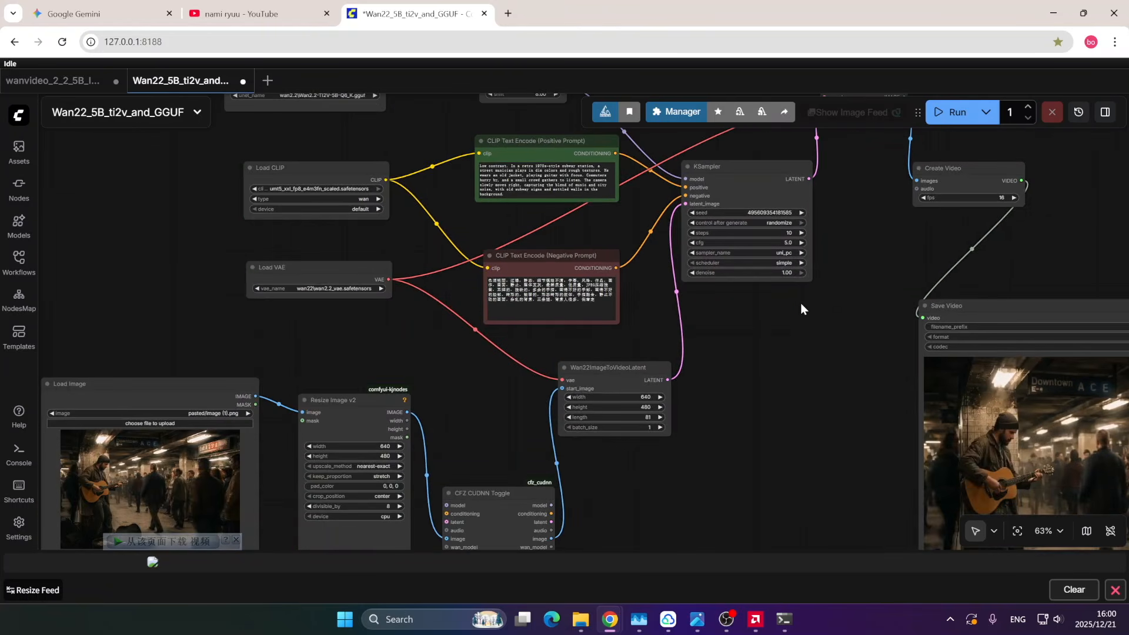
scroll(797, 307, down, 3)
drag(758, 344, 653, 336)
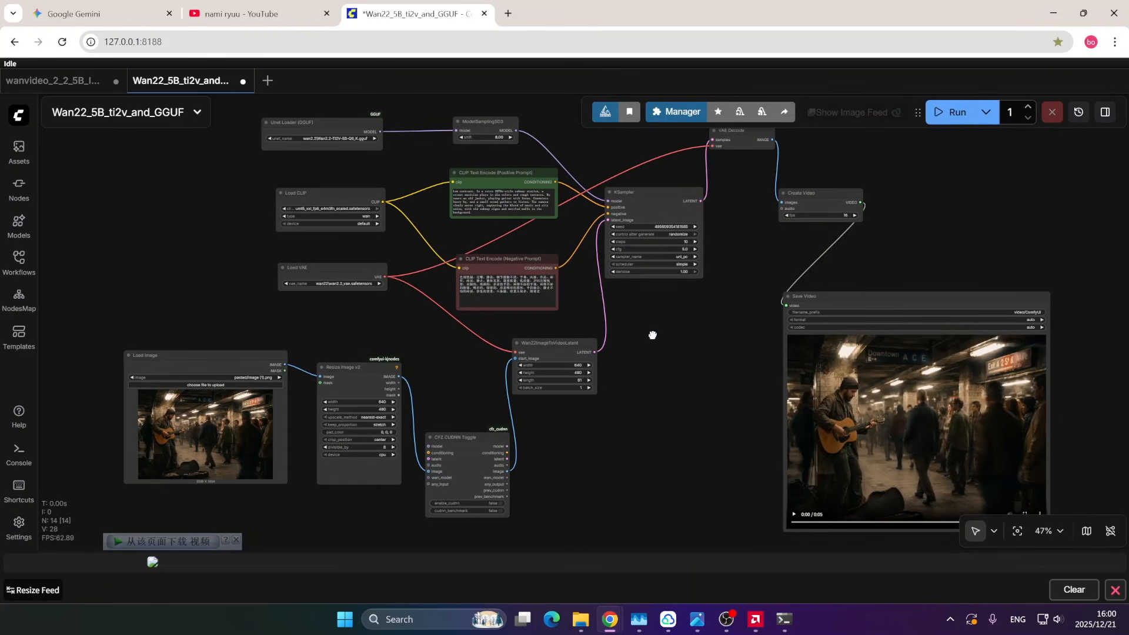
drag(653, 336, 618, 344)
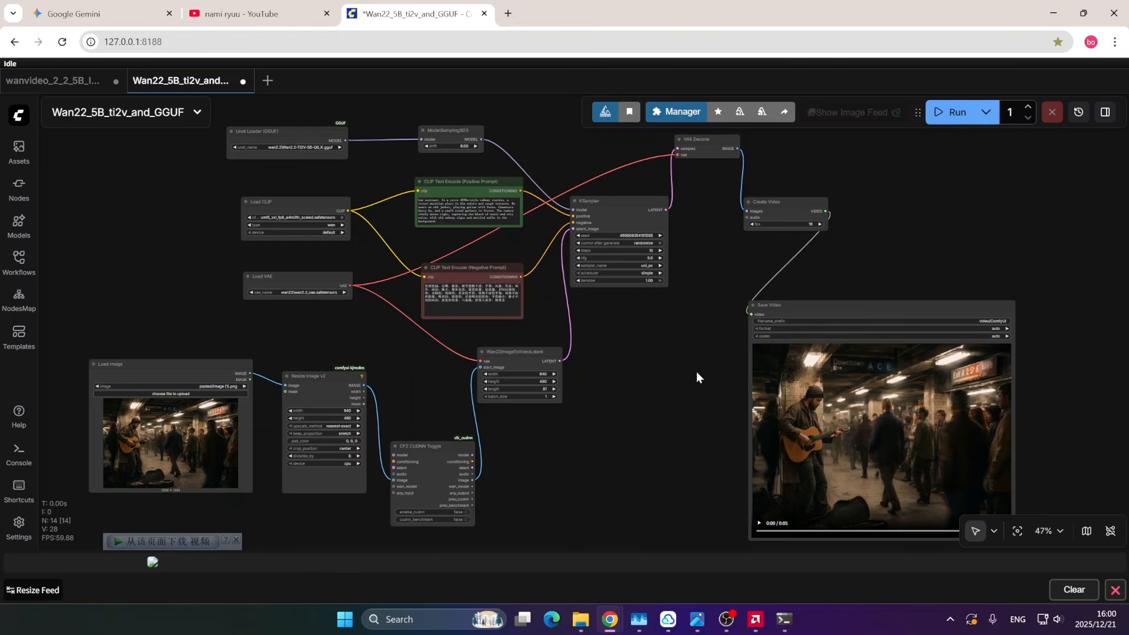
drag(361, 253, 404, 234)
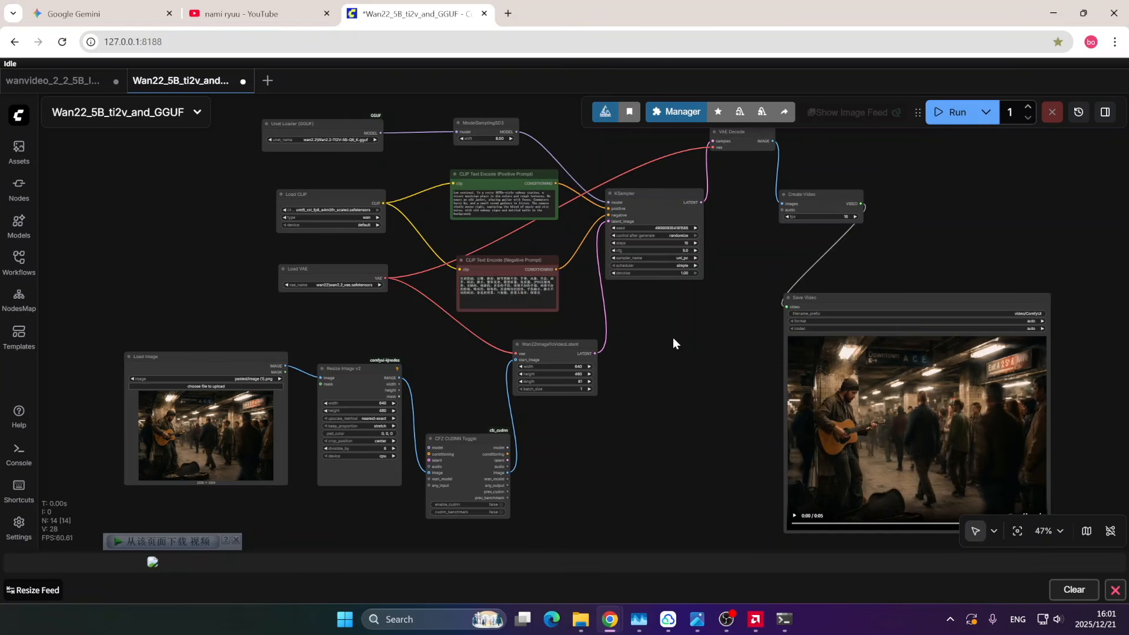
scroll(344, 257, up, 3)
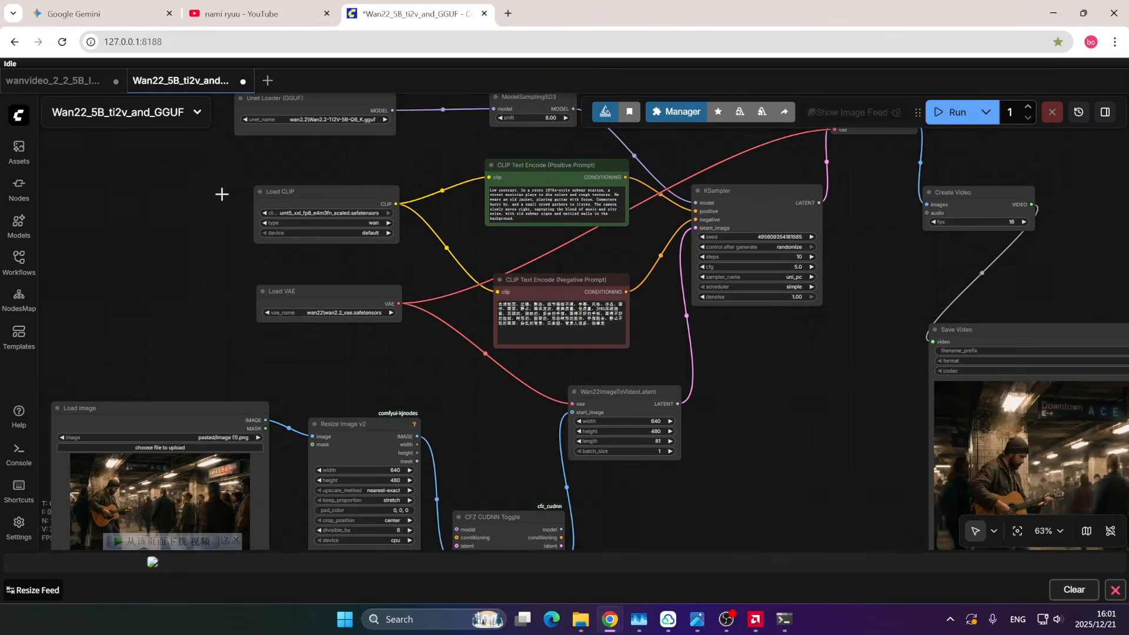
drag(187, 183, 189, 221)
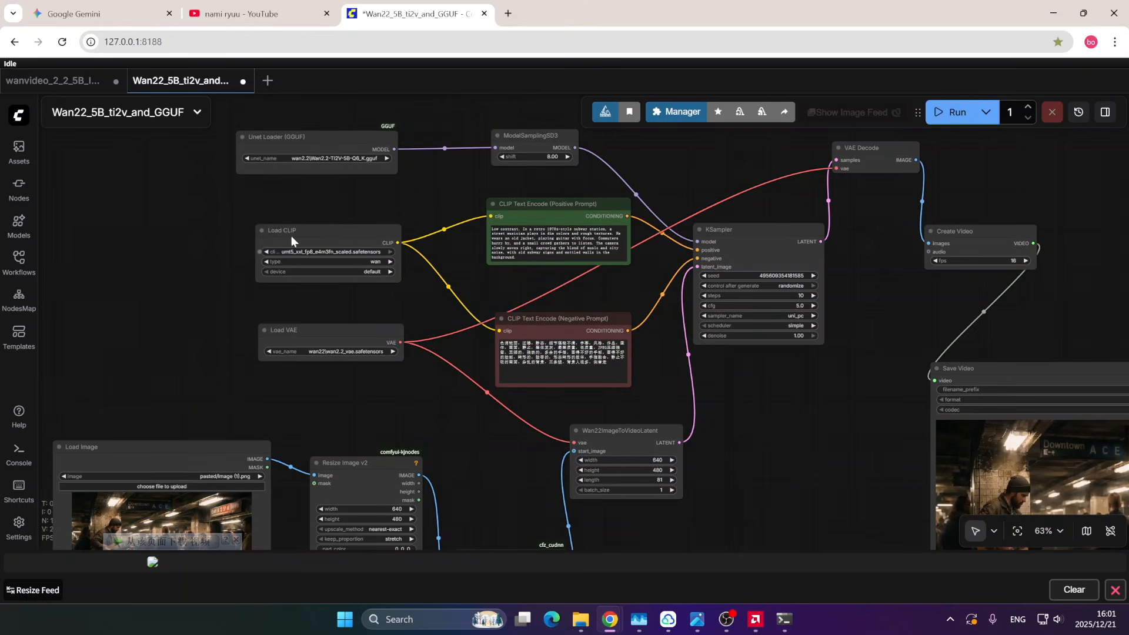
scroll(394, 347, down, 2)
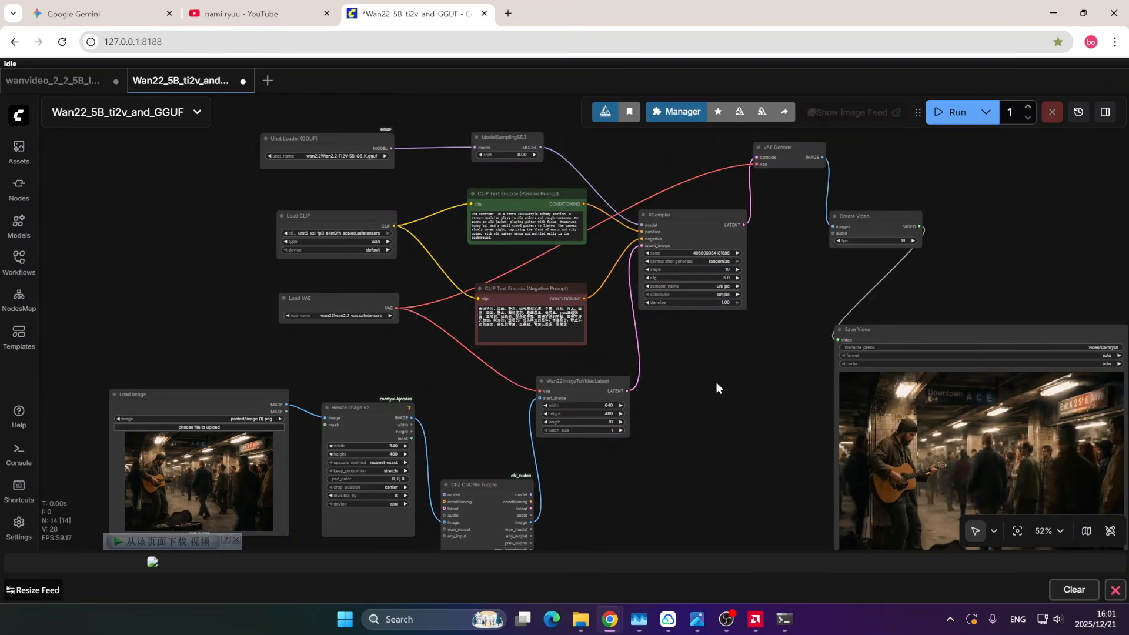
drag(716, 388, 663, 348)
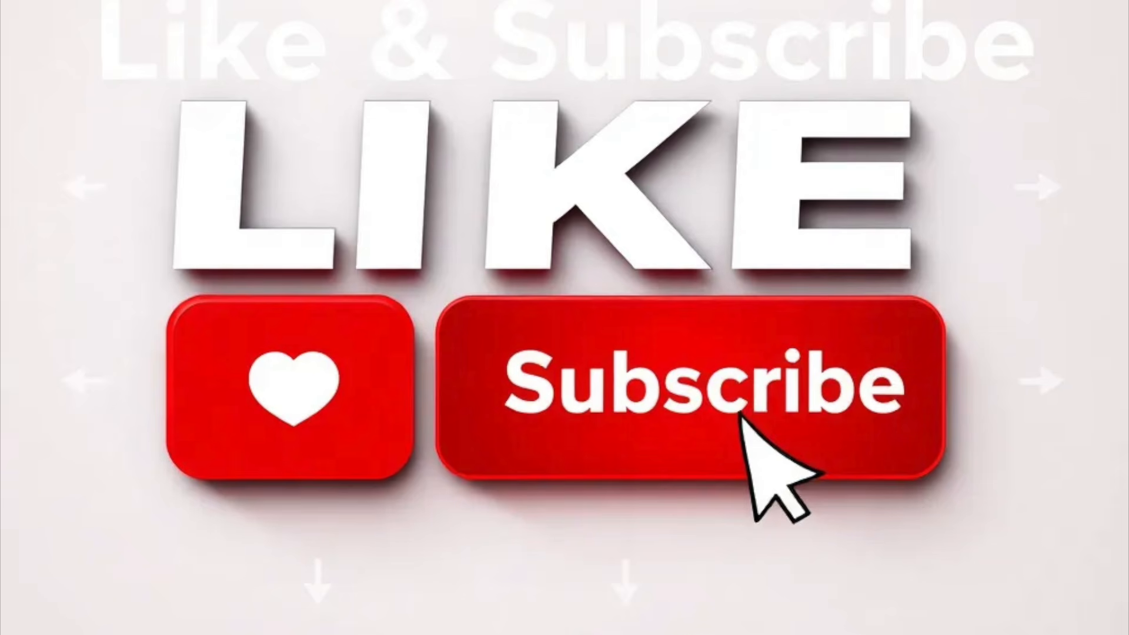